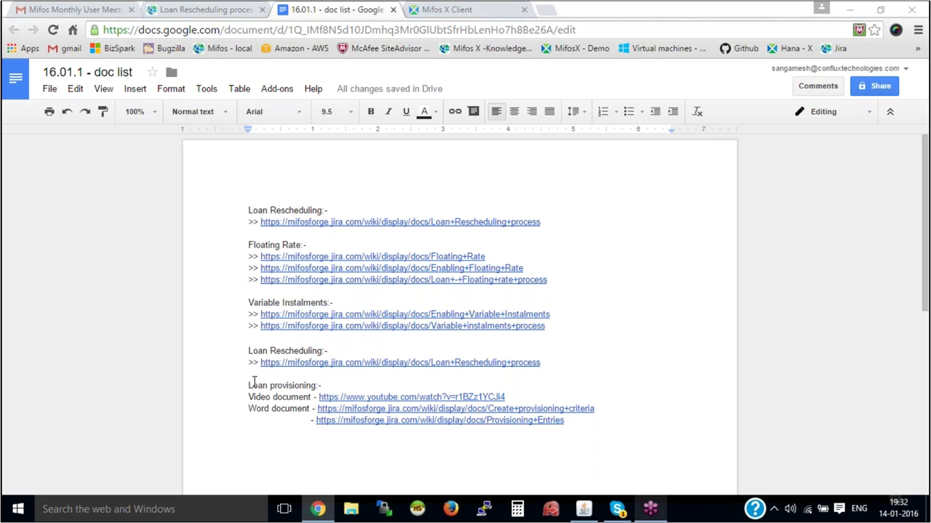
Switch to the Mifos X Client sign-in page and focus the Password field.
{"action": "left_click", "coordinate": [473, 9]}
{"action": "left_click", "coordinate": [767, 149]}
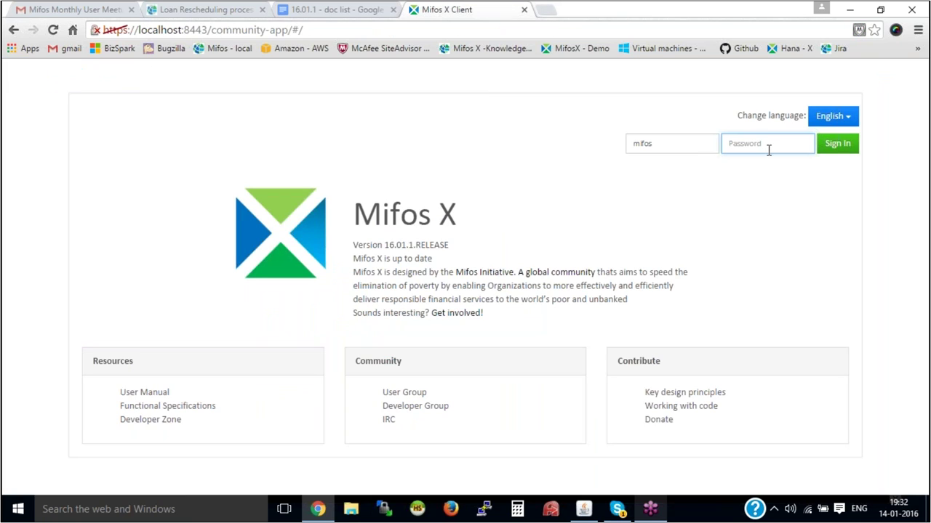
Sign in with the account password, review the doc list and Loan Rescheduling wiki, then return to Mifos.
{"action": "type", "text": "pas"}
{"action": "key", "text": "Return"}
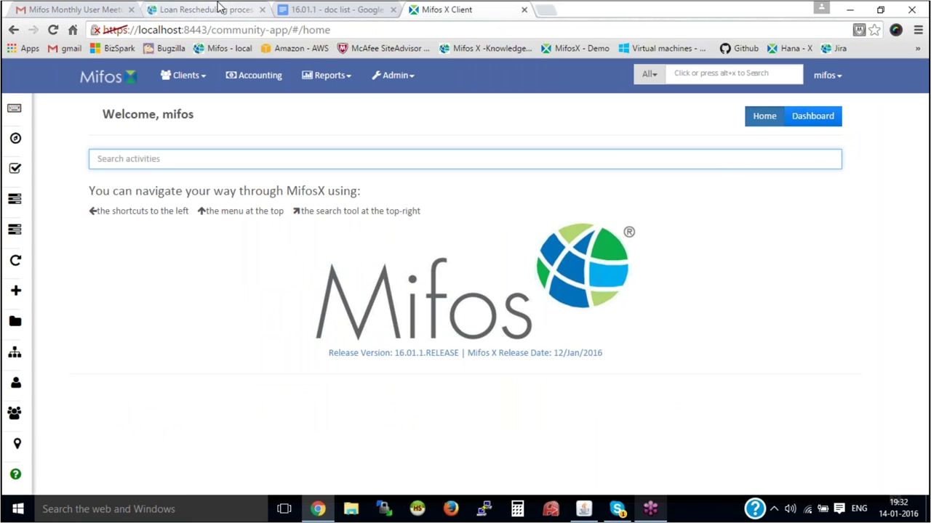
{"action": "left_click", "coordinate": [324, 10]}
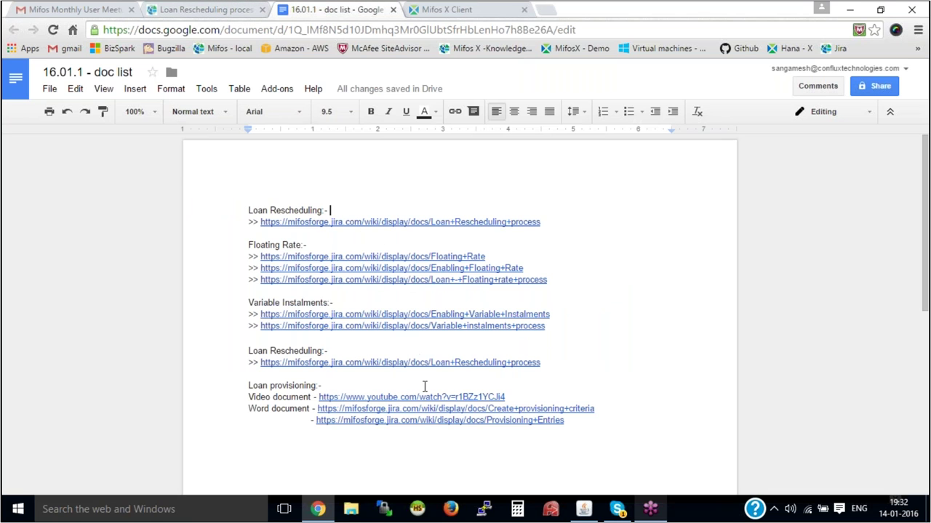
{"action": "left_click", "coordinate": [228, 10]}
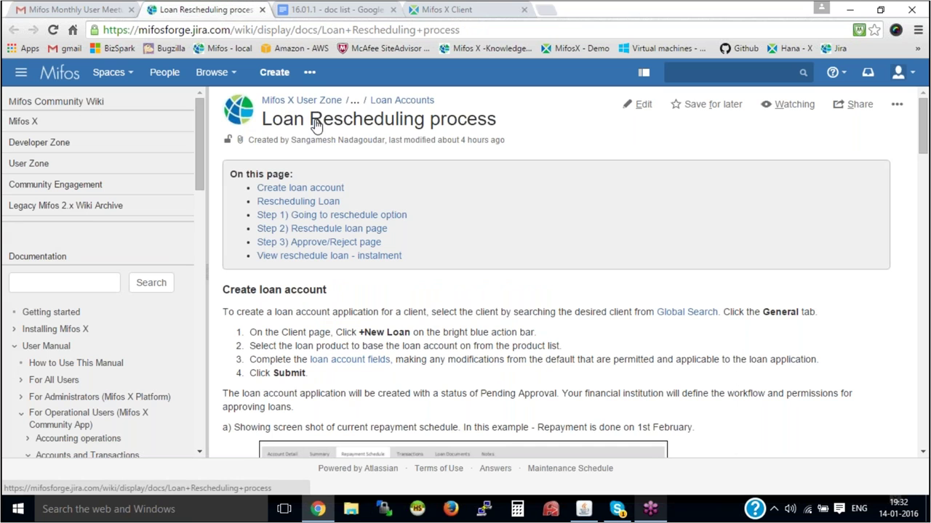
{"action": "left_click", "coordinate": [440, 10]}
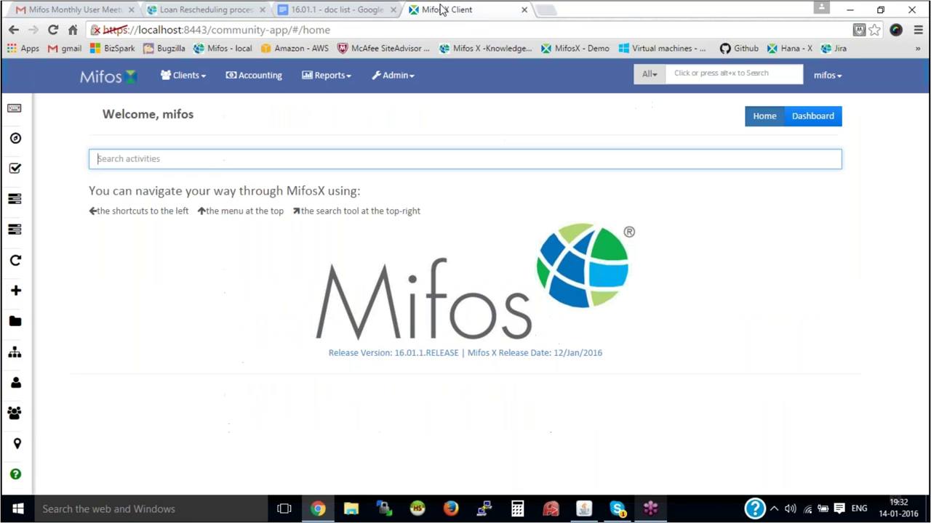
{"action": "left_click", "coordinate": [185, 75]}
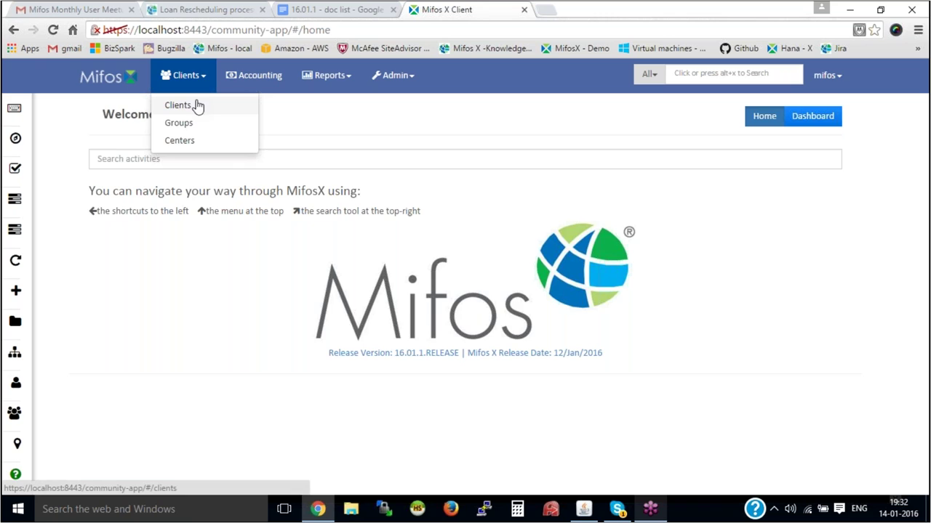
Open the client's profile from the Clients list and start a new loan application.
{"action": "left_click", "coordinate": [194, 104]}
{"action": "left_click", "coordinate": [199, 214]}
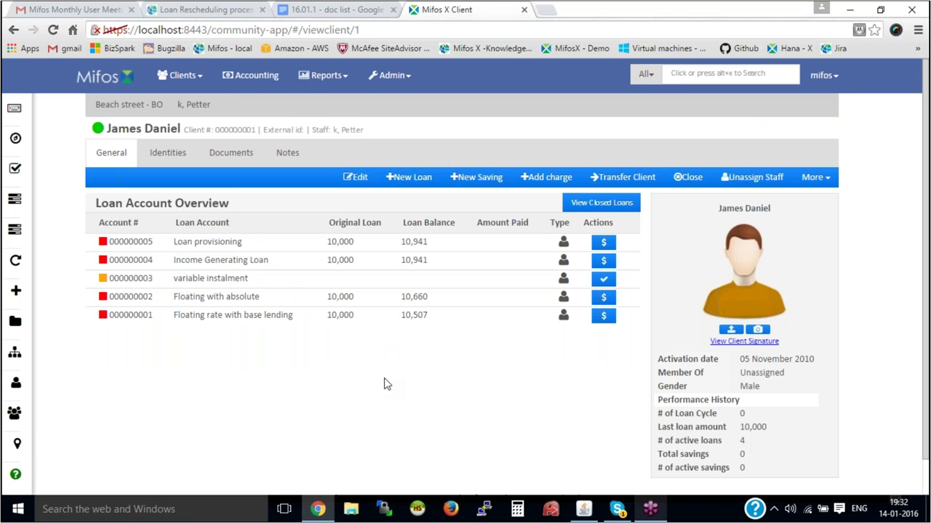
{"action": "left_click", "coordinate": [407, 179]}
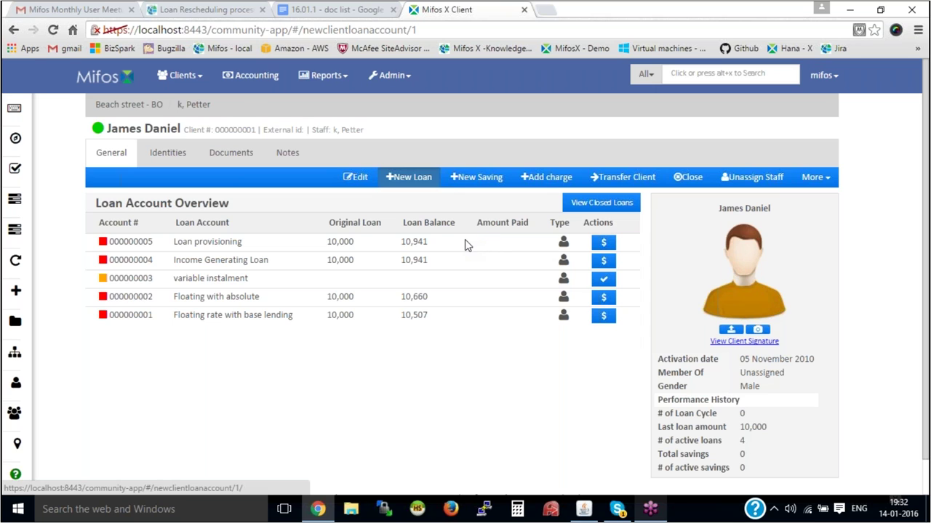
{"action": "left_click", "coordinate": [273, 146]}
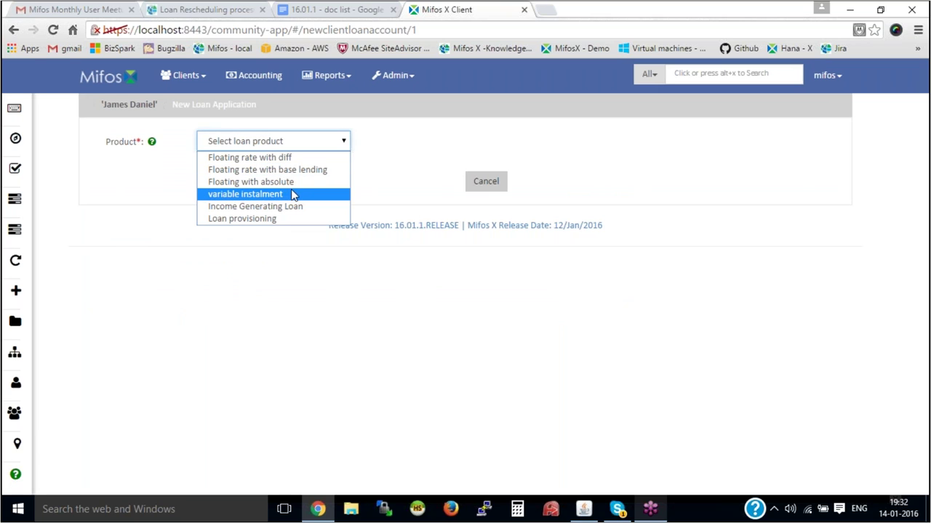
Choose the Income Generating Loan product with submission date 01 January 2015.
{"action": "left_click", "coordinate": [298, 207]}
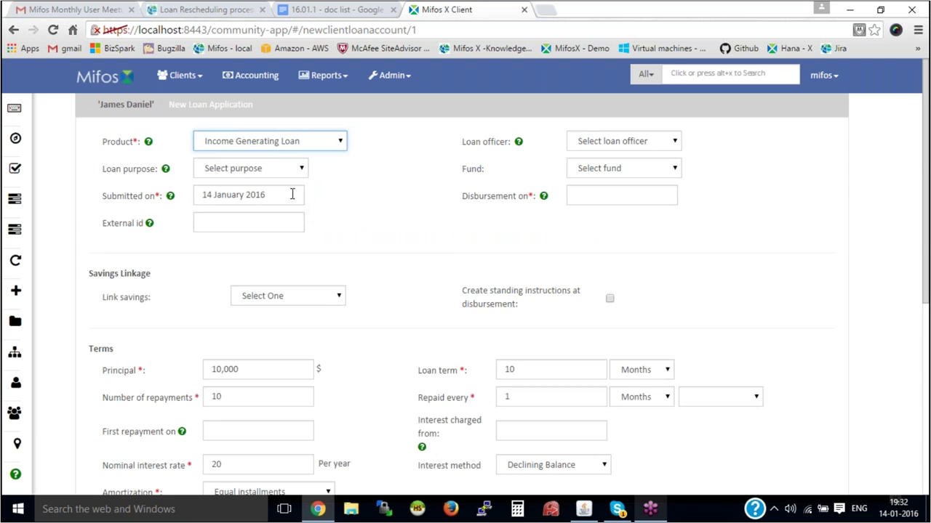
{"action": "left_click", "coordinate": [292, 195]}
{"action": "left_click_drag", "start_coordinate": [273, 194], "coordinate": [199, 197]}
{"action": "left_click", "coordinate": [274, 196]}
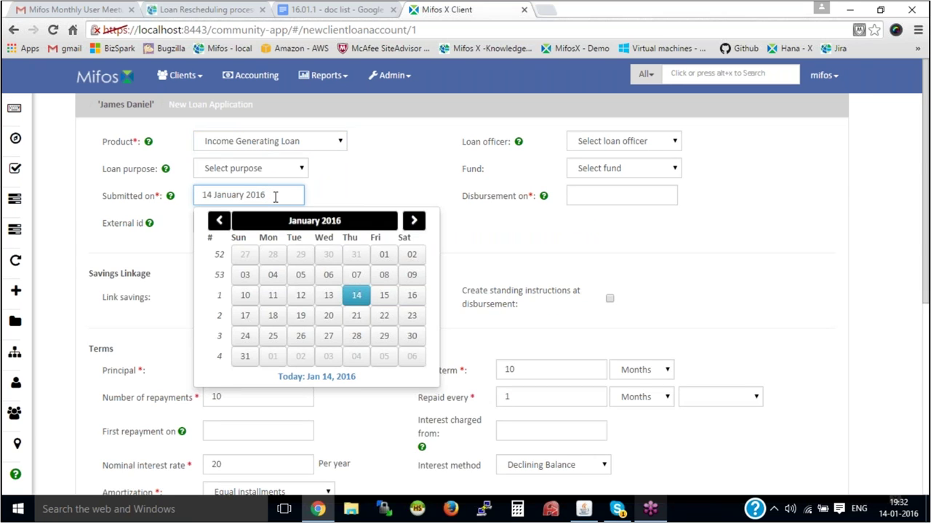
{"action": "key", "text": "BackSpace"}
{"action": "type", "text": "5"}
{"action": "left_click_drag", "start_coordinate": [274, 197], "coordinate": [202, 195]}
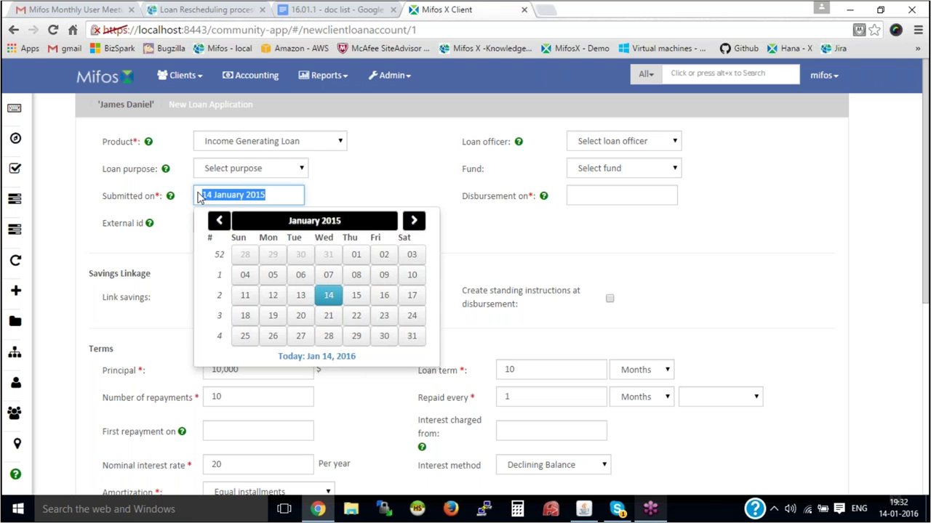
{"action": "left_click", "coordinate": [356, 255]}
{"action": "left_click_drag", "start_coordinate": [270, 195], "coordinate": [183, 195]}
{"action": "key", "text": "ctrl+c"}
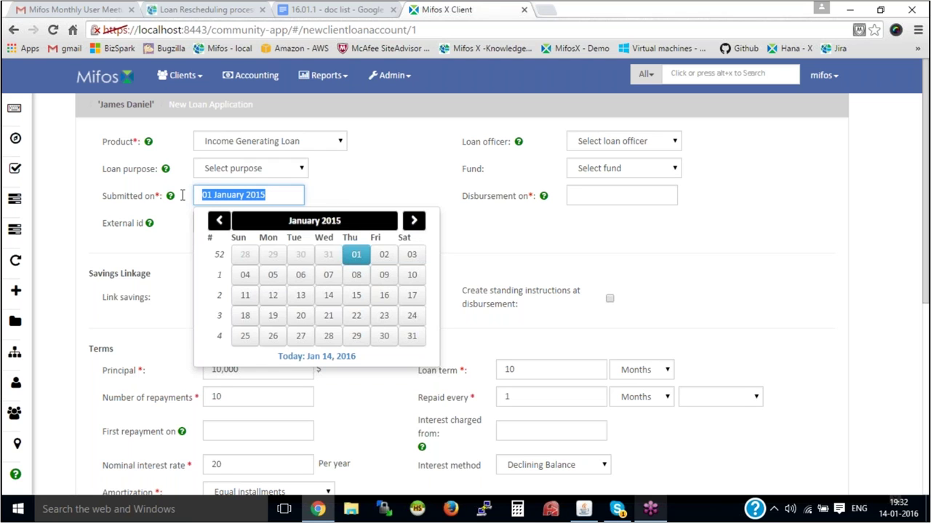
Set the disbursement date to 01 January 2015 and submit the loan application.
{"action": "left_click", "coordinate": [593, 193]}
{"action": "key", "text": "ctrl+v"}
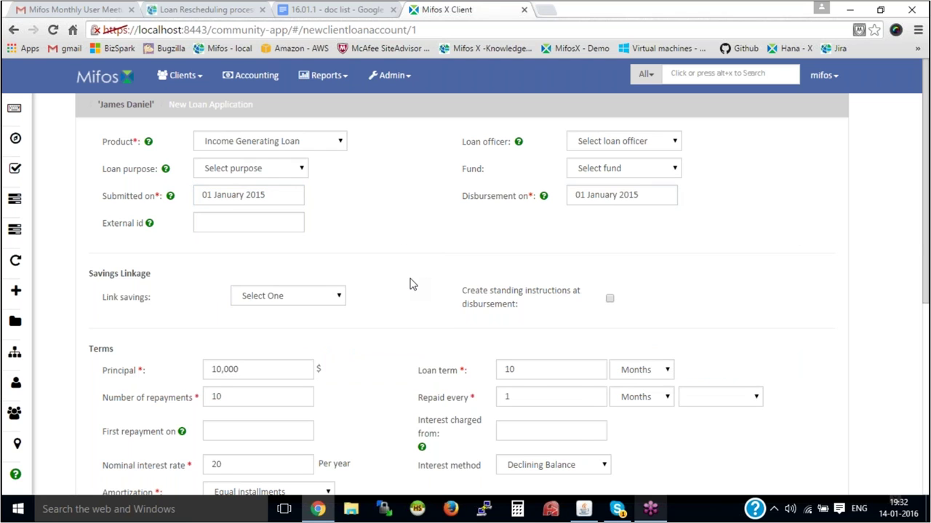
{"action": "scroll", "coordinate": [410, 283], "scroll_direction": "down", "scroll_amount": 5}
{"action": "left_click", "coordinate": [522, 416]}
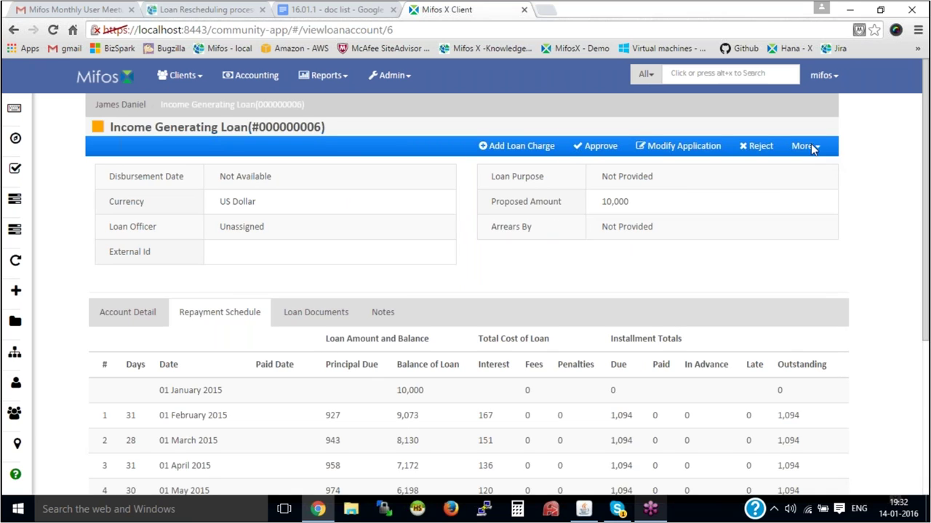
Approve the Income Generating Loan application.
{"action": "left_click", "coordinate": [597, 145]}
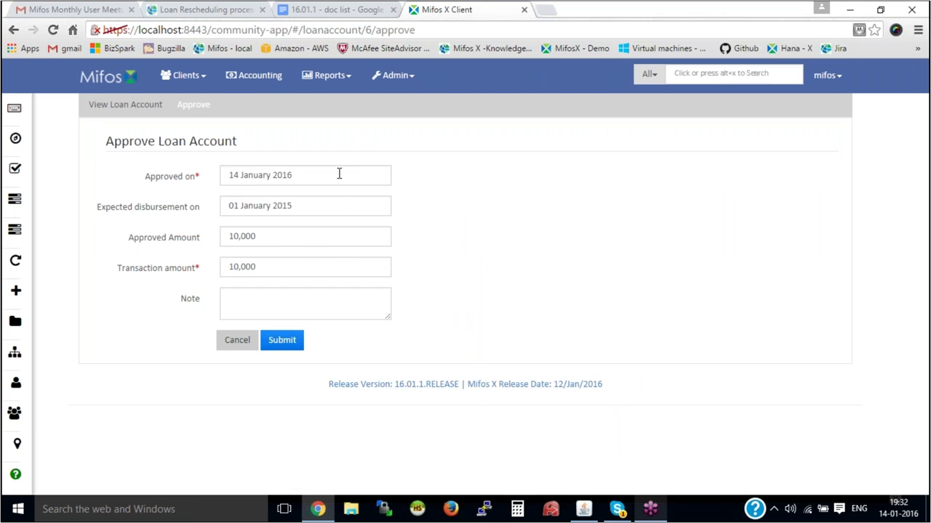
{"action": "left_click", "coordinate": [339, 174]}
{"action": "left_click", "coordinate": [634, 203]}
{"action": "left_click", "coordinate": [294, 346]}
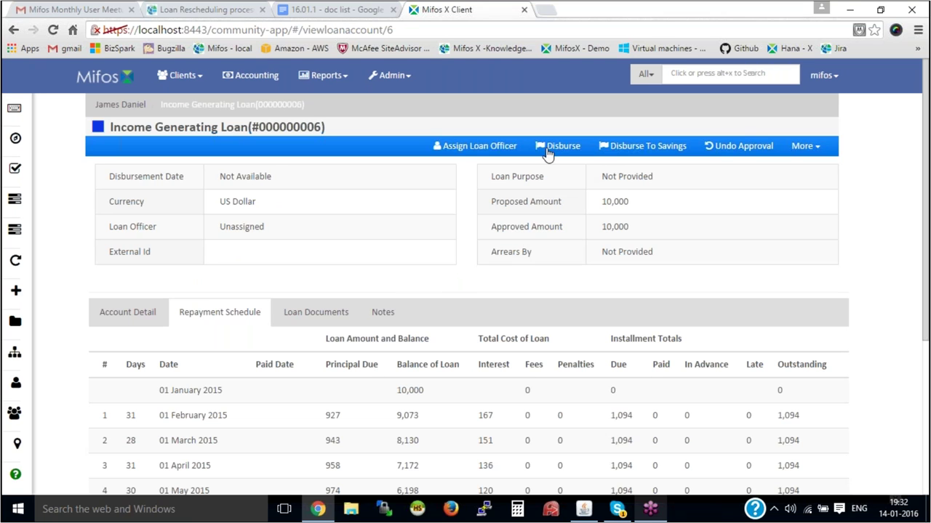
Disburse the loan with a disbursed-on date of 01 January 2015.
{"action": "left_click", "coordinate": [552, 153]}
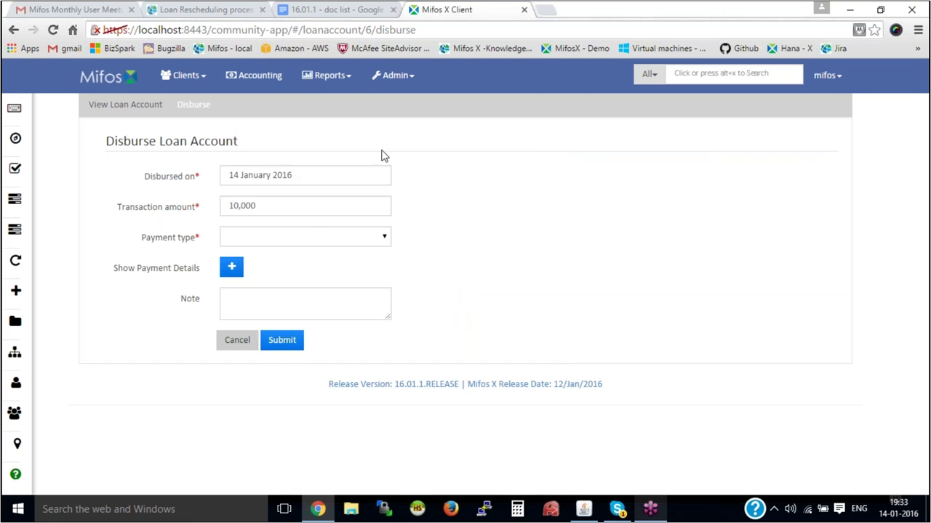
{"action": "left_click", "coordinate": [271, 175]}
{"action": "key", "text": "ctrl+v"}
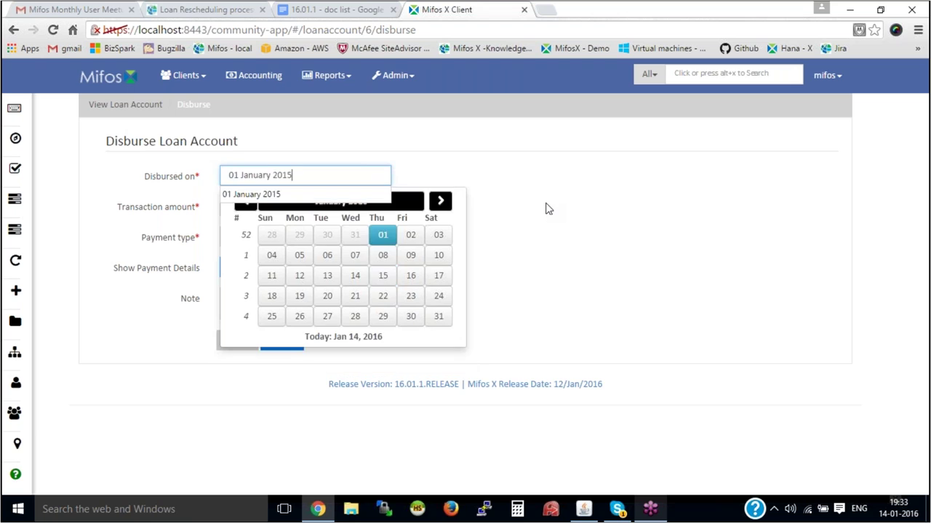
{"action": "left_click", "coordinate": [546, 208]}
{"action": "left_click", "coordinate": [281, 340]}
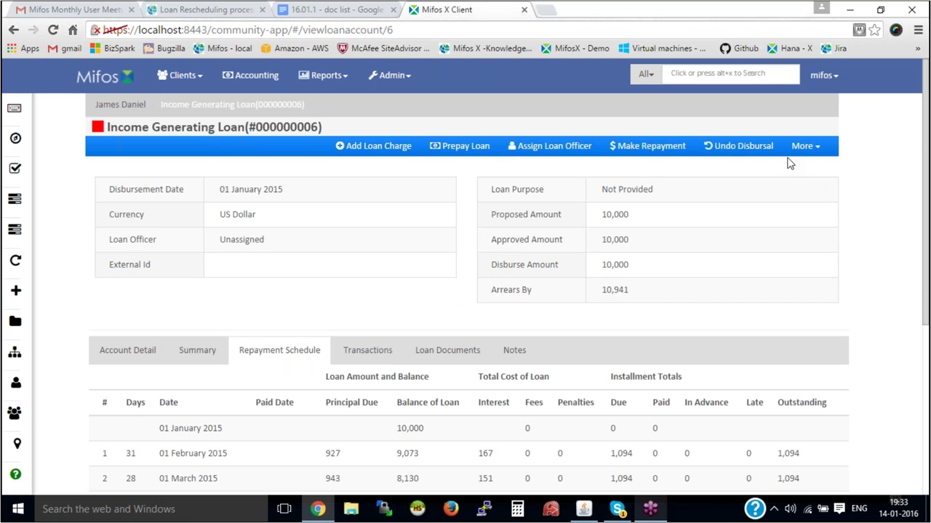
Record a repayment of 1,094 dated 01 February 2015.
{"action": "left_click", "coordinate": [665, 148]}
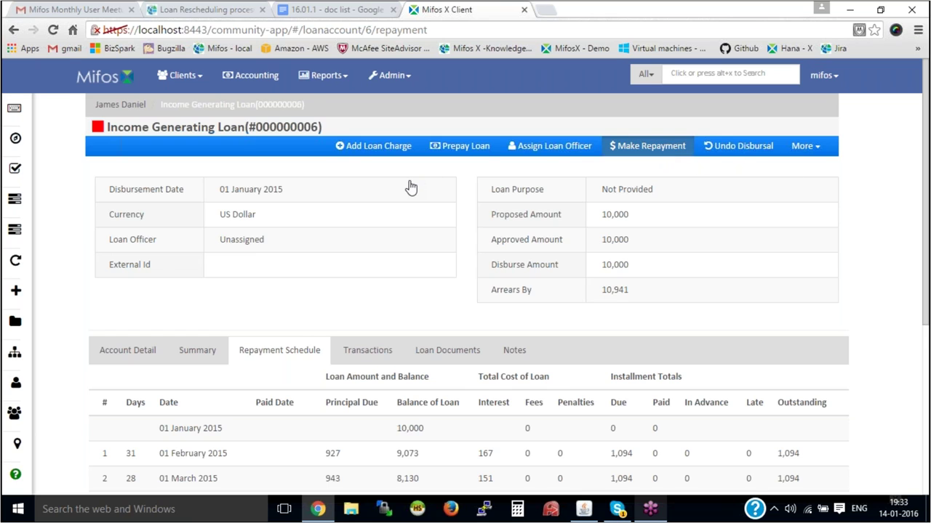
{"action": "left_click", "coordinate": [306, 182]}
{"action": "left_click_drag", "start_coordinate": [218, 182], "coordinate": [310, 179]}
{"action": "left_click", "coordinate": [288, 264]}
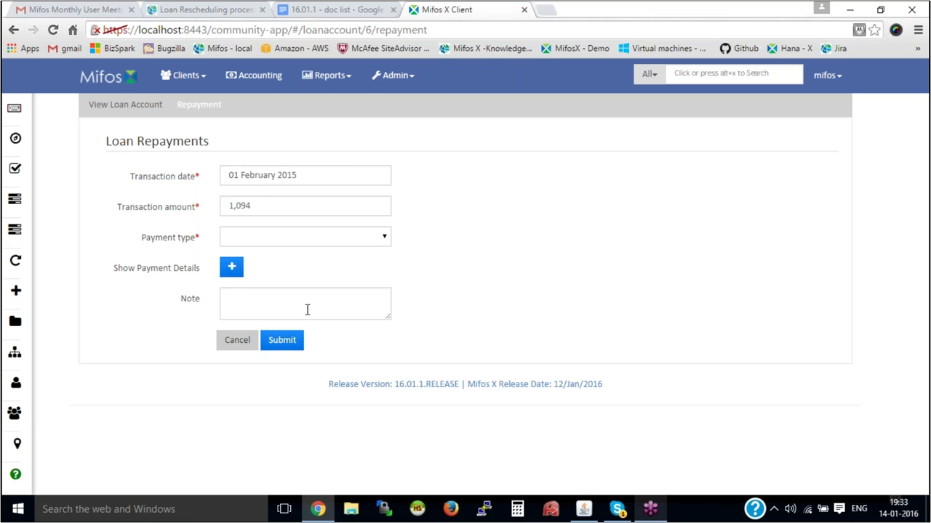
{"action": "left_click", "coordinate": [289, 343]}
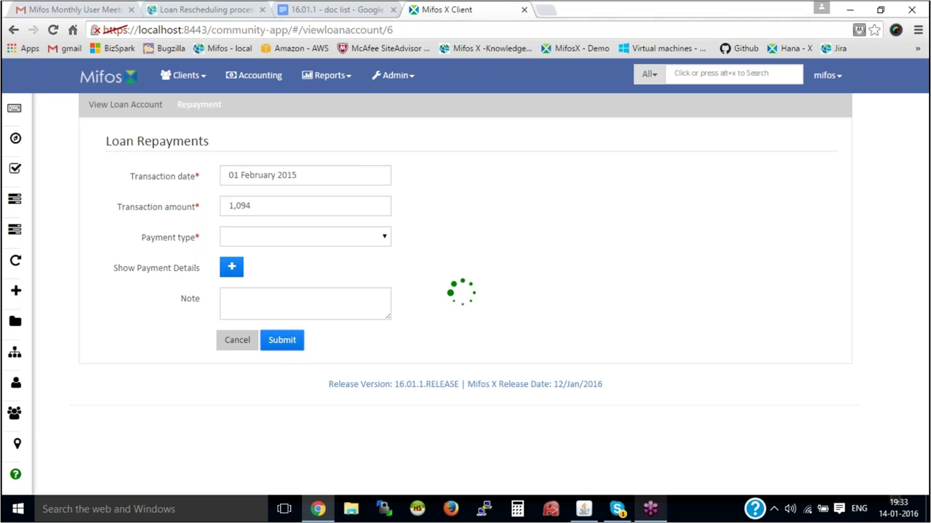
Review the repayment schedule to confirm installment 1's paid date.
{"action": "scroll", "coordinate": [324, 278], "scroll_direction": "down", "scroll_amount": 1}
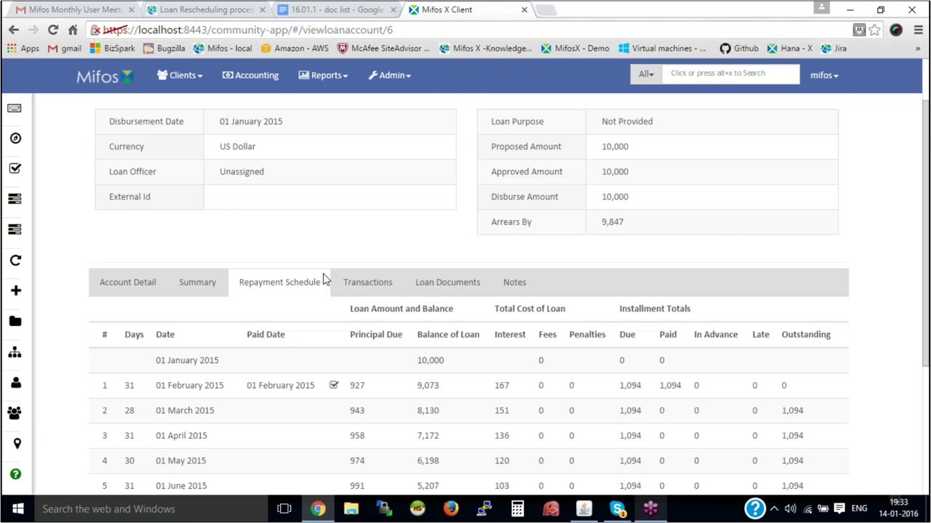
{"action": "scroll", "coordinate": [324, 278], "scroll_direction": "down", "scroll_amount": 1}
{"action": "scroll", "coordinate": [217, 318], "scroll_direction": "down", "scroll_amount": 1}
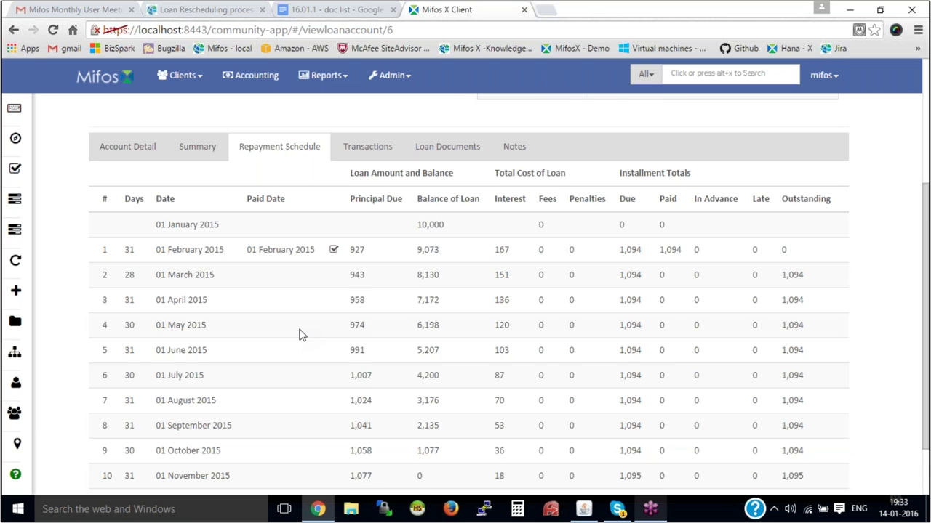
{"action": "scroll", "coordinate": [301, 335], "scroll_direction": "down", "scroll_amount": 1}
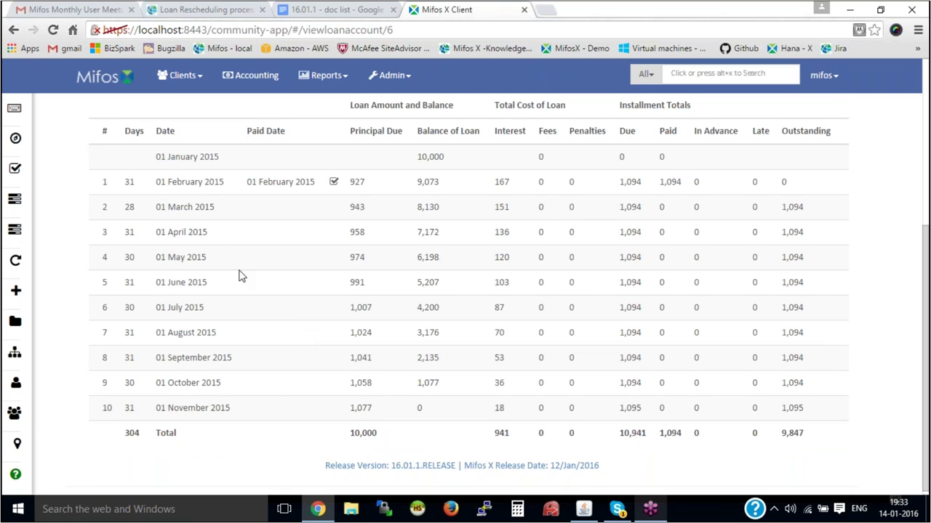
{"action": "left_click_drag", "start_coordinate": [245, 182], "coordinate": [312, 184]}
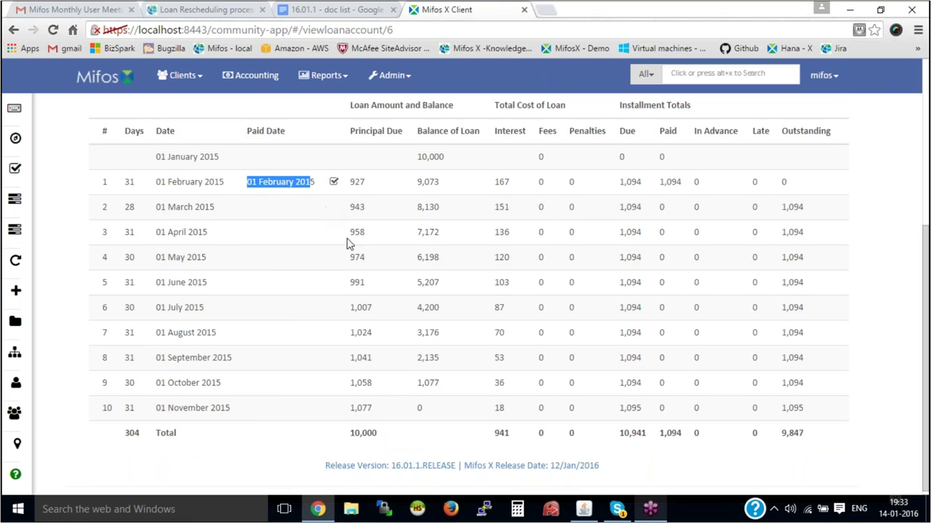
{"action": "left_click", "coordinate": [426, 349]}
{"action": "scroll", "coordinate": [426, 349], "scroll_direction": "up", "scroll_amount": 2}
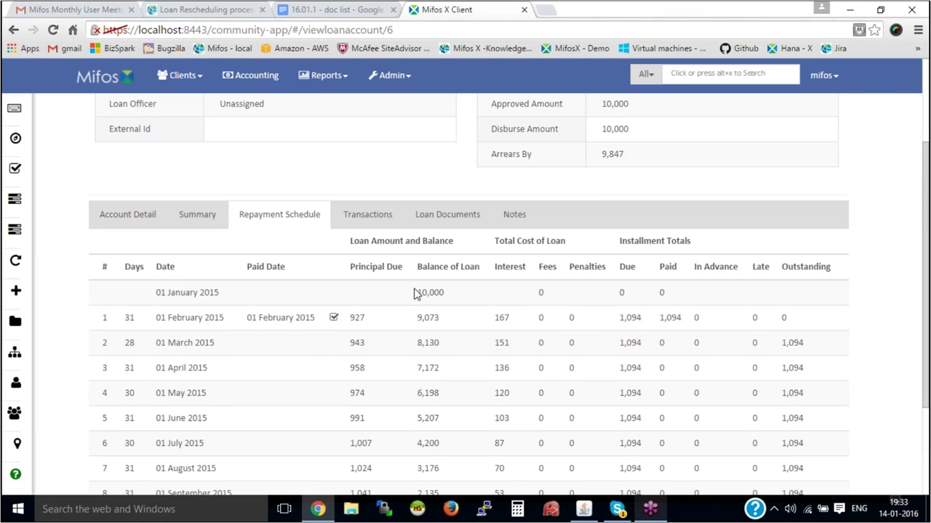
{"action": "scroll", "coordinate": [416, 293], "scroll_direction": "up", "scroll_amount": 2}
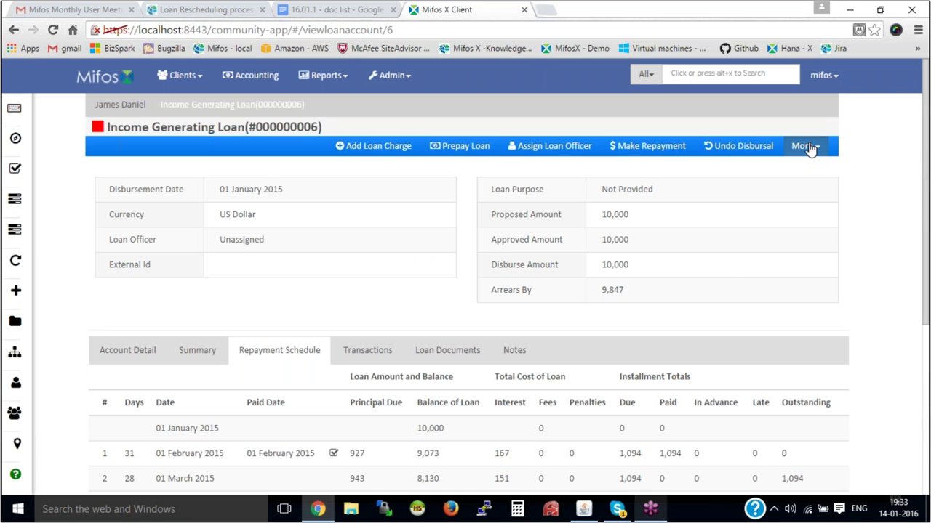
Open the Reschedule form and set Reschedule from Installment On to 01 March 2015.
{"action": "left_click", "coordinate": [809, 149]}
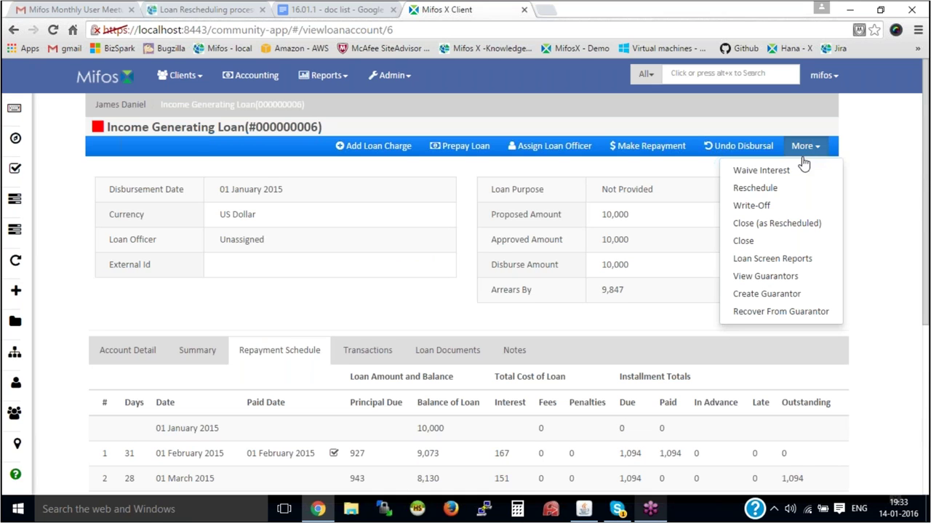
{"action": "left_click", "coordinate": [760, 192]}
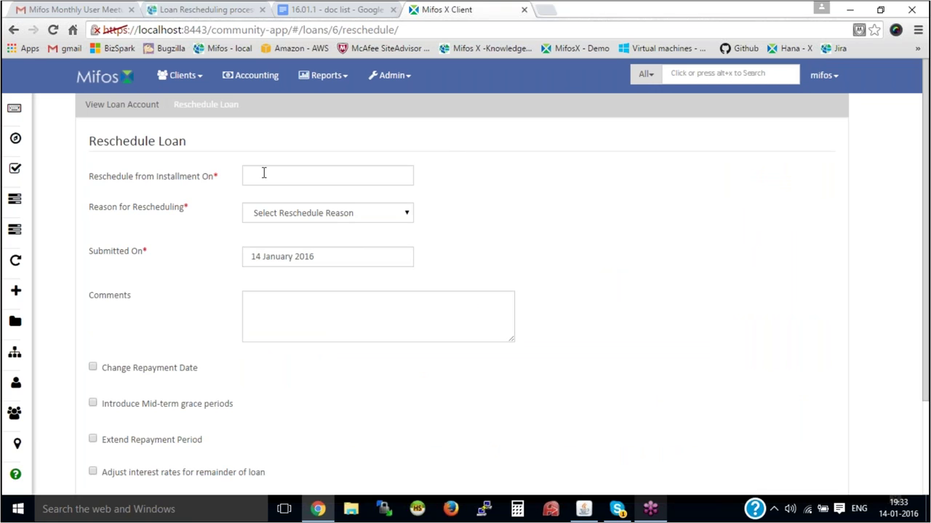
{"action": "left_click", "coordinate": [264, 173]}
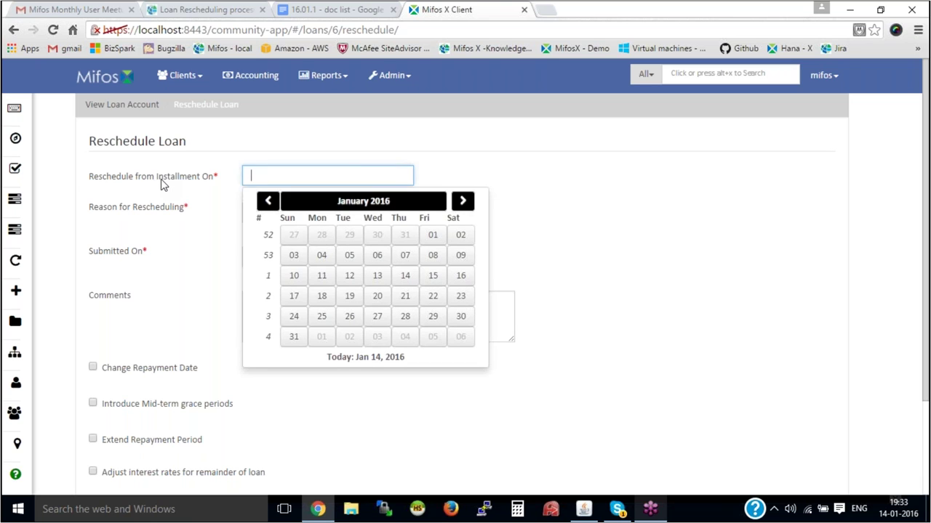
{"action": "double_click", "coordinate": [462, 202]}
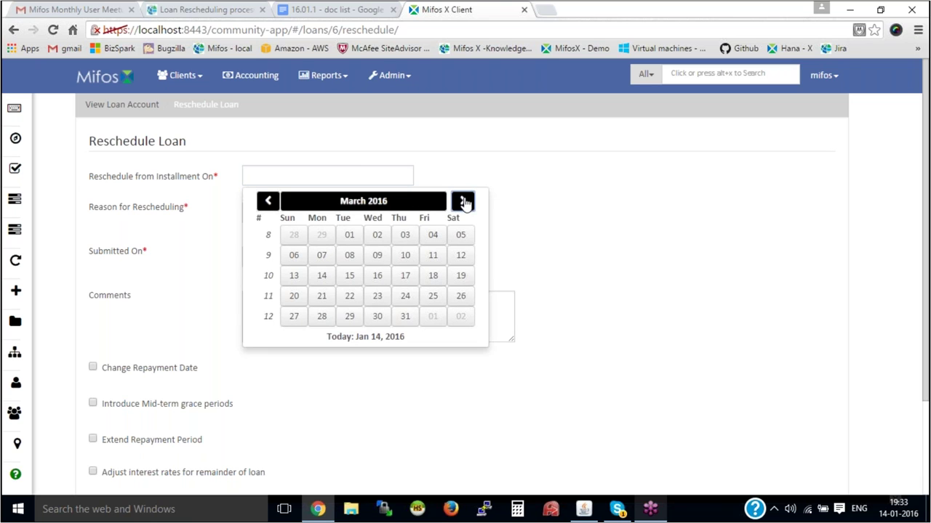
{"action": "left_click", "coordinate": [350, 236]}
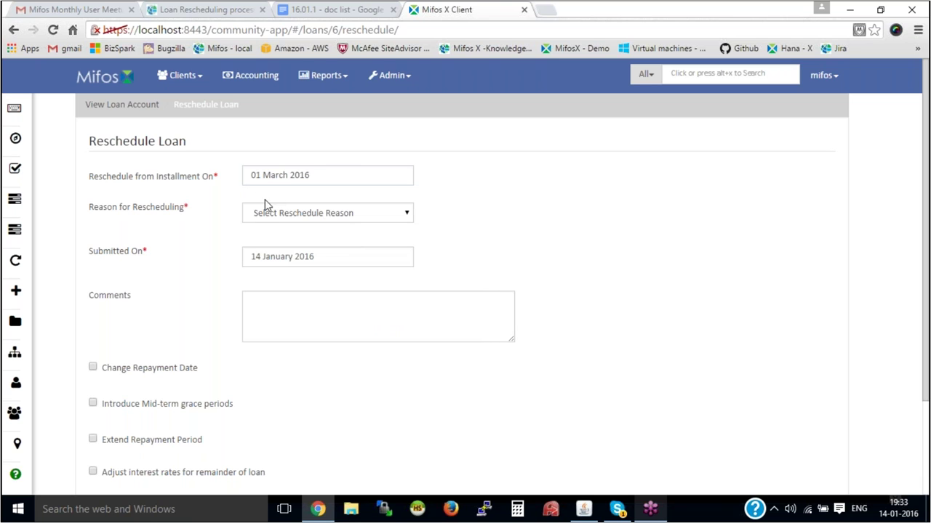
{"action": "left_click", "coordinate": [336, 174]}
{"action": "key", "text": "BackSpace"}
{"action": "type", "text": "4"}
{"action": "key", "text": "BackSpace"}
{"action": "type", "text": "5"}
{"action": "left_click", "coordinate": [419, 165]}
{"action": "left_click", "coordinate": [326, 217]}
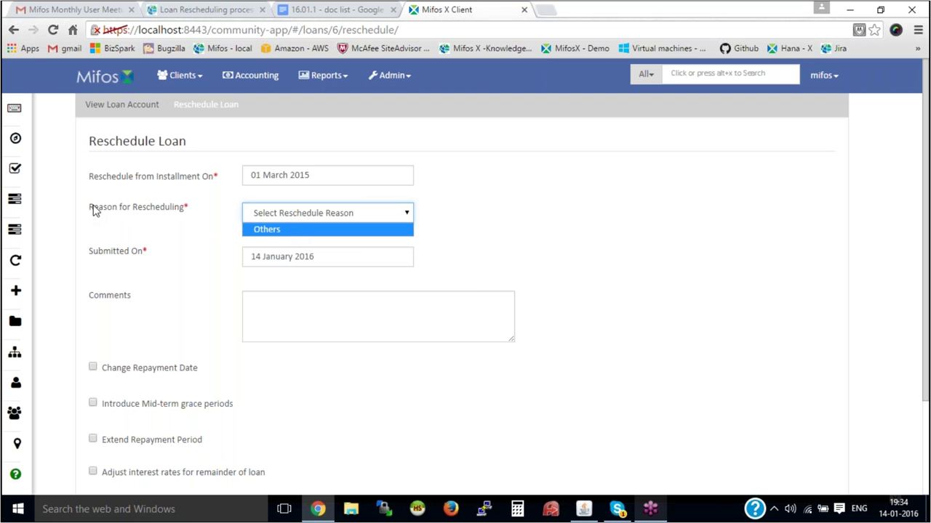
Choose Others as the reschedule reason and set Submitted On to 01 March 2015.
{"action": "left_click", "coordinate": [296, 232]}
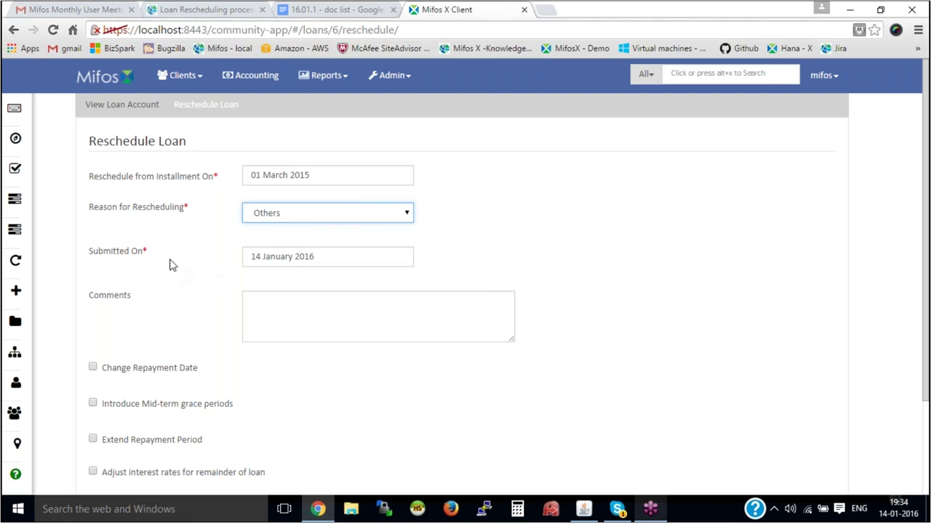
{"action": "scroll", "coordinate": [282, 249], "scroll_direction": "down", "scroll_amount": 2}
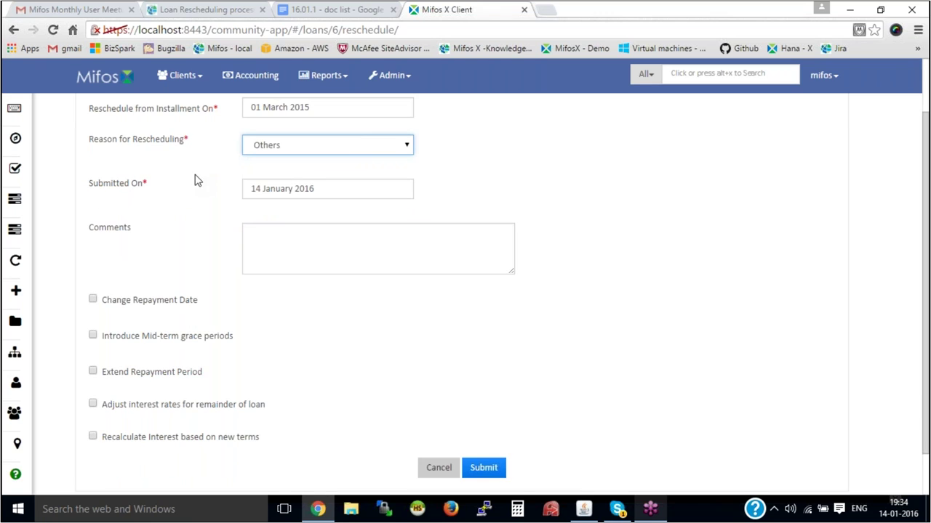
{"action": "left_click", "coordinate": [331, 189]}
{"action": "left_click", "coordinate": [462, 214]}
{"action": "left_click", "coordinate": [462, 215]}
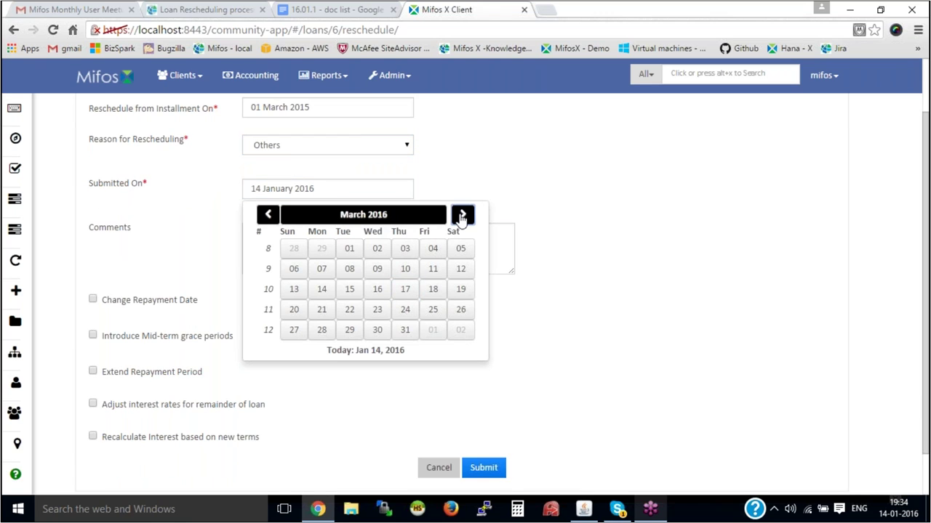
{"action": "left_click", "coordinate": [377, 290]}
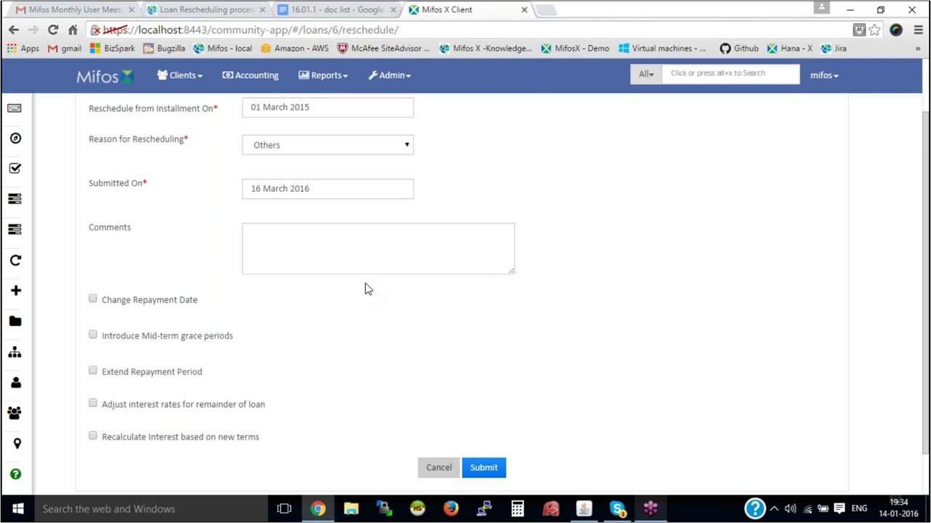
{"action": "scroll", "coordinate": [285, 239], "scroll_direction": "down", "scroll_amount": 1}
{"action": "scroll", "coordinate": [284, 238], "scroll_direction": "up", "scroll_amount": 1}
{"action": "left_click", "coordinate": [313, 206]}
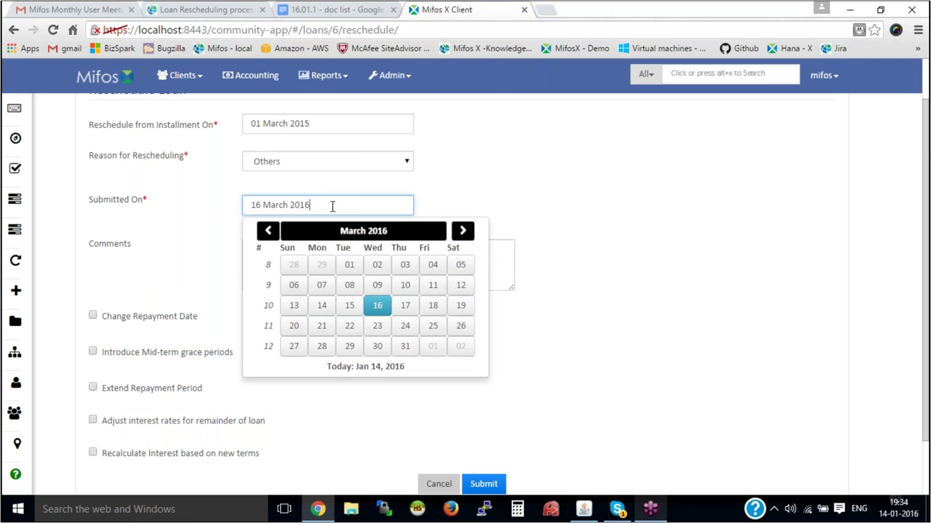
{"action": "left_click", "coordinate": [350, 266]}
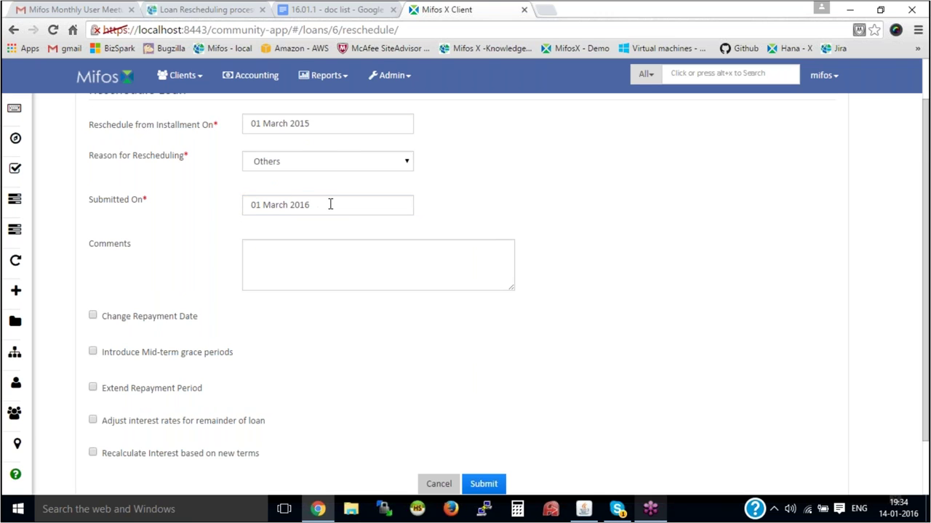
{"action": "left_click", "coordinate": [361, 203]}
{"action": "key", "text": "BackSpace"}
{"action": "type", "text": "5"}
{"action": "left_click", "coordinate": [513, 181]}
Enter the comment 'Rescheduling' and tick Change Repayment Date.
{"action": "left_click", "coordinate": [328, 255]}
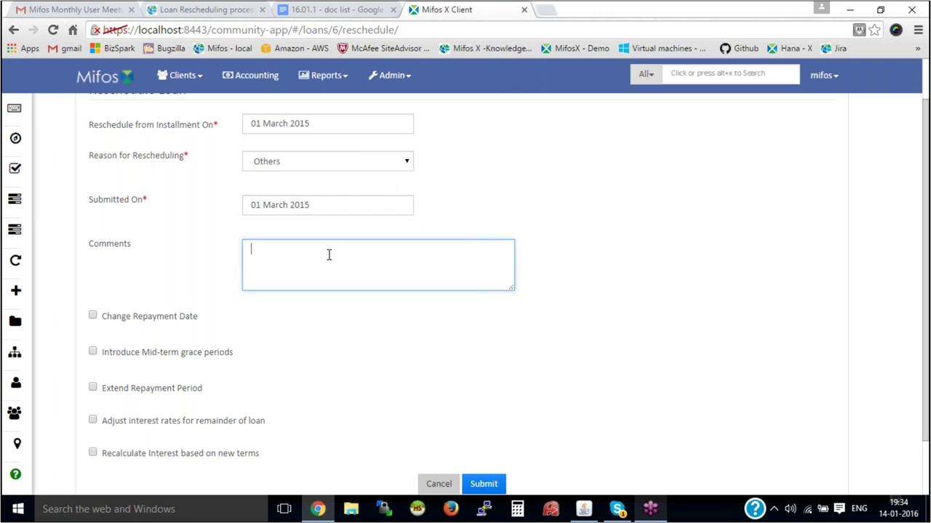
{"action": "type", "text": "Rescheduling"}
{"action": "right_click", "coordinate": [285, 248]}
{"action": "left_click", "coordinate": [320, 244]}
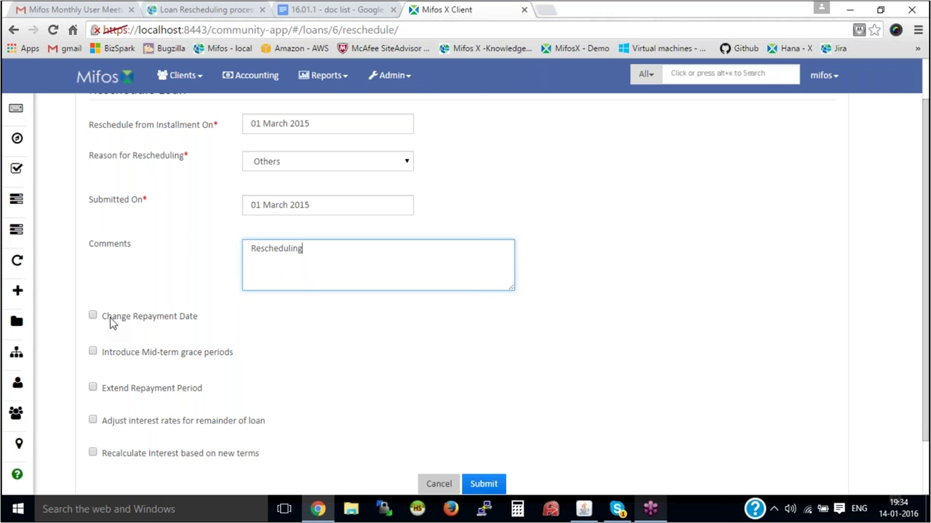
{"action": "scroll", "coordinate": [93, 322], "scroll_direction": "down", "scroll_amount": 1}
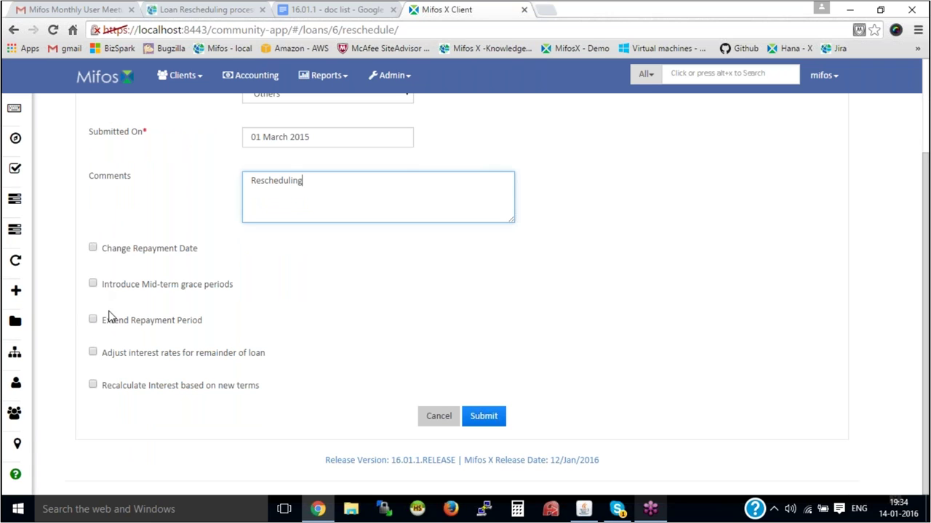
{"action": "left_click", "coordinate": [93, 248]}
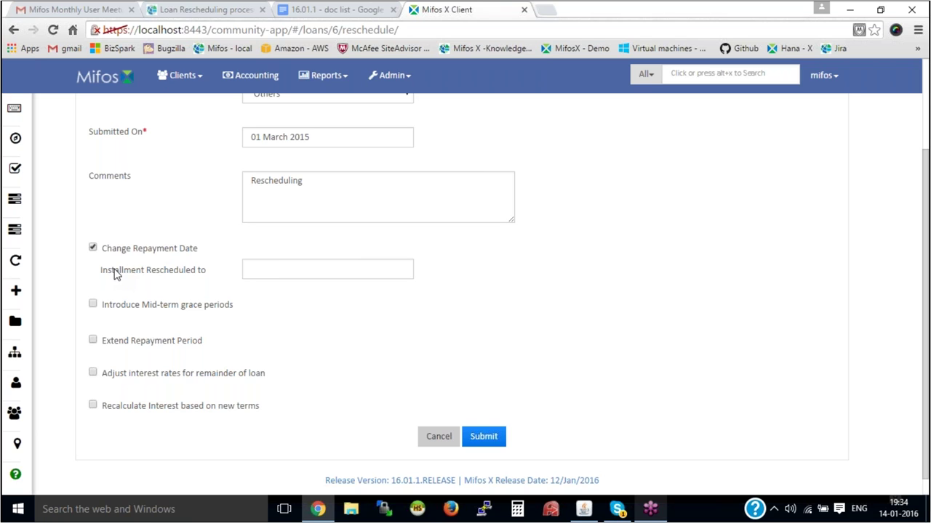
Set Installment Rescheduled to 15 March 2015.
{"action": "left_click", "coordinate": [285, 271]}
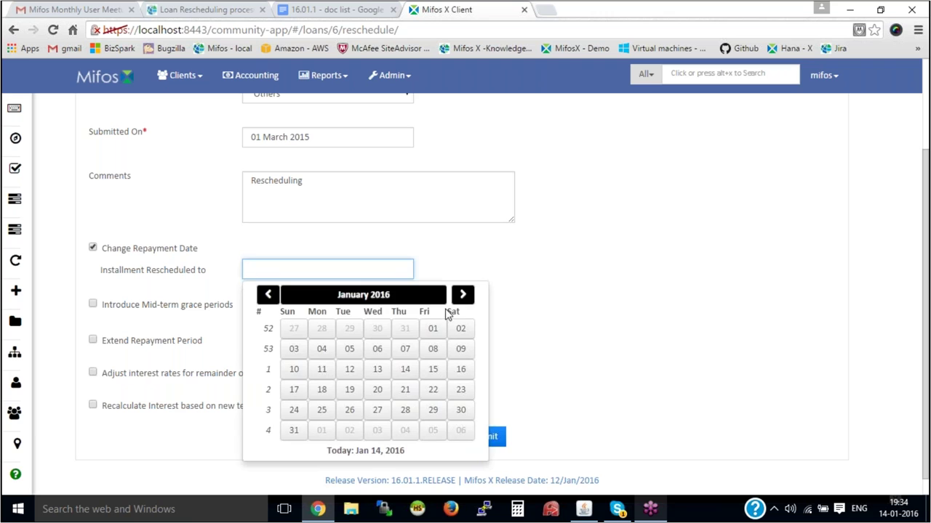
{"action": "left_click", "coordinate": [462, 295]}
{"action": "left_click", "coordinate": [463, 295]}
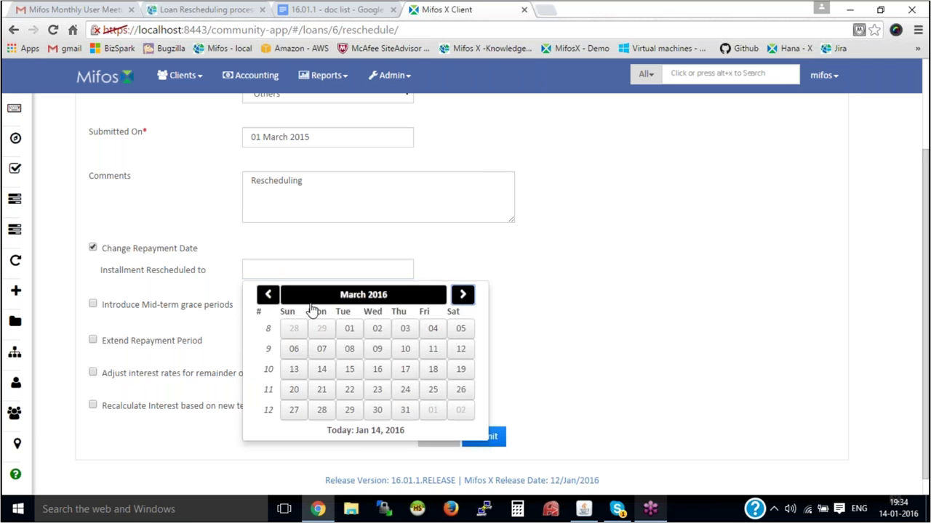
{"action": "left_click", "coordinate": [350, 371]}
{"action": "left_click", "coordinate": [333, 272]}
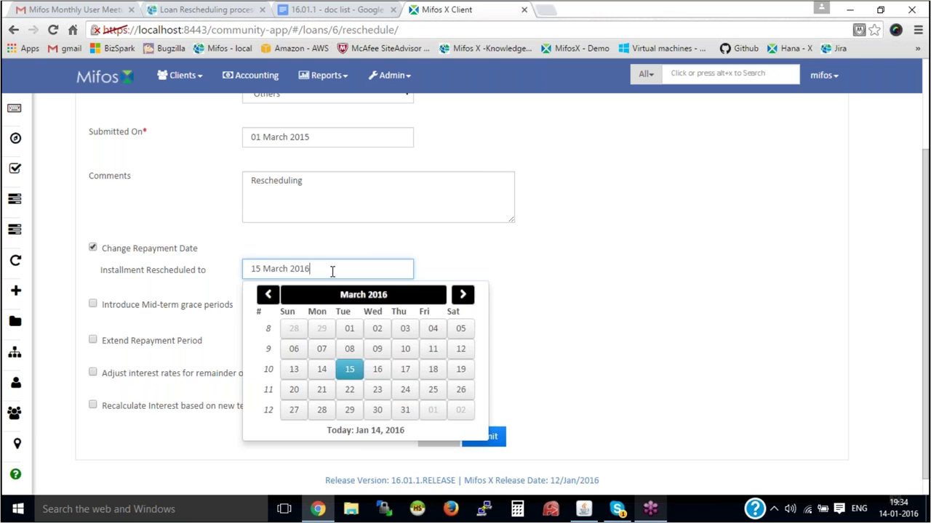
{"action": "key", "text": "BackSpace"}
{"action": "type", "text": "5"}
{"action": "left_click", "coordinate": [404, 240]}
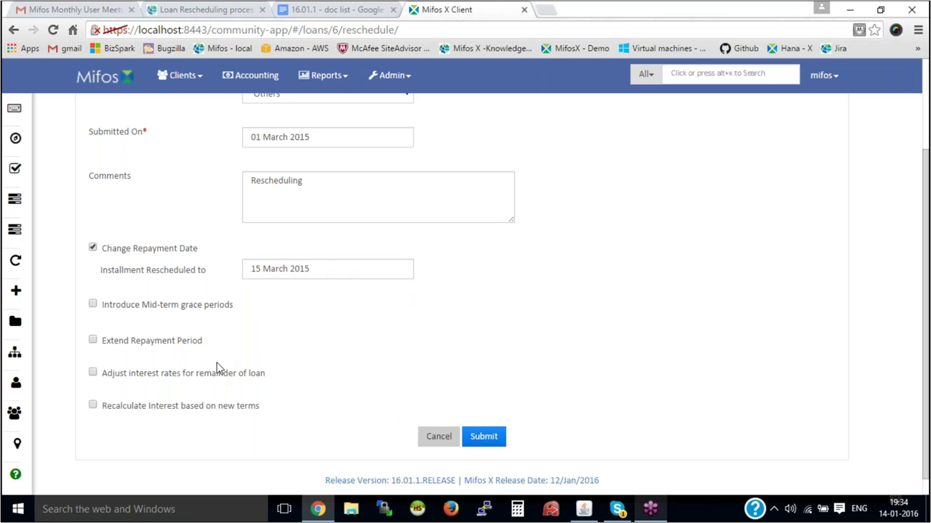
Tick Introduce Mid-term grace periods to show the grace fields.
{"action": "left_click_drag", "start_coordinate": [135, 304], "coordinate": [251, 313]}
{"action": "left_click", "coordinate": [252, 314]}
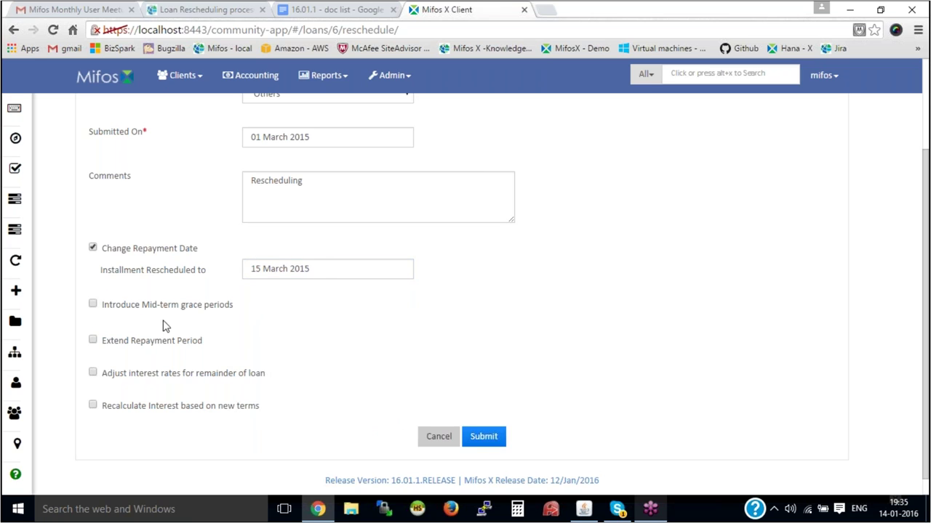
{"action": "left_click", "coordinate": [93, 306]}
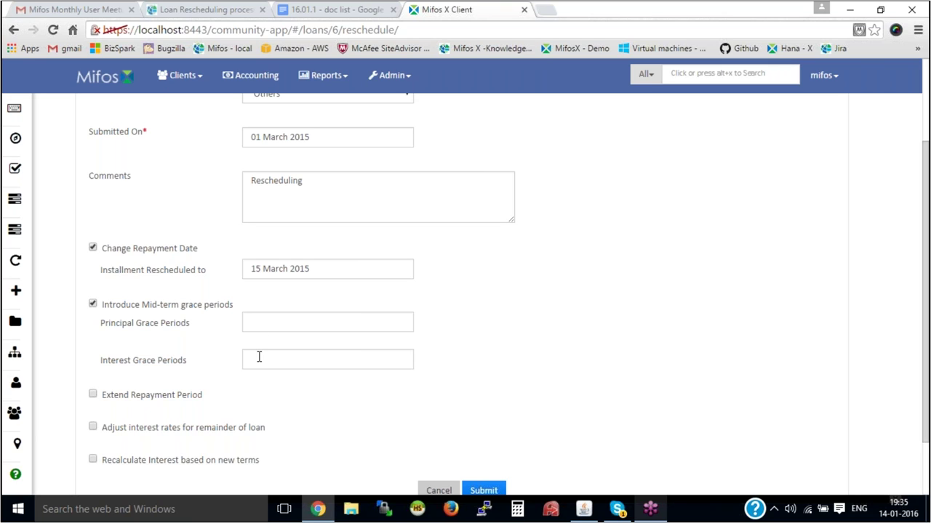
Turn off grace periods, period extension, interest-rate adjustment and interest recalculation.
{"action": "left_click", "coordinate": [93, 305]}
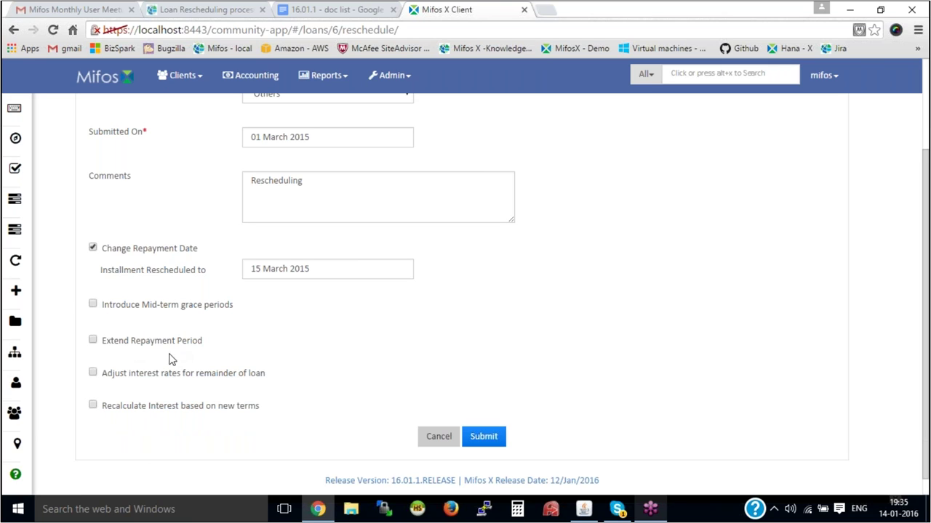
{"action": "left_click", "coordinate": [93, 340]}
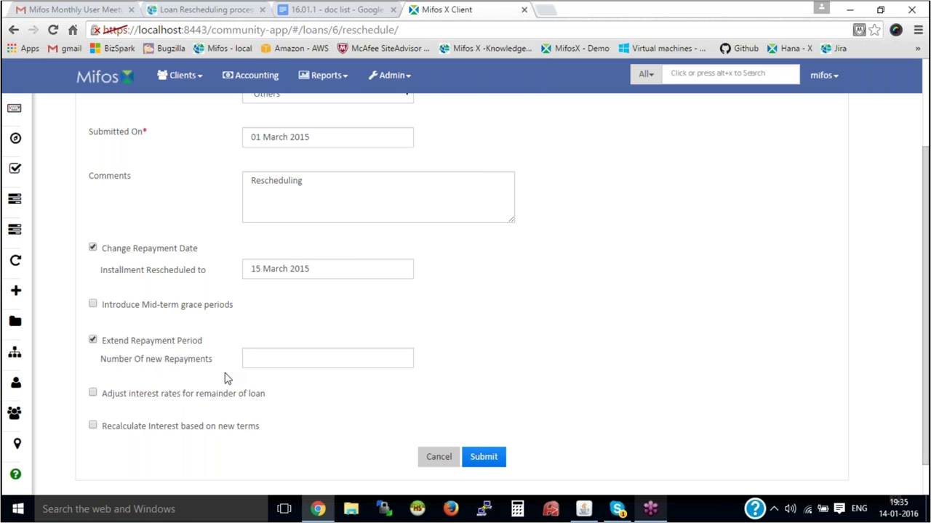
{"action": "left_click", "coordinate": [93, 341]}
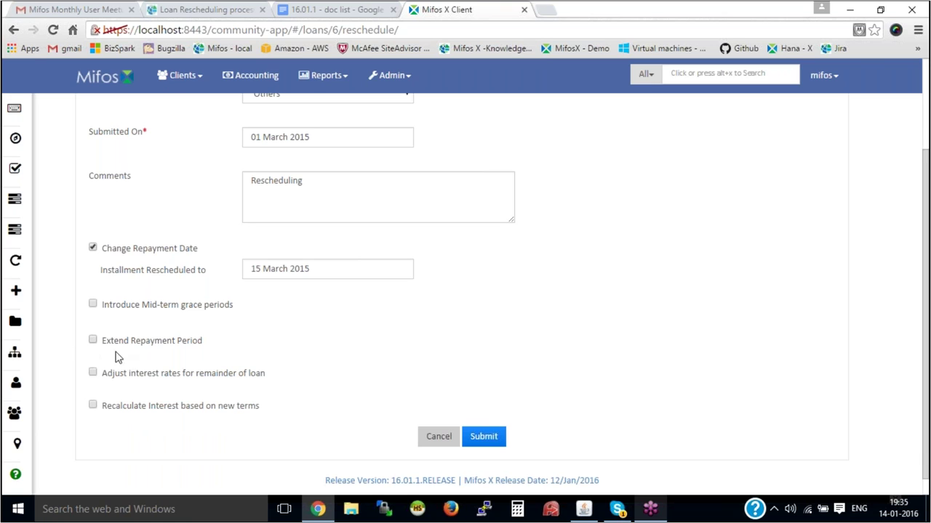
{"action": "left_click", "coordinate": [93, 374]}
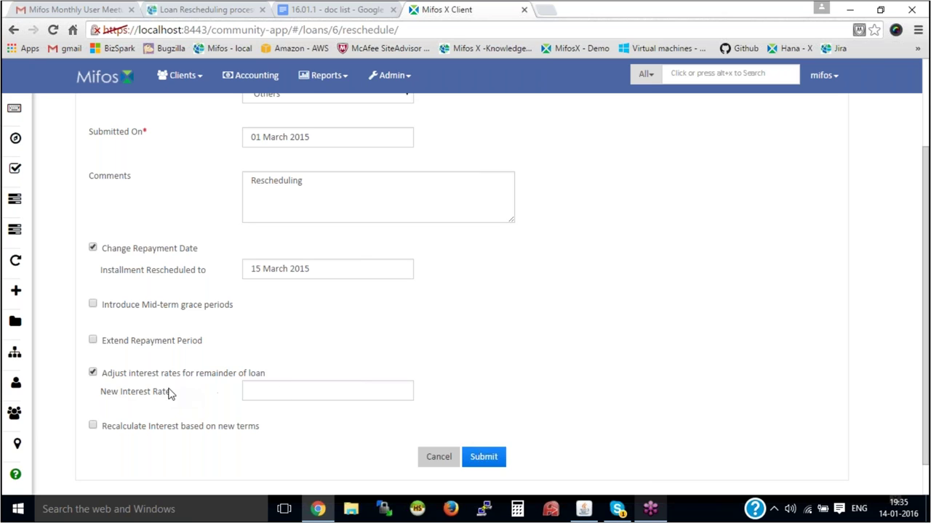
{"action": "left_click", "coordinate": [280, 387]}
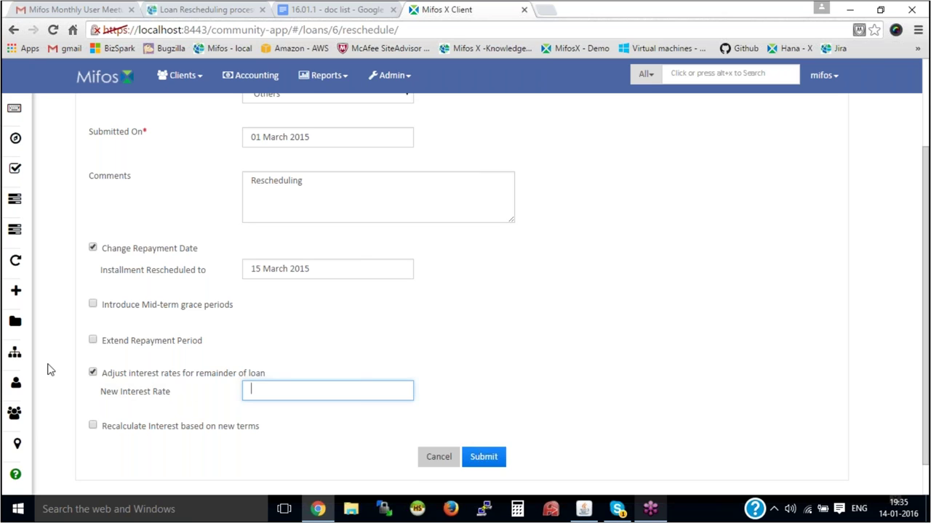
{"action": "left_click", "coordinate": [92, 374]}
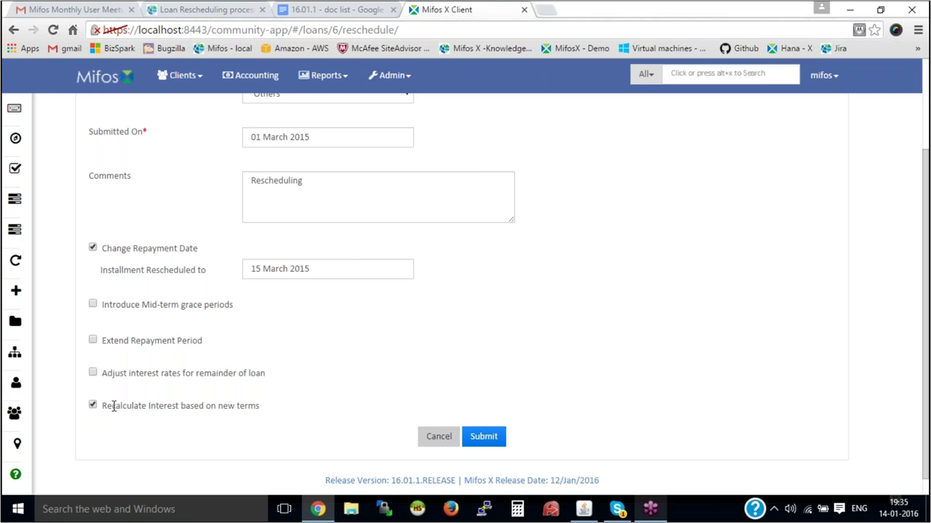
{"action": "left_click", "coordinate": [93, 407]}
Submit the loan reschedule request and set its approval date to 01 March 2015.
{"action": "left_click", "coordinate": [484, 437]}
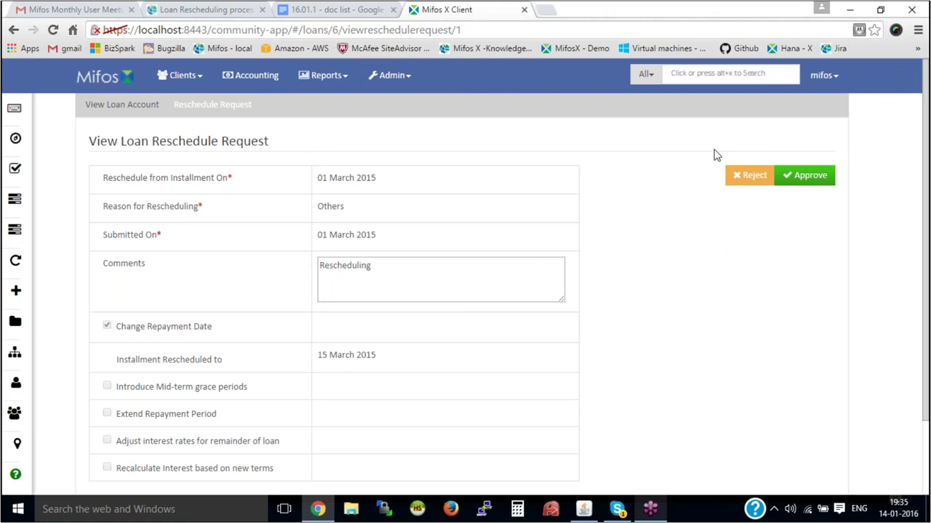
{"action": "left_click", "coordinate": [807, 178]}
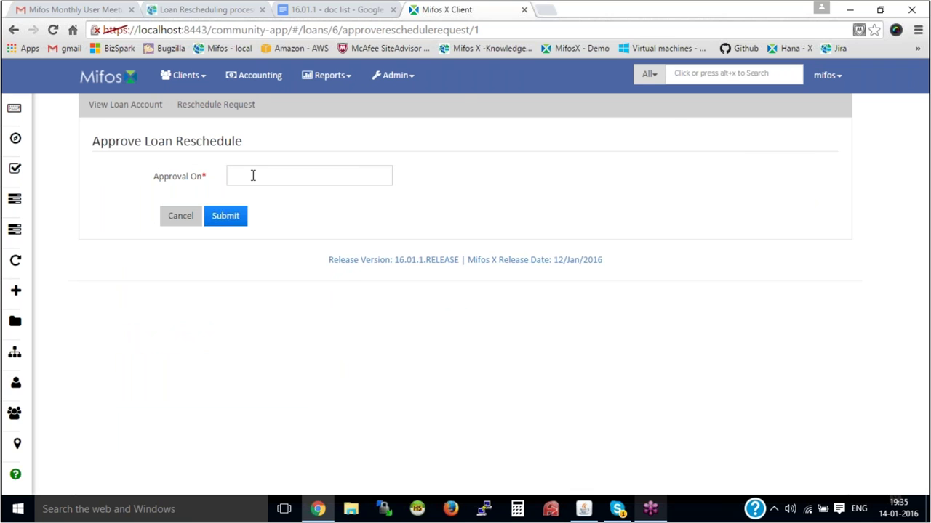
{"action": "left_click", "coordinate": [253, 175]}
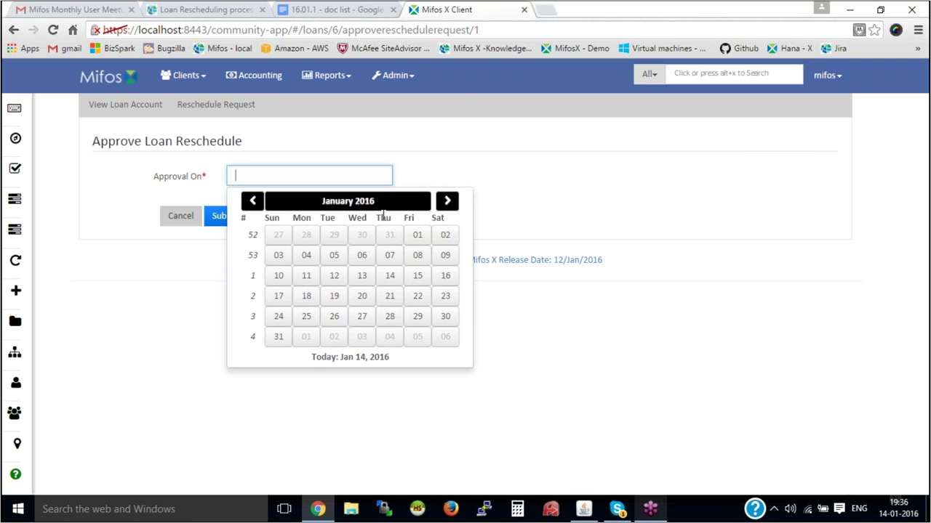
{"action": "left_click", "coordinate": [328, 174]}
{"action": "left_click", "coordinate": [447, 202]}
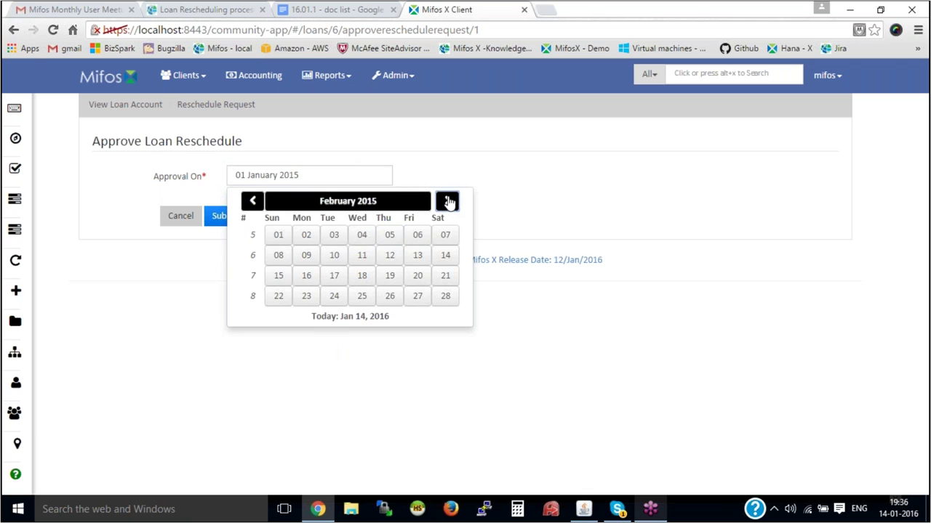
{"action": "left_click", "coordinate": [448, 201]}
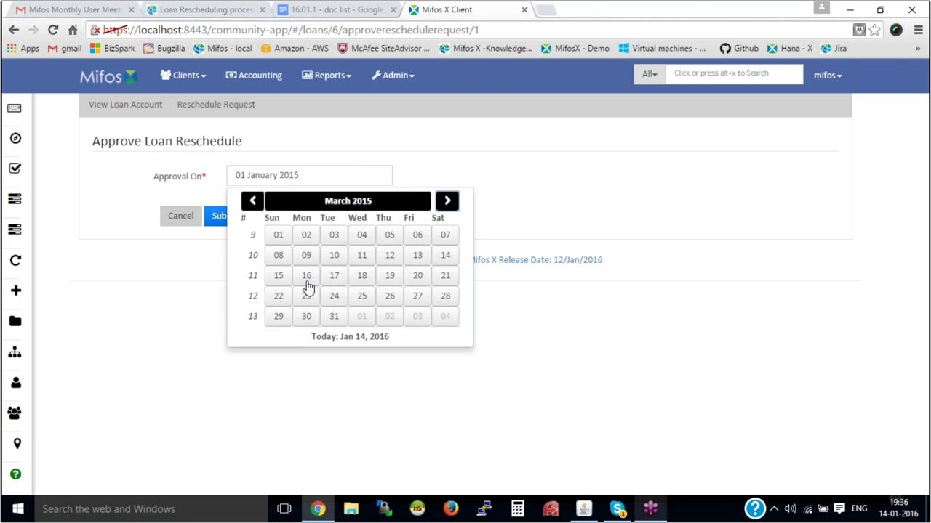
{"action": "left_click", "coordinate": [280, 238]}
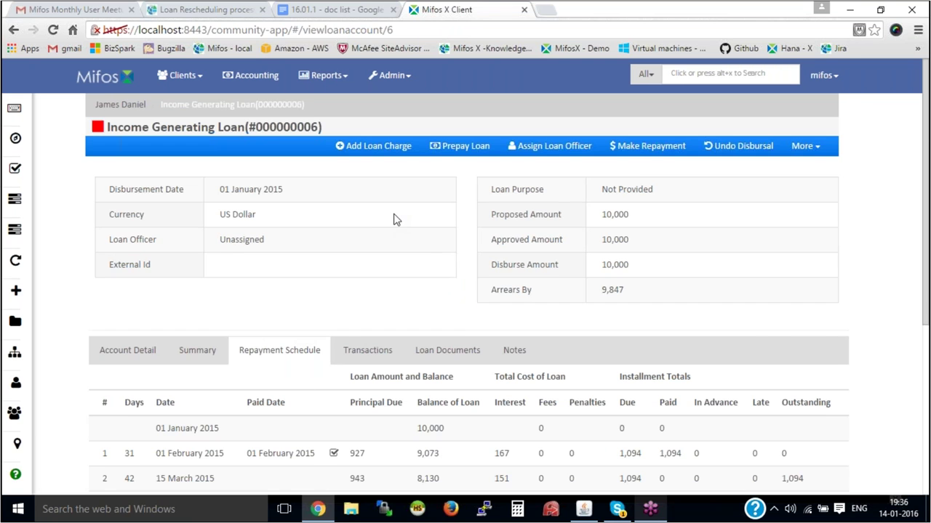
{"action": "scroll", "coordinate": [394, 220], "scroll_direction": "down", "scroll_amount": 2}
{"action": "scroll", "coordinate": [163, 254], "scroll_direction": "down", "scroll_amount": 1}
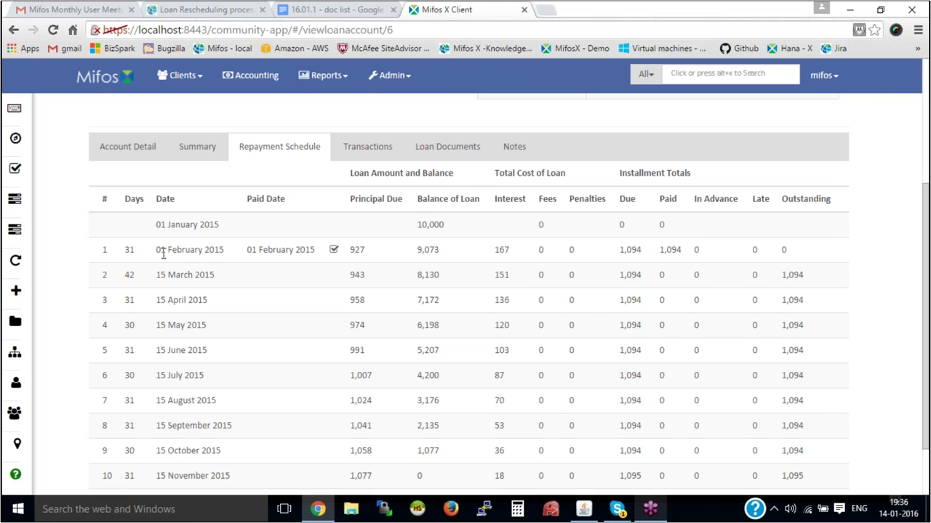
{"action": "scroll", "coordinate": [195, 256], "scroll_direction": "down", "scroll_amount": 1}
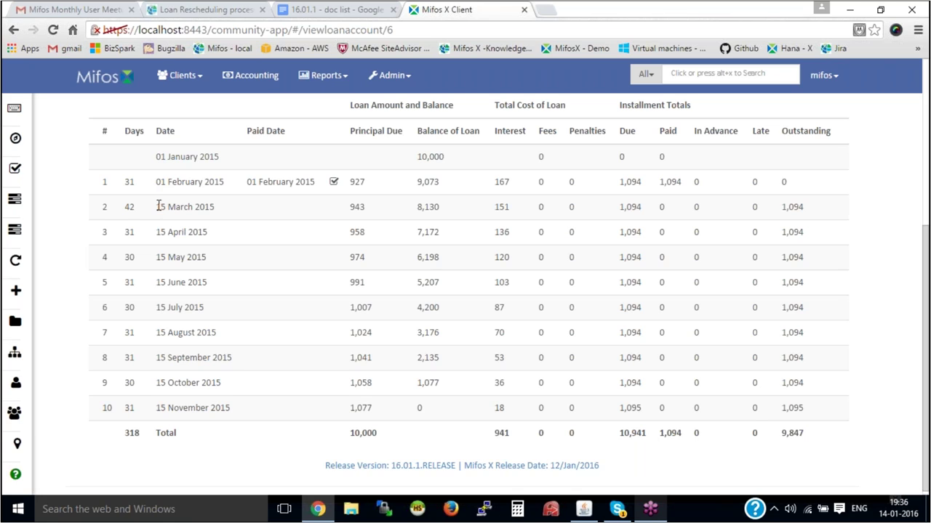
{"action": "scroll", "coordinate": [425, 264], "scroll_direction": "up", "scroll_amount": 4}
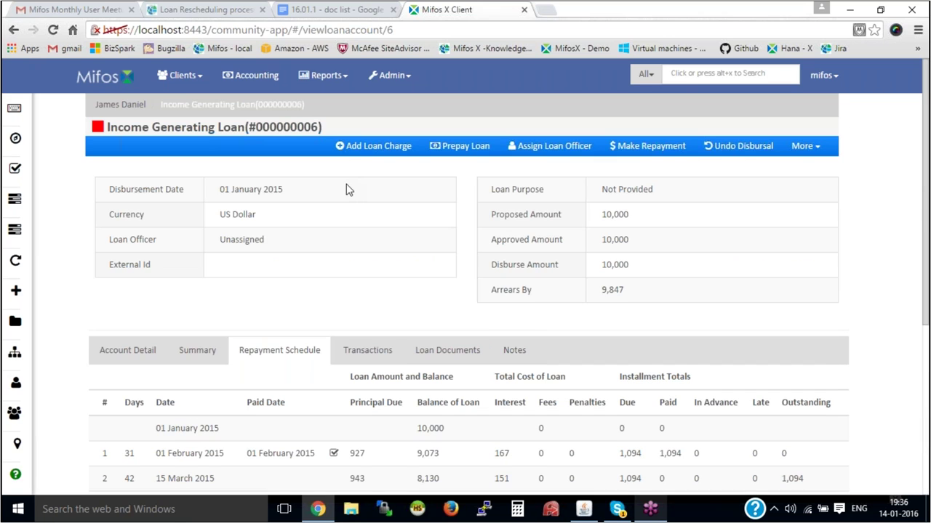
{"action": "left_click", "coordinate": [220, 7]}
{"action": "left_click", "coordinate": [312, 9]}
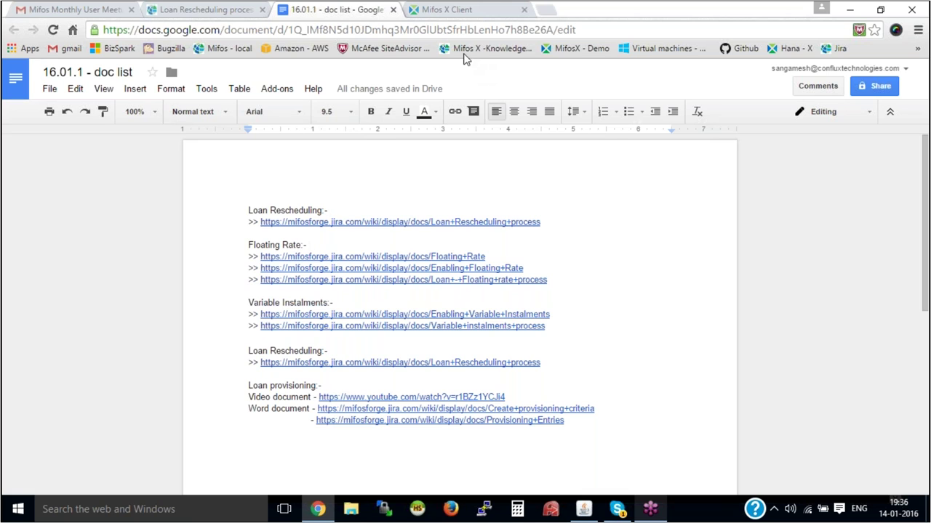
{"action": "left_click", "coordinate": [461, 9]}
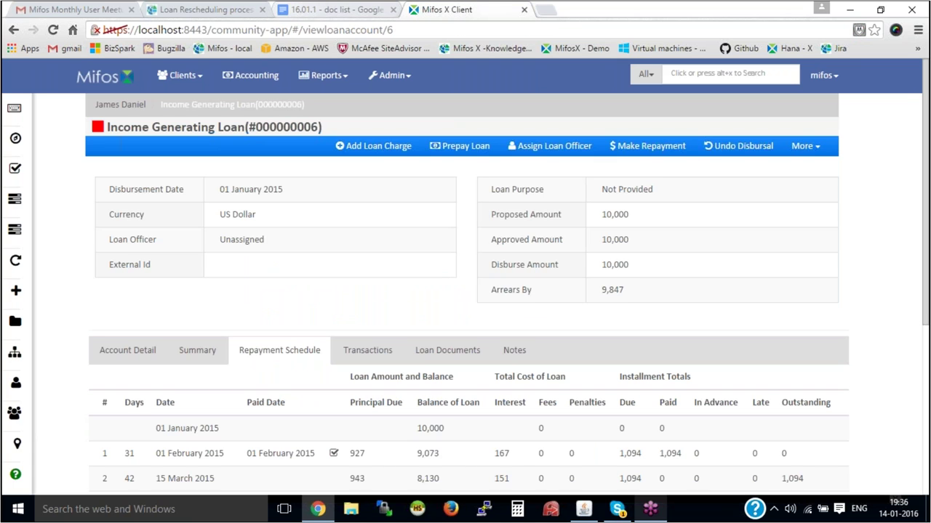
{"action": "left_click", "coordinate": [400, 75]}
Open the Base lending rate details from Admin > Products > Floating Rates.
{"action": "left_click", "coordinate": [419, 158]}
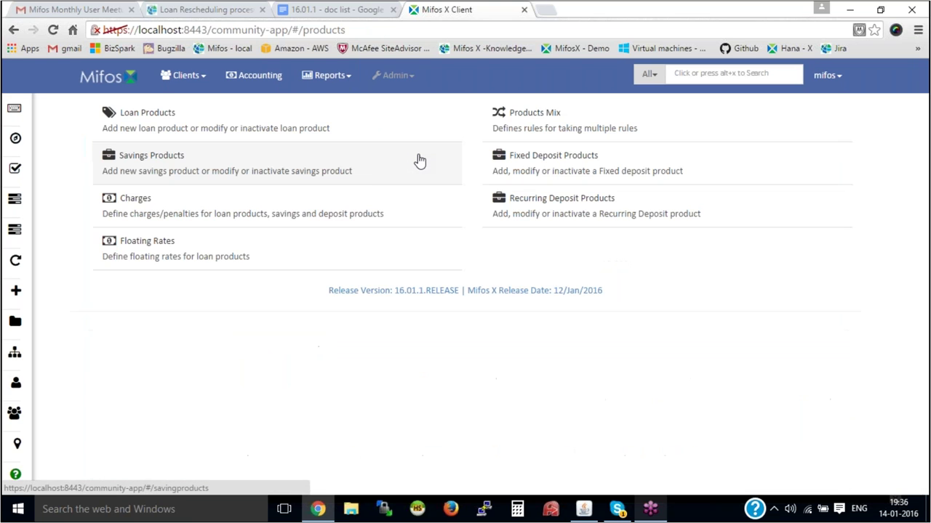
{"action": "left_click", "coordinate": [228, 248]}
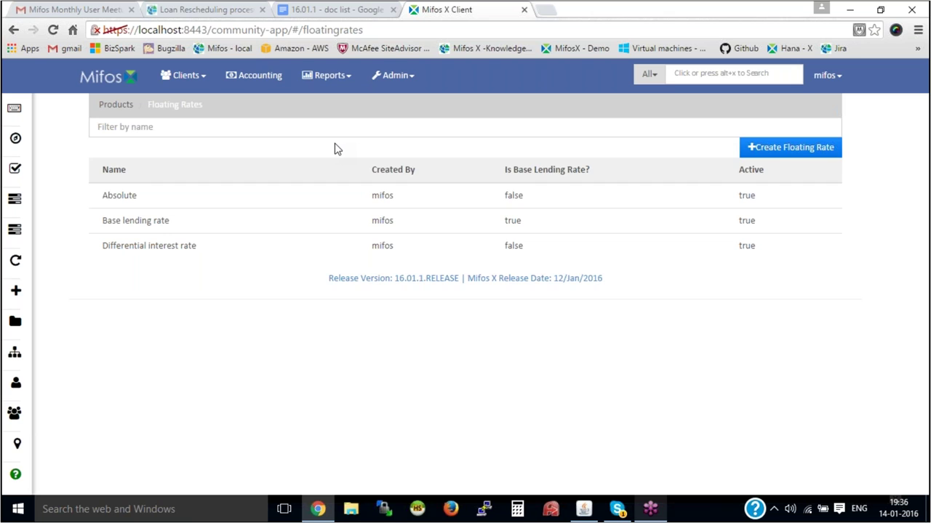
{"action": "left_click", "coordinate": [229, 226]}
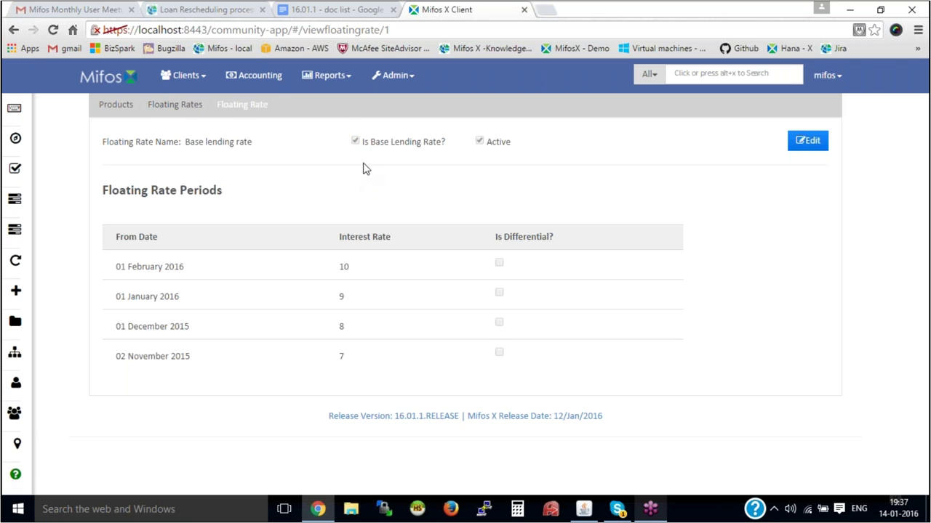
{"action": "left_click_drag", "start_coordinate": [366, 146], "coordinate": [443, 151]}
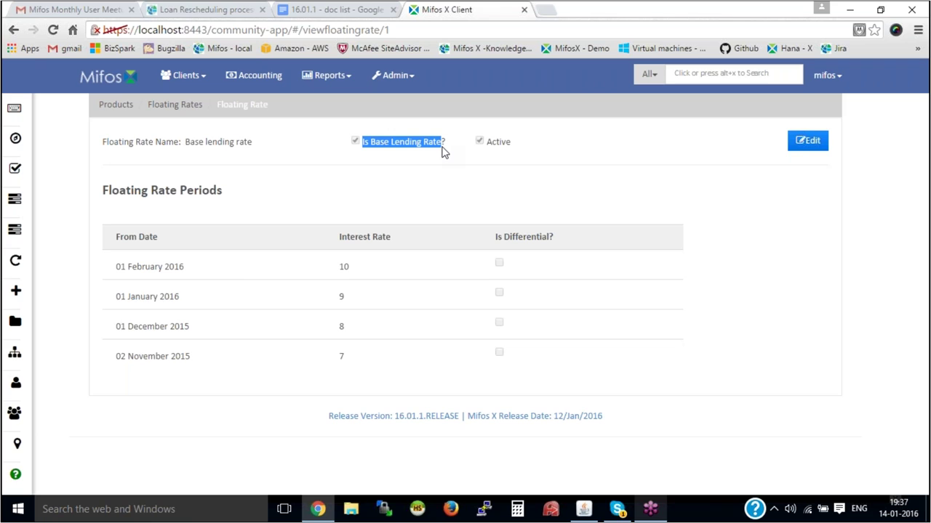
{"action": "left_click", "coordinate": [435, 207]}
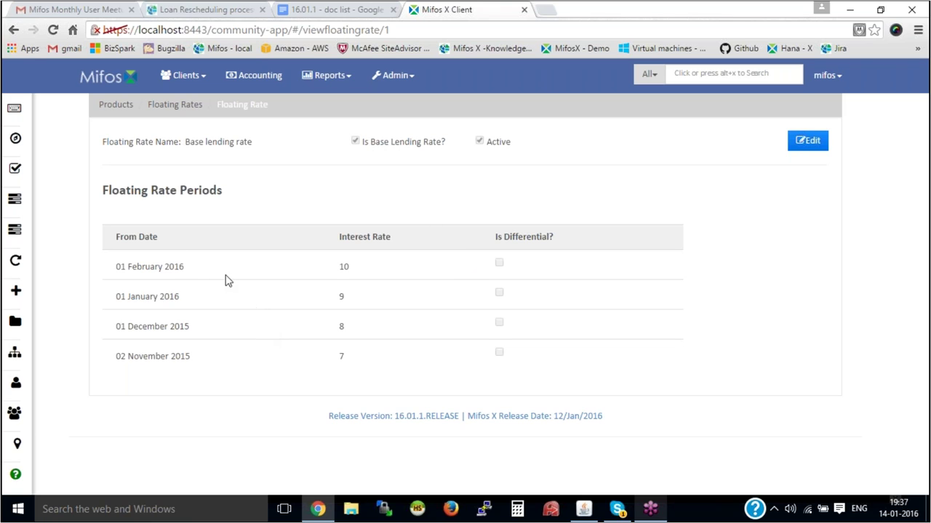
Review the Base lending rate periods (rates 7, 8, 9, 10) and return to the Floating Rates list.
{"action": "double_click", "coordinate": [344, 356]}
{"action": "left_click_drag", "start_coordinate": [115, 357], "coordinate": [191, 358]}
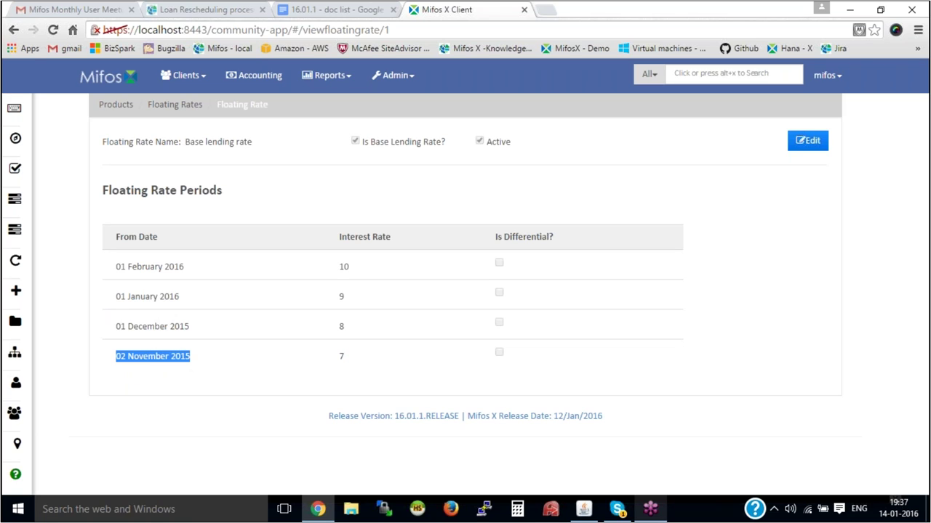
{"action": "left_click", "coordinate": [216, 363]}
{"action": "double_click", "coordinate": [341, 357]}
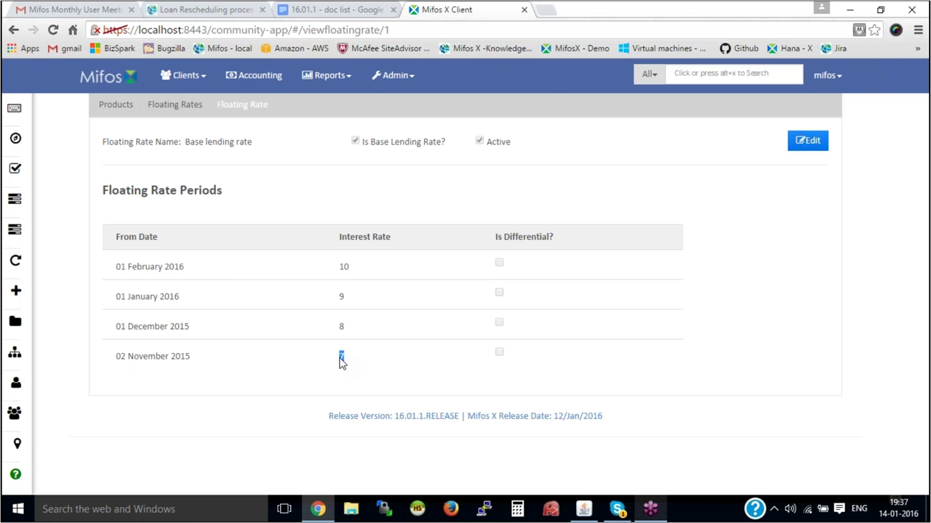
{"action": "double_click", "coordinate": [340, 328]}
{"action": "double_click", "coordinate": [341, 297]}
{"action": "double_click", "coordinate": [344, 267]}
{"action": "left_click", "coordinate": [384, 272]}
{"action": "left_click", "coordinate": [186, 106]}
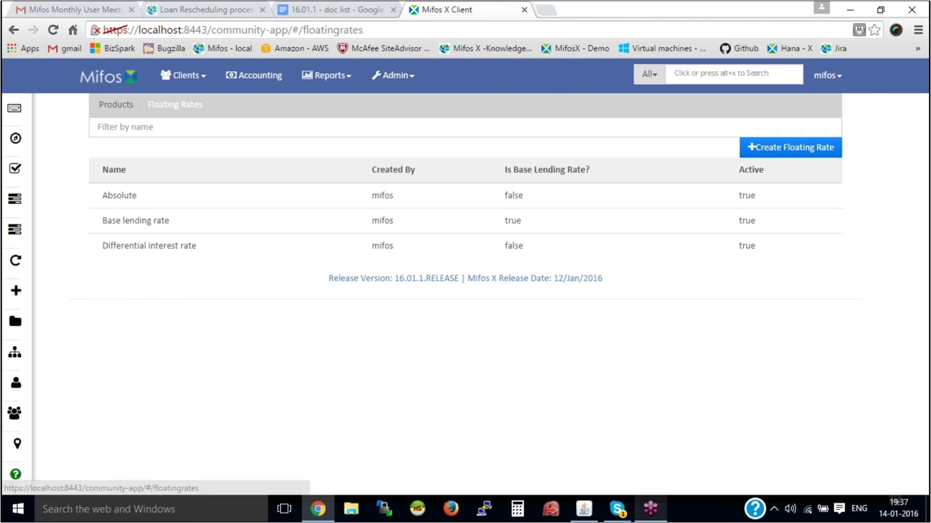
{"action": "left_click", "coordinate": [246, 250]}
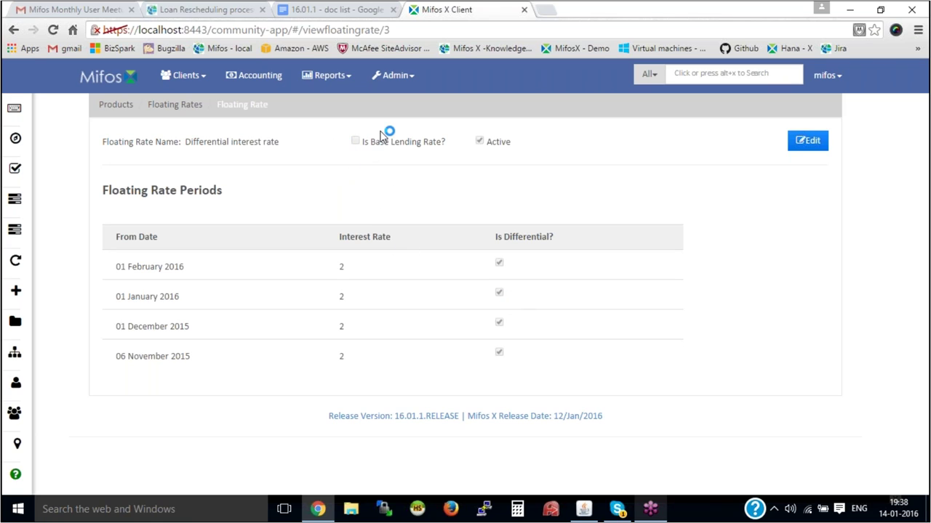
{"action": "left_click_drag", "start_coordinate": [376, 144], "coordinate": [442, 150]}
{"action": "left_click", "coordinate": [448, 175]}
{"action": "left_click", "coordinate": [192, 107]}
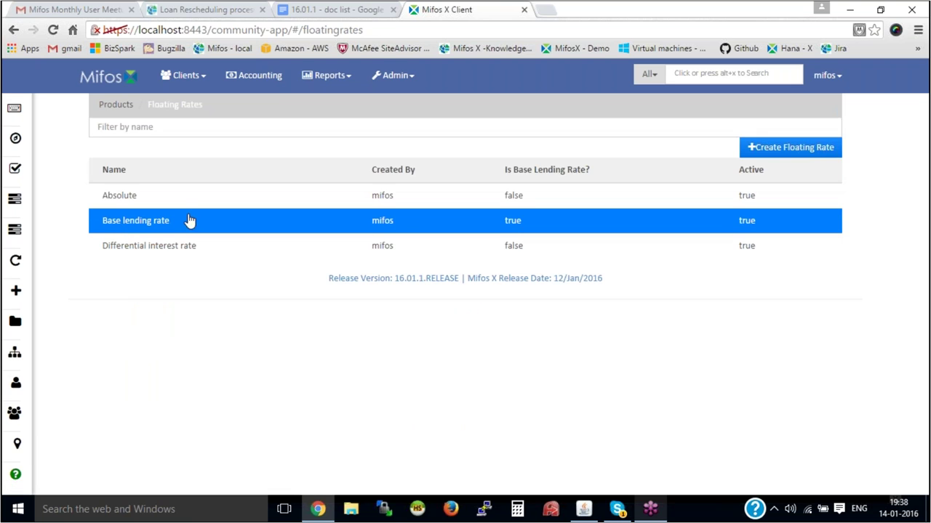
{"action": "left_click", "coordinate": [189, 255]}
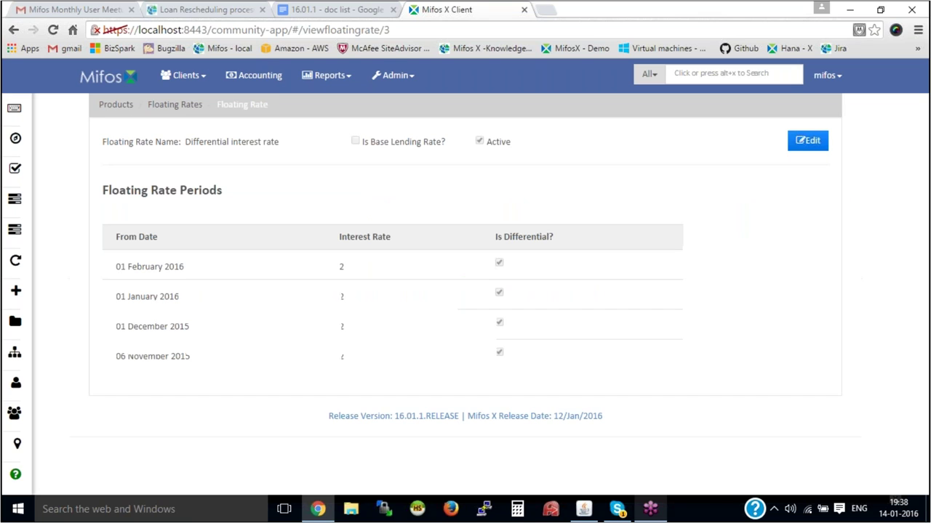
{"action": "left_click_drag", "start_coordinate": [494, 242], "coordinate": [557, 232]}
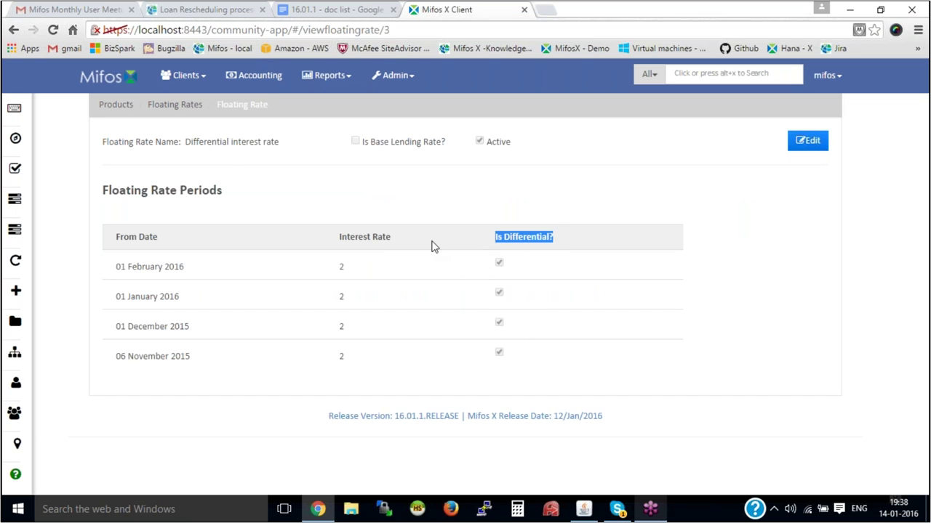
{"action": "left_click_drag", "start_coordinate": [373, 143], "coordinate": [441, 148]}
{"action": "left_click", "coordinate": [474, 211]}
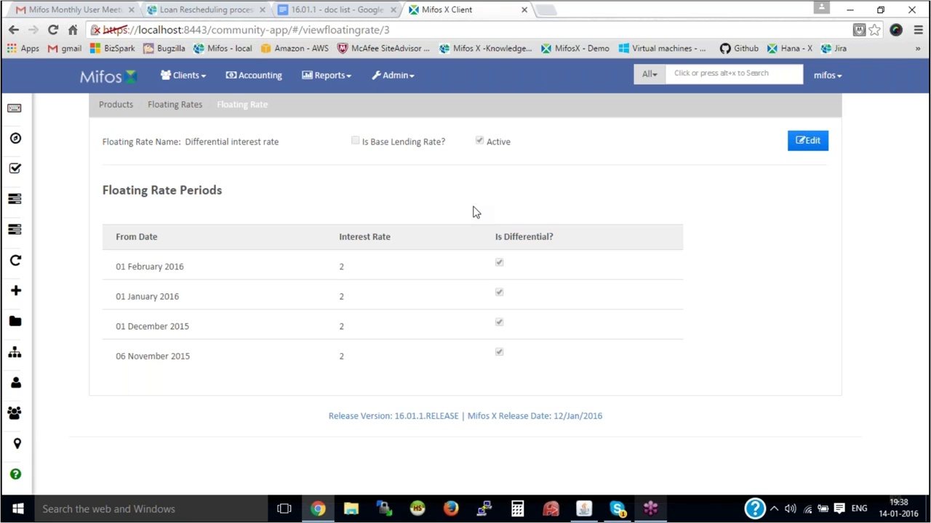
{"action": "double_click", "coordinate": [343, 359]}
{"action": "left_click", "coordinate": [357, 211]}
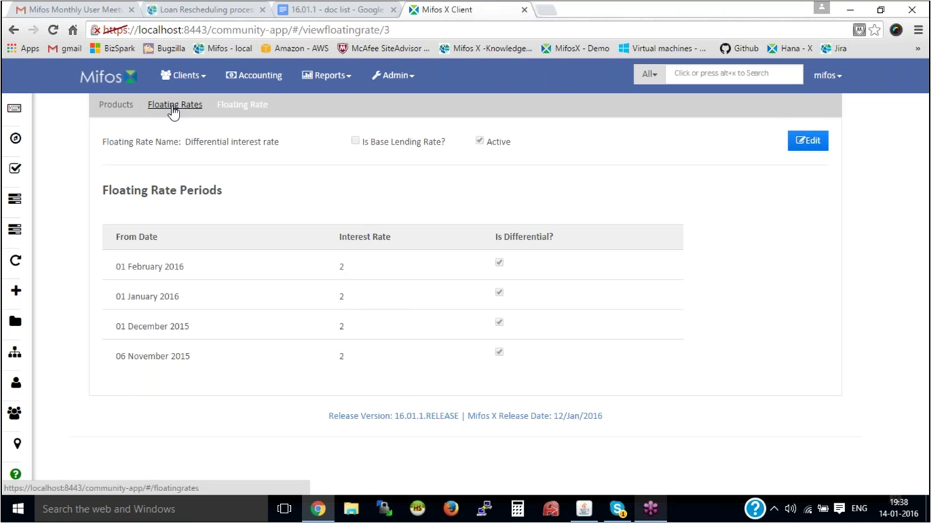
{"action": "left_click", "coordinate": [173, 107]}
{"action": "left_click", "coordinate": [243, 224]}
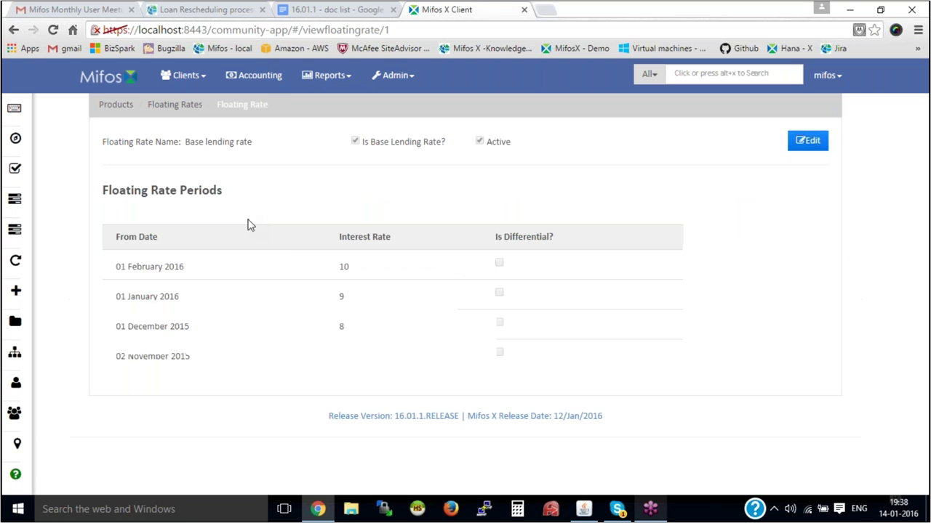
{"action": "double_click", "coordinate": [355, 358]}
{"action": "left_click", "coordinate": [419, 363]}
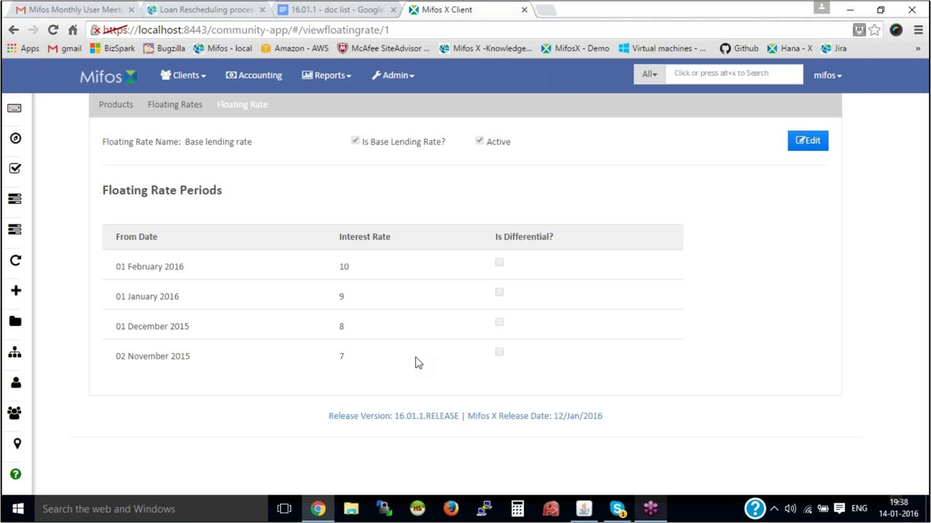
{"action": "left_click", "coordinate": [193, 110]}
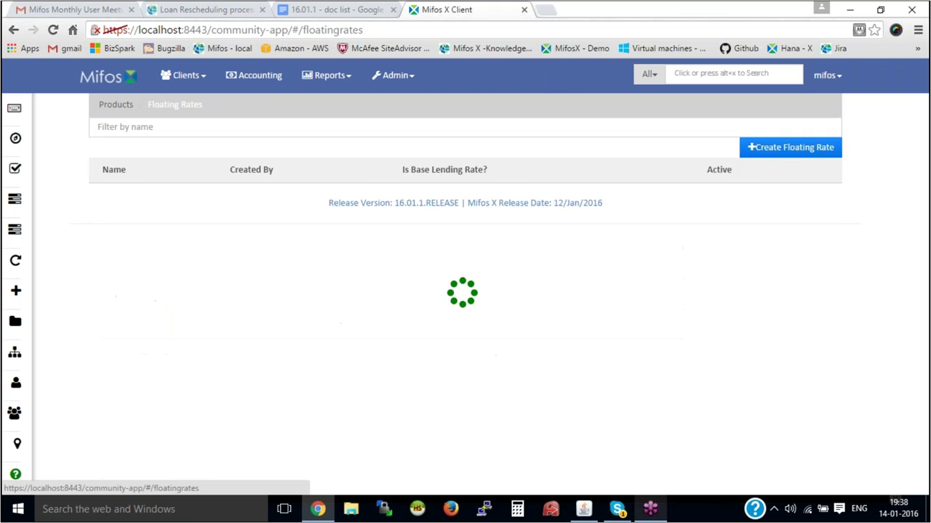
{"action": "left_click", "coordinate": [218, 202]}
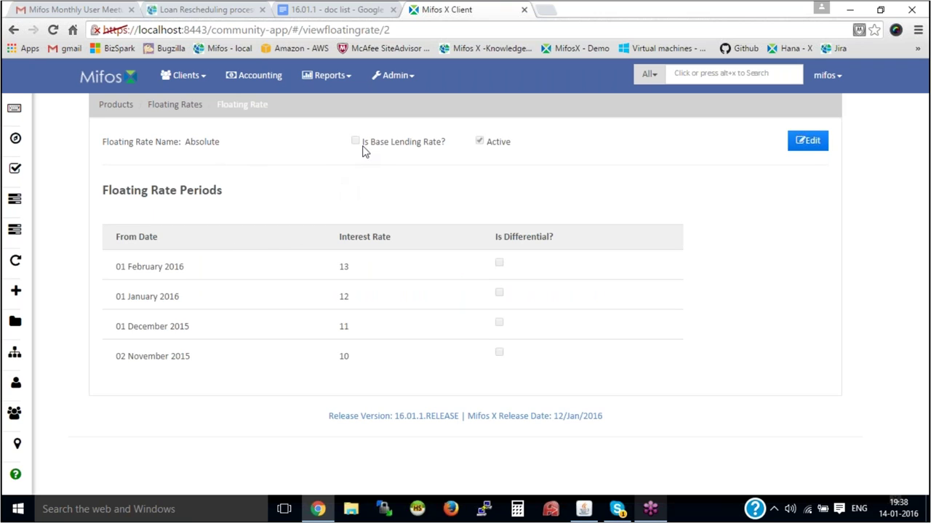
{"action": "left_click_drag", "start_coordinate": [366, 146], "coordinate": [439, 152]}
{"action": "left_click_drag", "start_coordinate": [495, 237], "coordinate": [556, 237]}
{"action": "left_click", "coordinate": [569, 253]}
{"action": "left_click", "coordinate": [154, 108]}
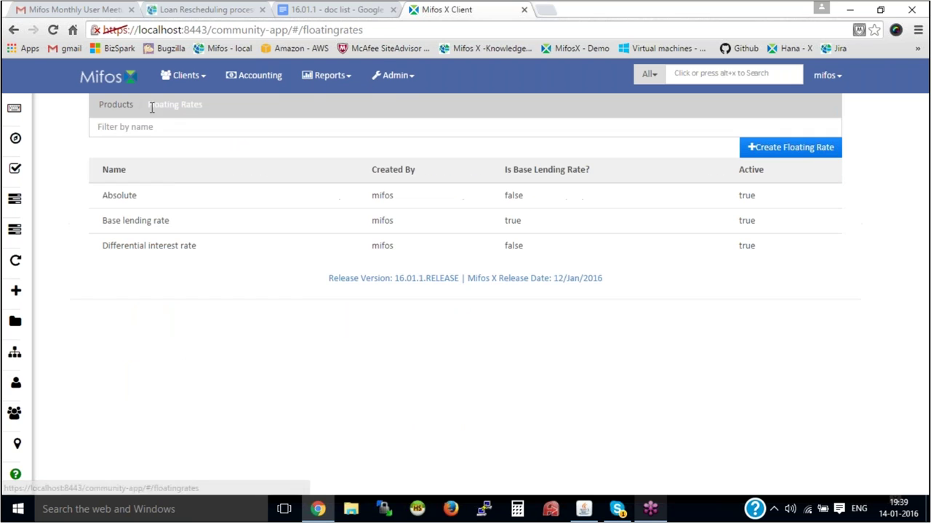
Create a new floating rate named 'Floating rate -1' and add one empty period row.
{"action": "left_click", "coordinate": [784, 150]}
{"action": "left_click", "coordinate": [282, 134]}
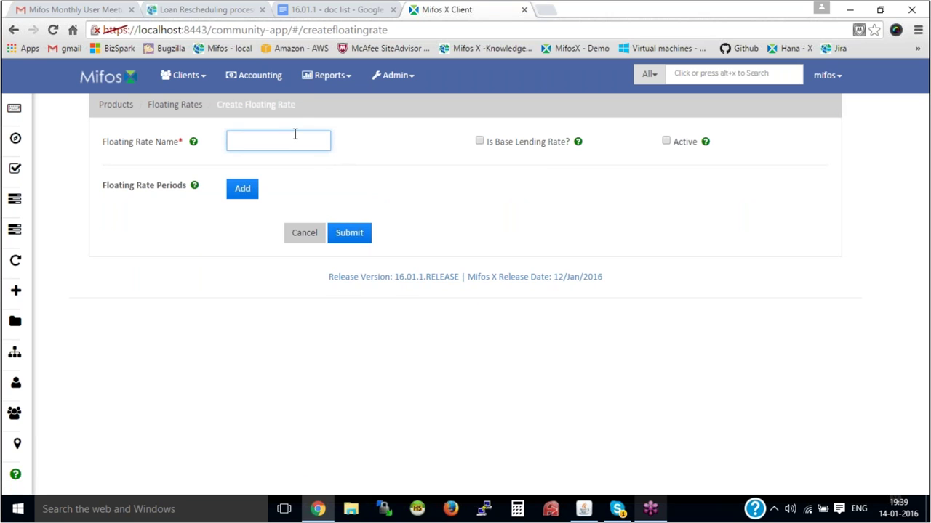
{"action": "type", "text": "Floa"}
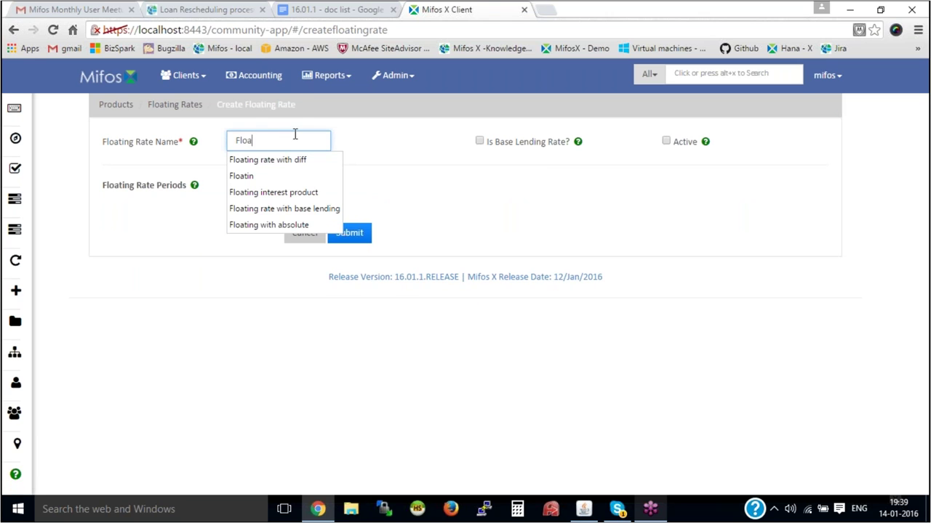
{"action": "type", "text": "ting "}
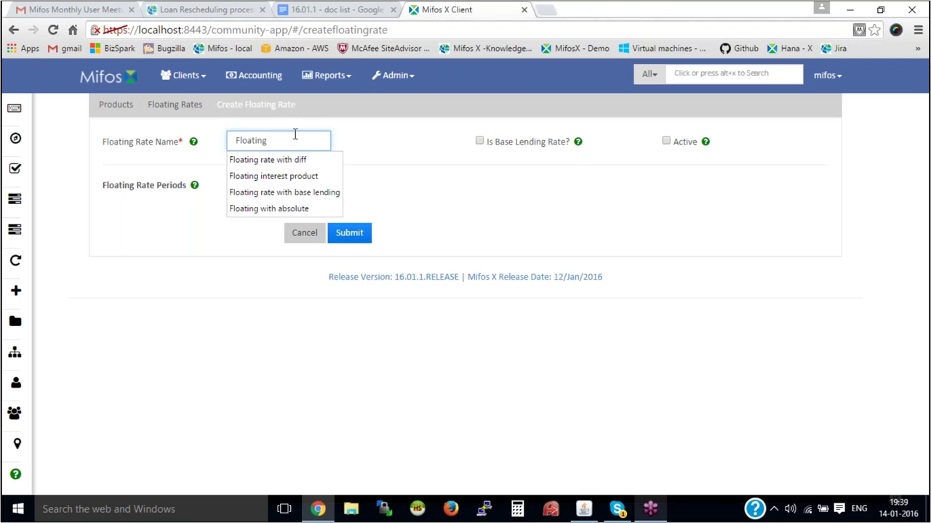
{"action": "type", "text": "rate"}
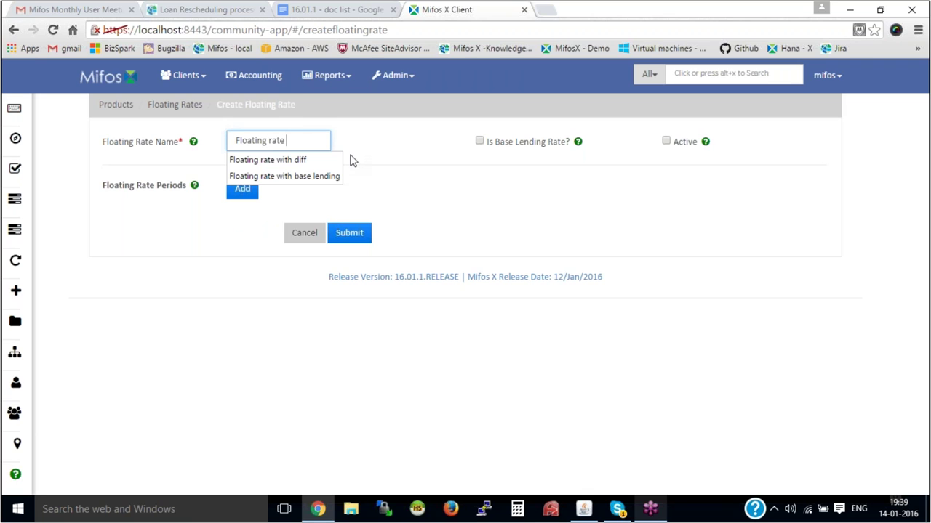
{"action": "type", "text": " -1"}
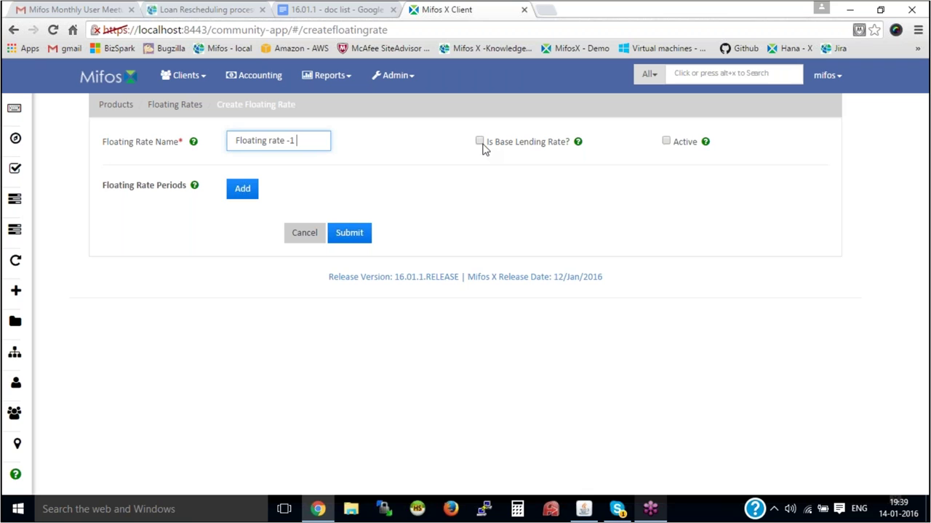
{"action": "left_click_drag", "start_coordinate": [490, 147], "coordinate": [559, 150]}
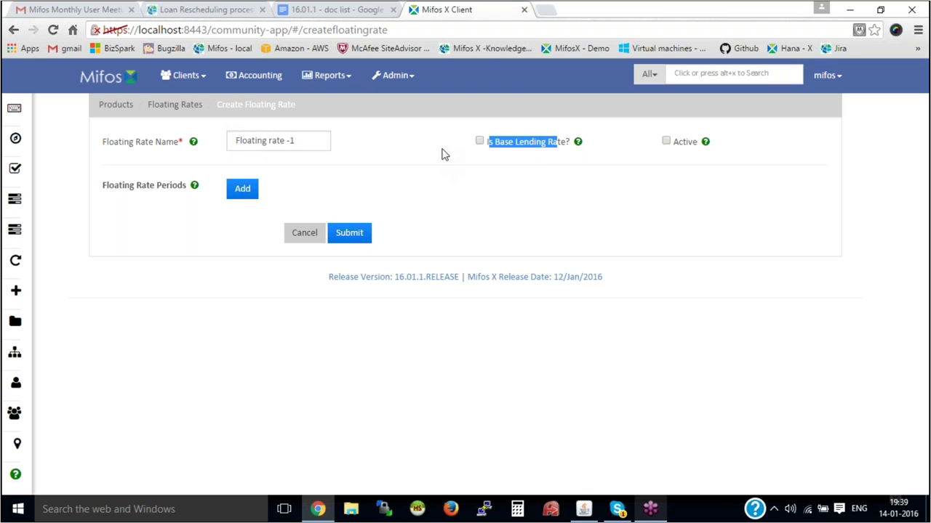
{"action": "left_click", "coordinate": [375, 173]}
{"action": "left_click", "coordinate": [236, 193]}
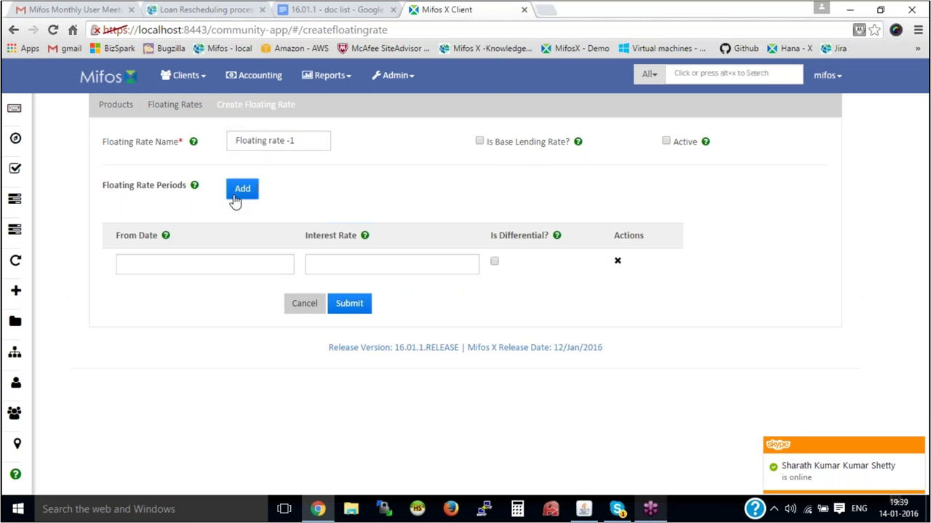
Make the first period differential, starting 15 January 2016 at rate 10.
{"action": "left_click", "coordinate": [231, 264]}
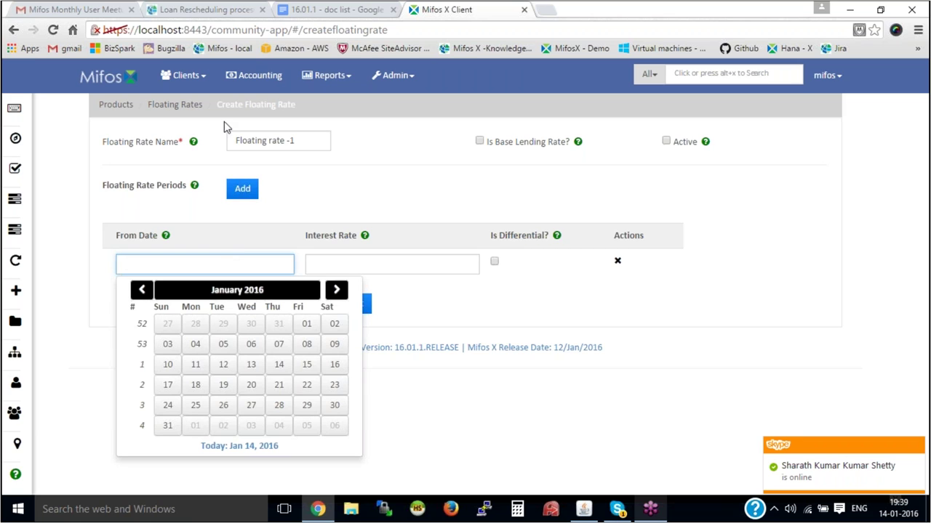
{"action": "left_click", "coordinate": [307, 324]}
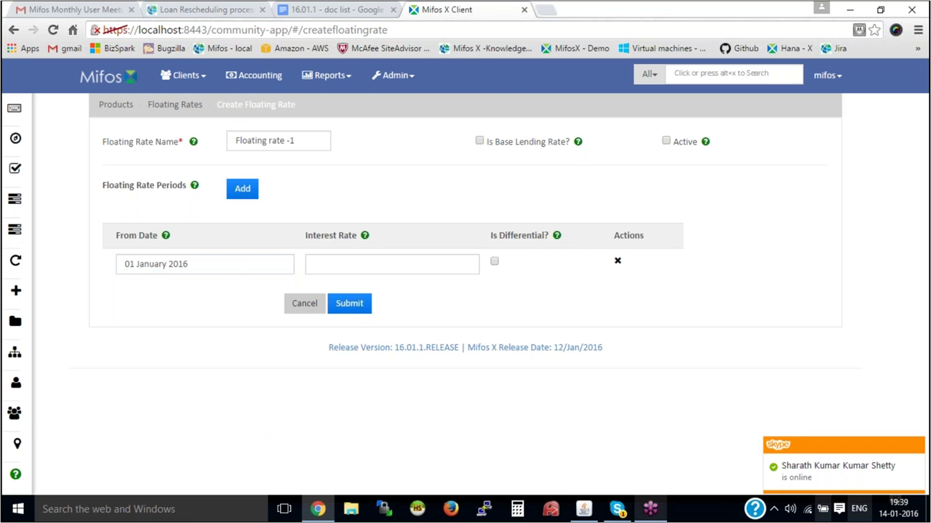
{"action": "left_click", "coordinate": [230, 267]}
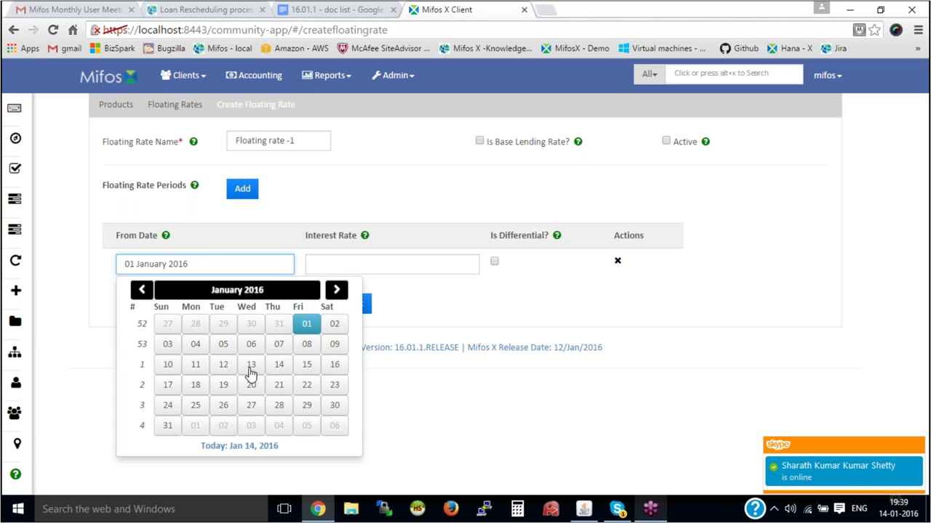
{"action": "left_click", "coordinate": [306, 365]}
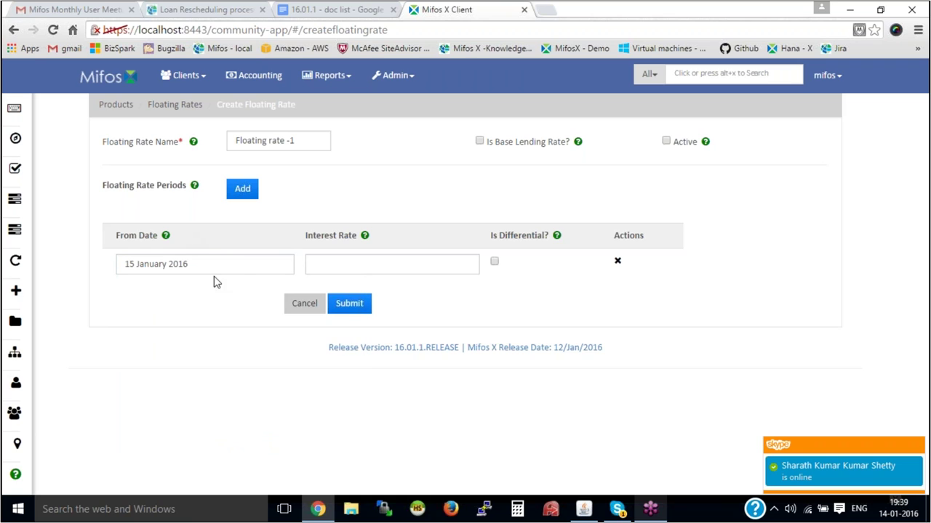
{"action": "left_click", "coordinate": [245, 267]}
{"action": "left_click", "coordinate": [402, 261]}
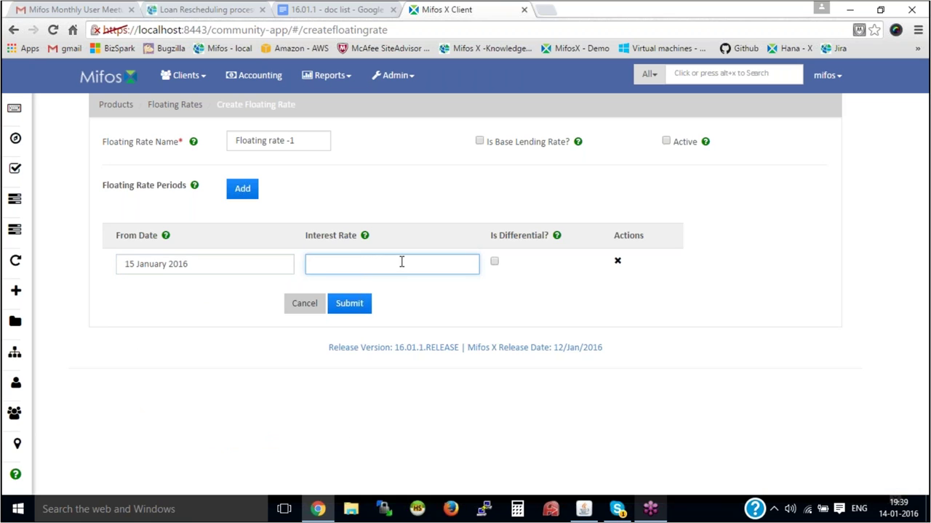
{"action": "type", "text": "10"}
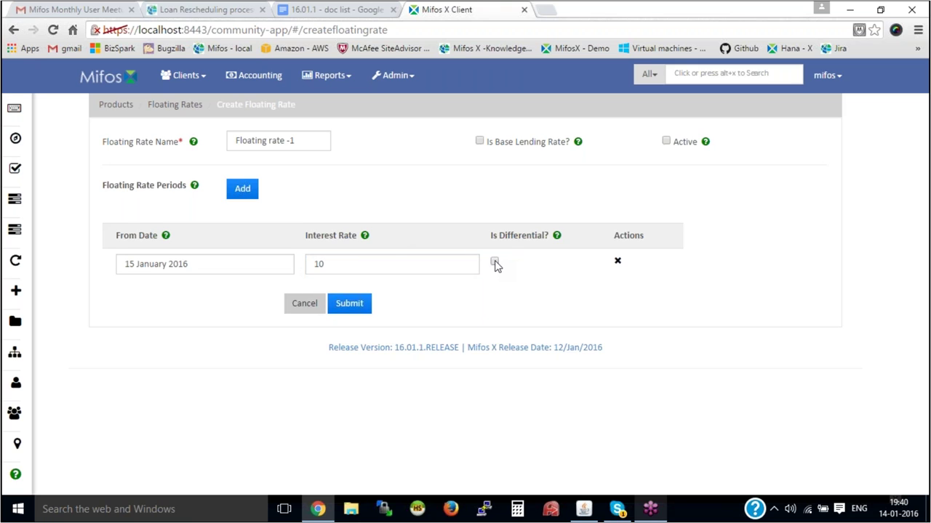
{"action": "left_click", "coordinate": [495, 263]}
Add a second differential period from 01 February 2016 at rate 11 and submit the floating rate.
{"action": "left_click", "coordinate": [243, 191]}
{"action": "left_click", "coordinate": [207, 297]}
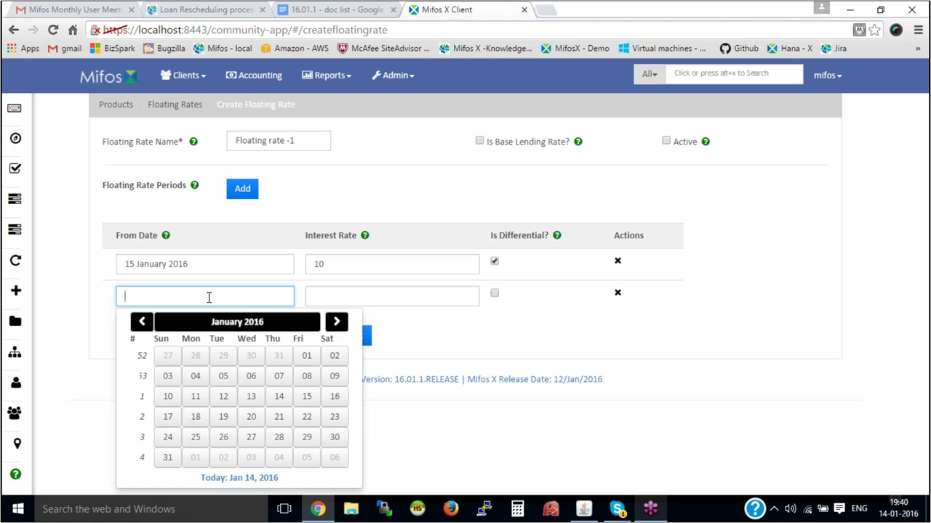
{"action": "left_click", "coordinate": [336, 322]}
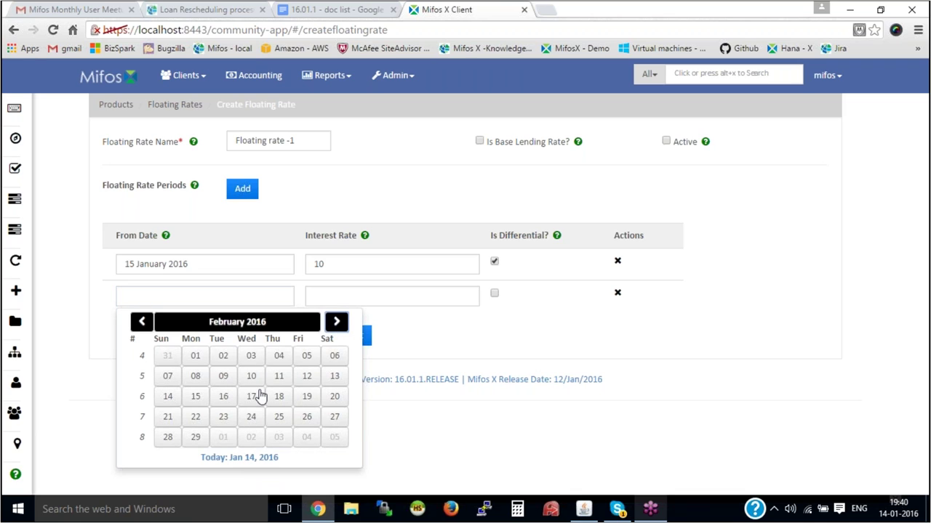
{"action": "left_click", "coordinate": [195, 355]}
{"action": "left_click", "coordinate": [239, 301]}
{"action": "left_click", "coordinate": [365, 299]}
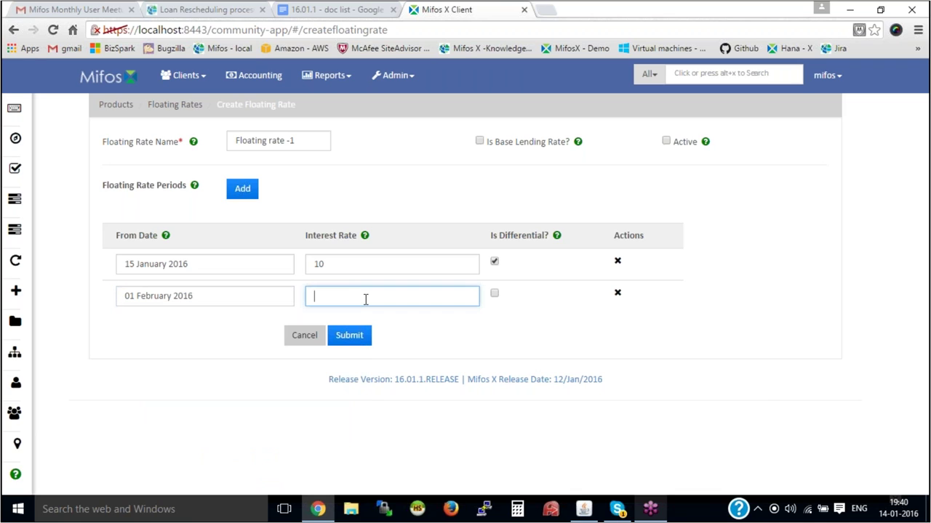
{"action": "type", "text": "1"}
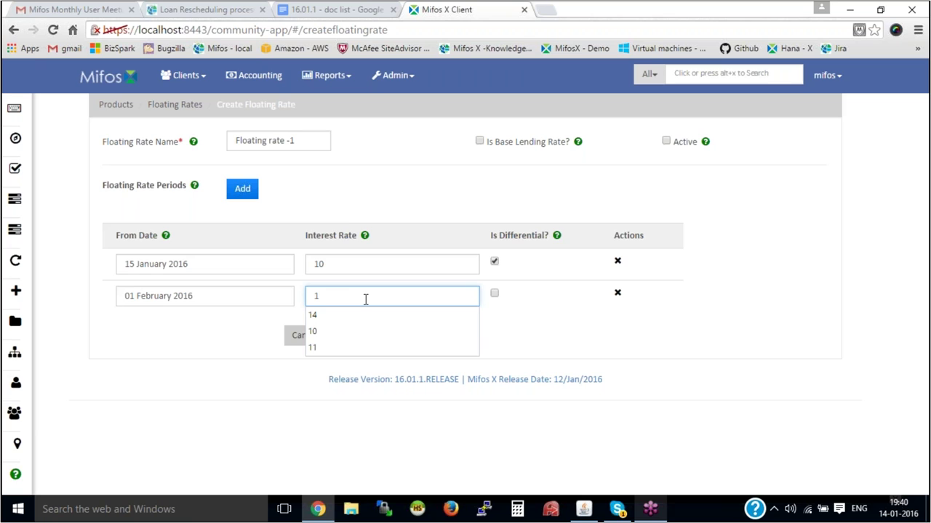
{"action": "type", "text": "1"}
{"action": "left_click", "coordinate": [505, 321]}
{"action": "left_click", "coordinate": [495, 294]}
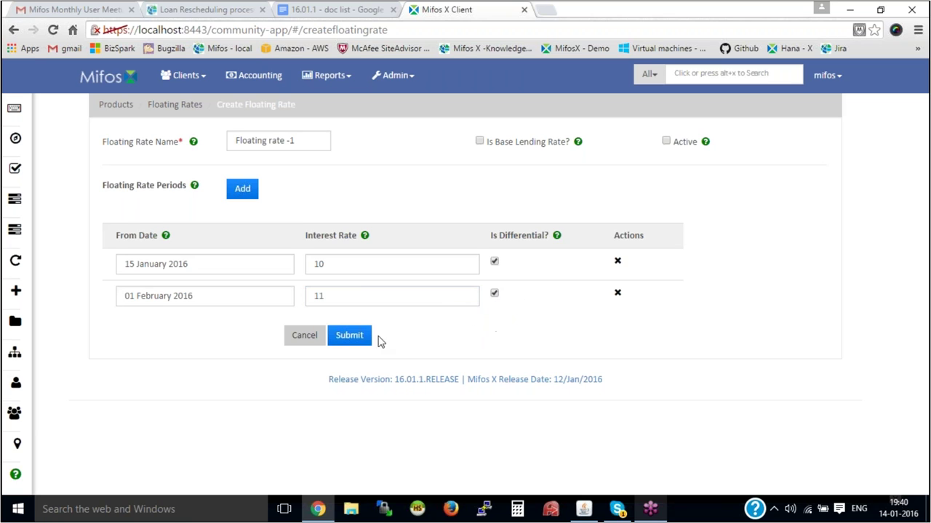
{"action": "left_click", "coordinate": [350, 336]}
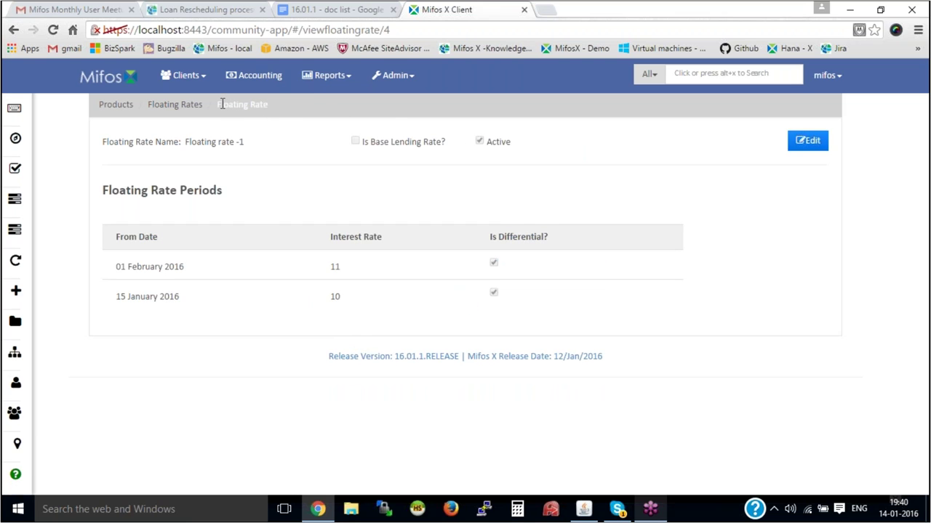
Return to the Floating Rates list, then start a new loan product under Products > Loan Products.
{"action": "left_click_drag", "start_coordinate": [189, 142], "coordinate": [244, 142]}
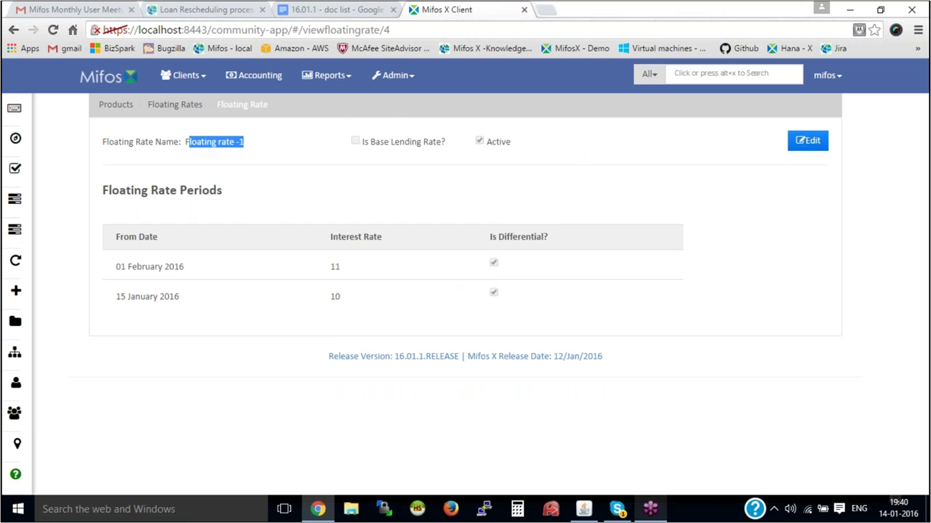
{"action": "left_click", "coordinate": [191, 108]}
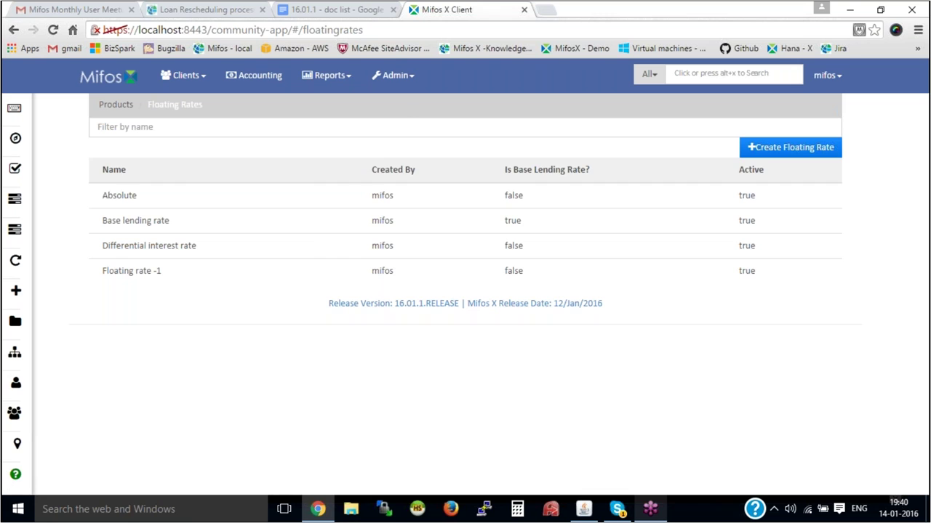
{"action": "left_click", "coordinate": [408, 77]}
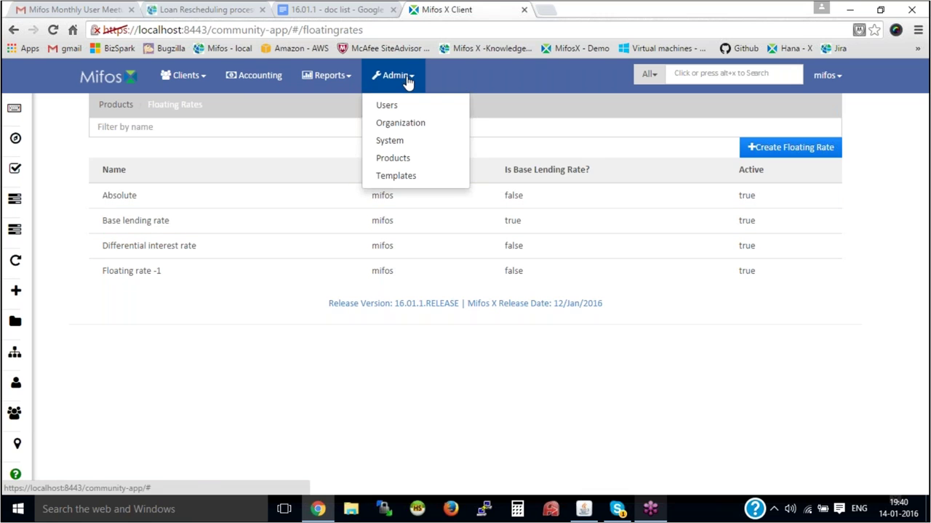
{"action": "left_click", "coordinate": [421, 161]}
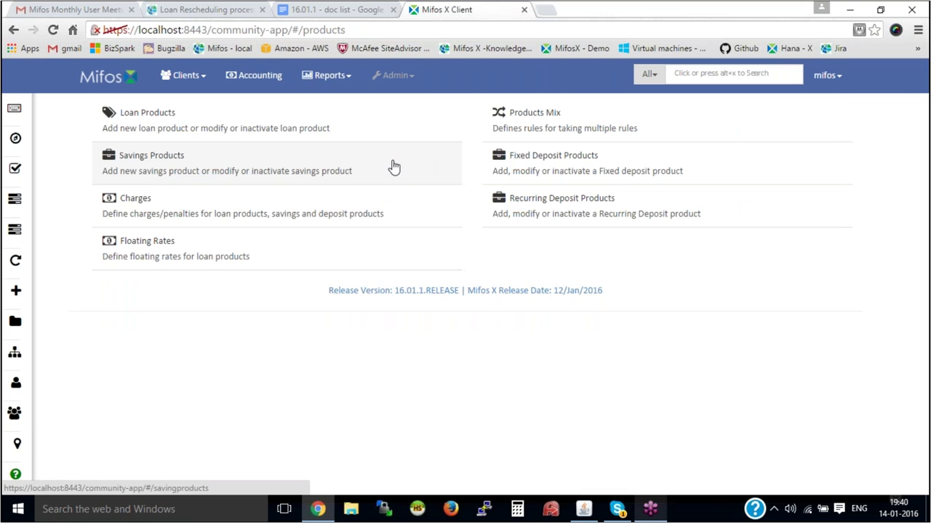
{"action": "left_click", "coordinate": [168, 130]}
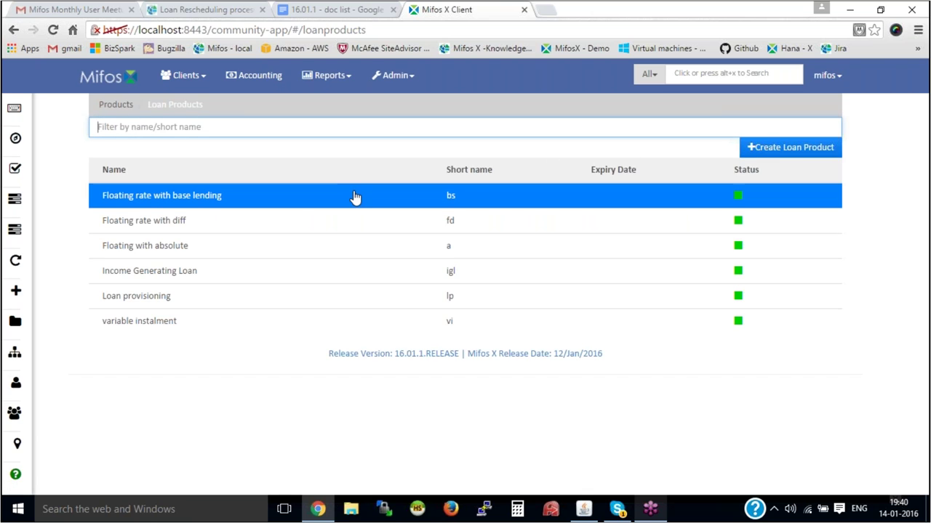
{"action": "left_click", "coordinate": [780, 155]}
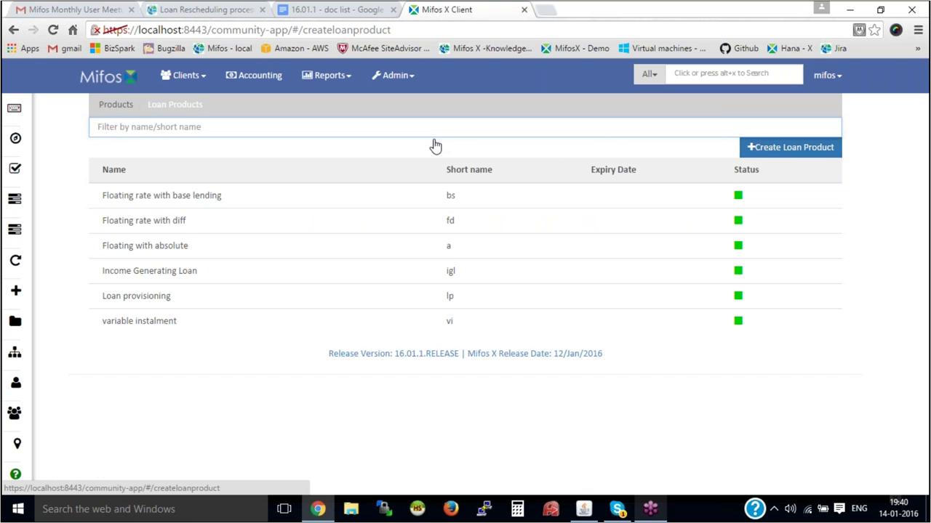
Name the product 'Floating rate pr', short name 'frd', with 0 decimal places and instalment multiple 1.
{"action": "left_click", "coordinate": [305, 197]}
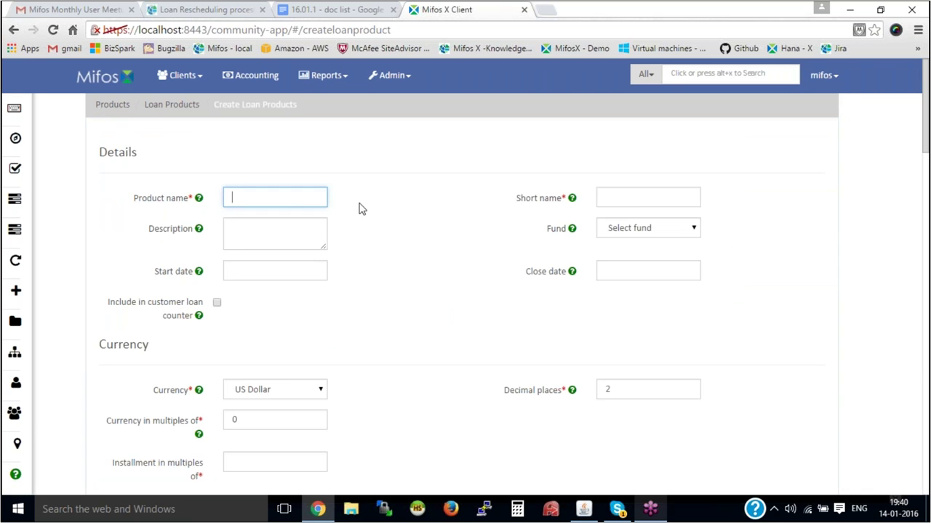
{"action": "type", "text": "Floatin"}
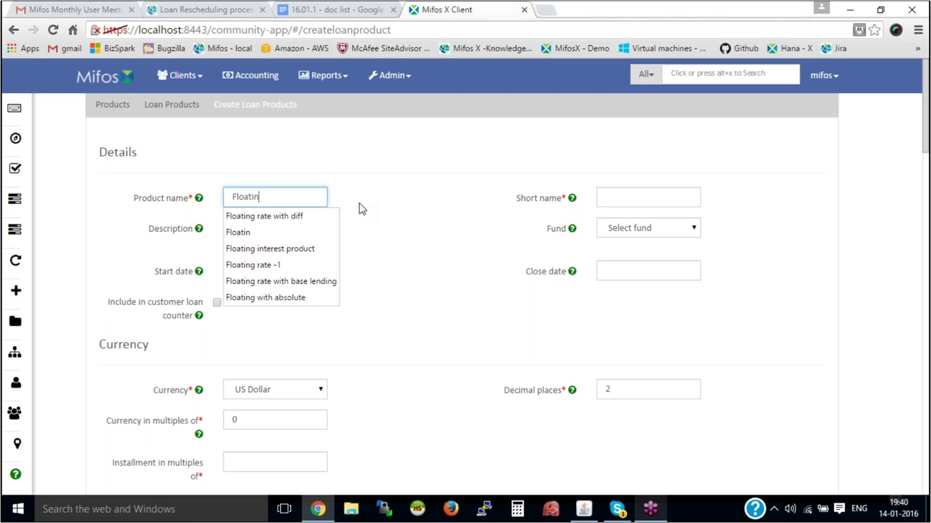
{"action": "type", "text": "g rate prod"}
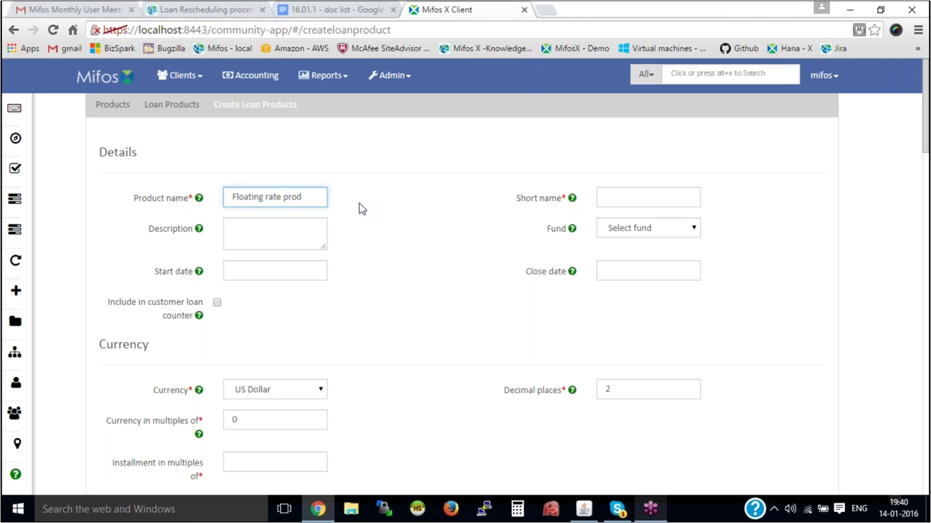
{"action": "left_click", "coordinate": [648, 207]}
{"action": "type", "text": "frd"}
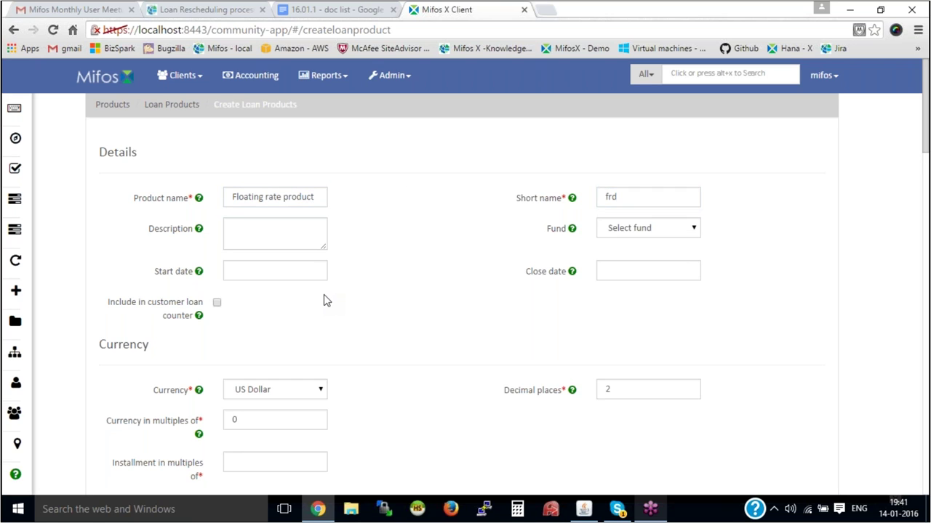
{"action": "scroll", "coordinate": [324, 299], "scroll_direction": "down", "scroll_amount": 2}
{"action": "left_click", "coordinate": [625, 255]}
{"action": "key", "text": "BackSpace"}
{"action": "type", "text": "0"}
{"action": "left_click", "coordinate": [261, 335]}
{"action": "type", "text": "1"}
{"action": "left_click", "coordinate": [432, 327]}
Set the default principal to 10000 and the number of repayments to 10.
{"action": "scroll", "coordinate": [432, 327], "scroll_direction": "down", "scroll_amount": 2}
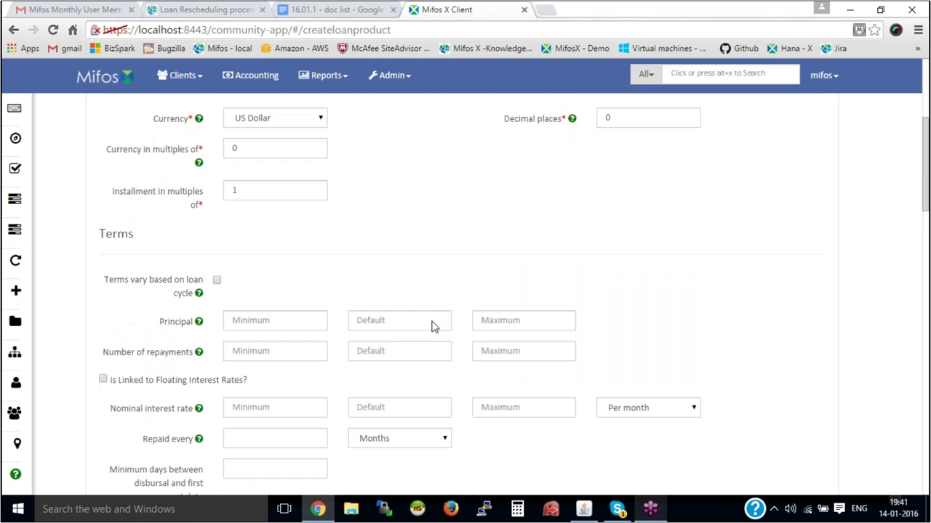
{"action": "scroll", "coordinate": [431, 327], "scroll_direction": "down", "scroll_amount": 1}
{"action": "left_click", "coordinate": [383, 255]}
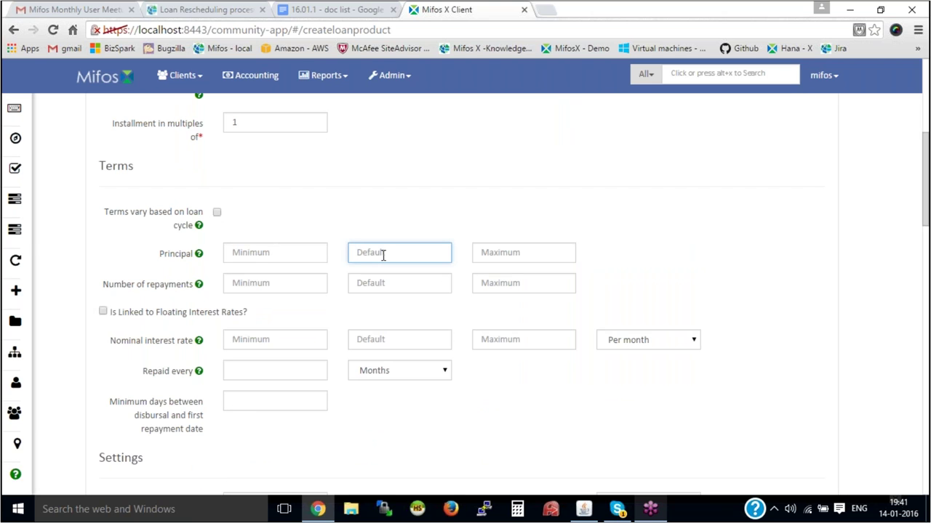
{"action": "type", "text": "100000"}
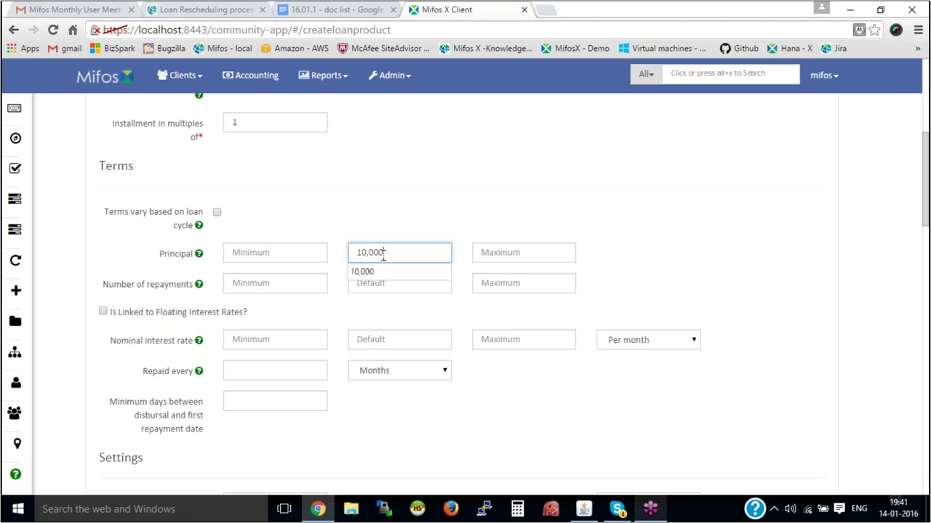
{"action": "left_click", "coordinate": [389, 283]}
{"action": "type", "text": "10"}
{"action": "left_click", "coordinate": [303, 321]}
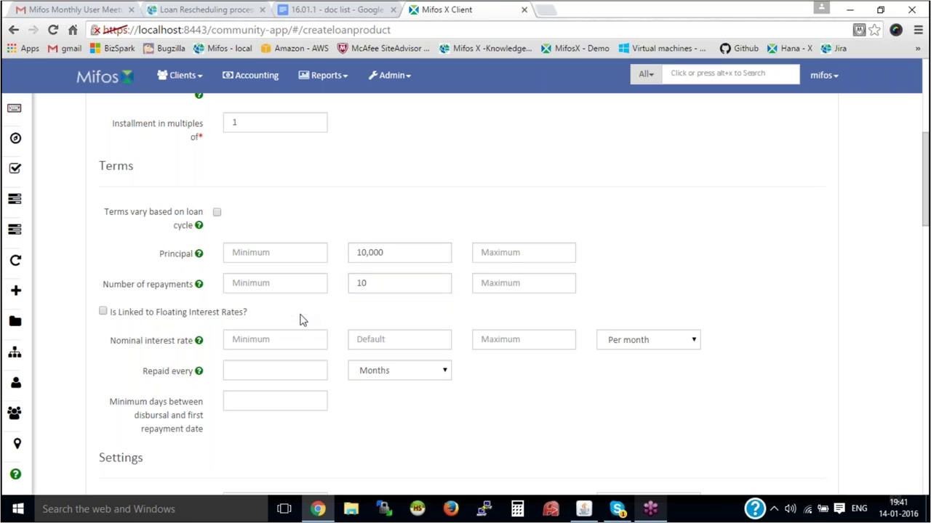
{"action": "left_click_drag", "start_coordinate": [113, 312], "coordinate": [264, 316]}
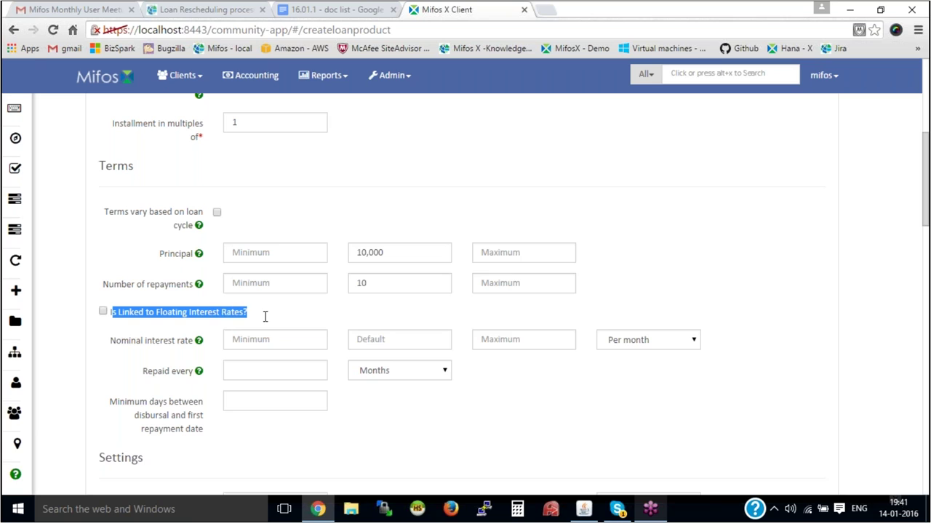
{"action": "left_click", "coordinate": [304, 313]}
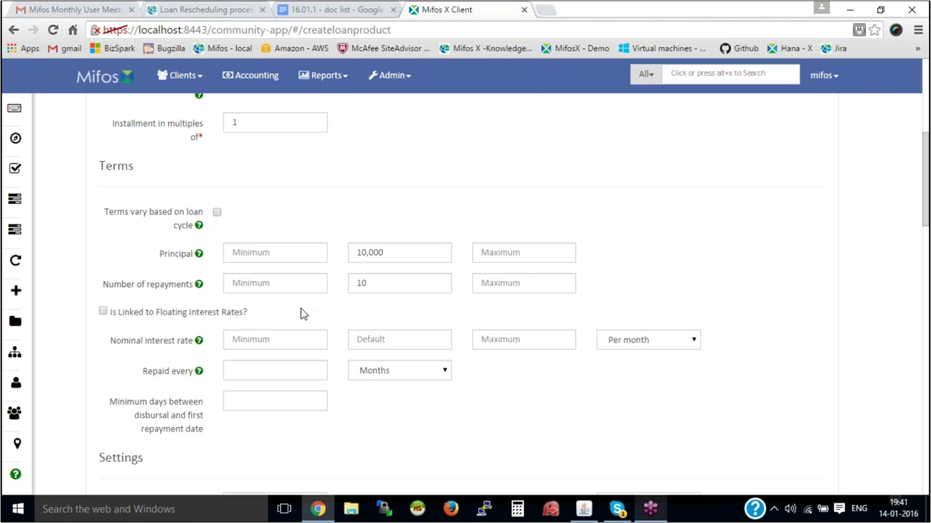
Link the product to Floating rate -1 with differential rate 2 and floating calculation allowed.
{"action": "left_click", "coordinate": [103, 313]}
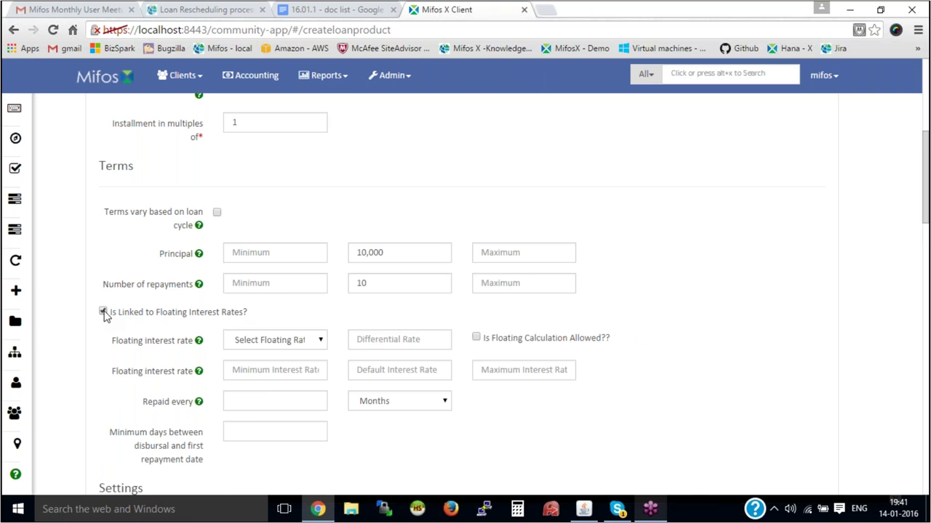
{"action": "scroll", "coordinate": [248, 340], "scroll_direction": "down", "scroll_amount": 1}
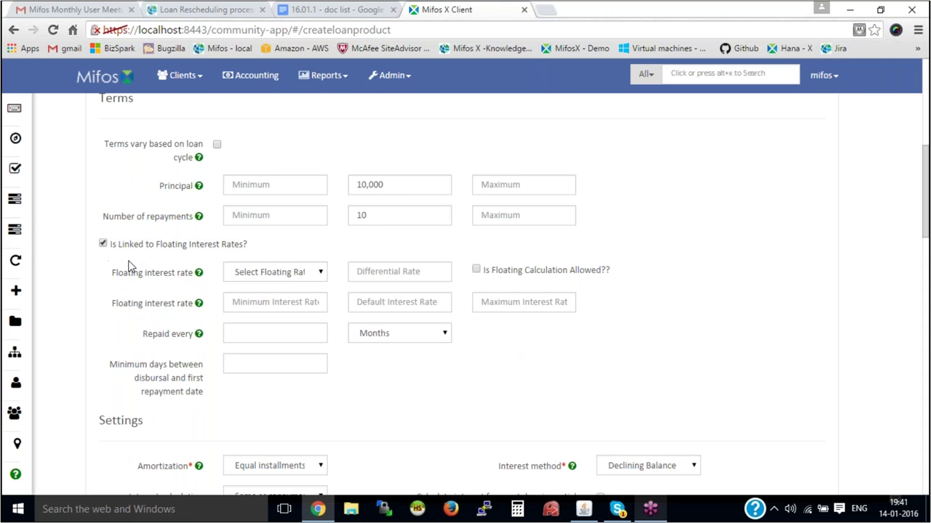
{"action": "left_click", "coordinate": [306, 280]}
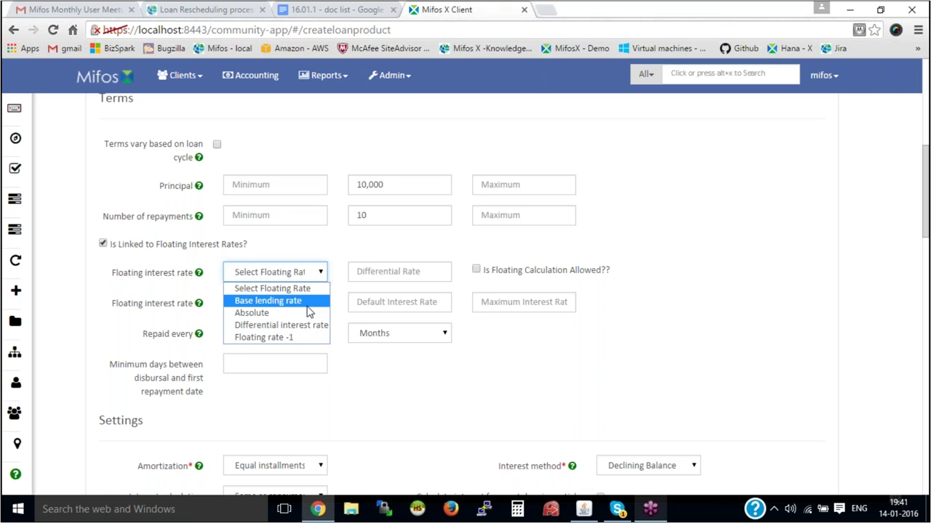
{"action": "left_click", "coordinate": [283, 340]}
{"action": "left_click", "coordinate": [403, 273]}
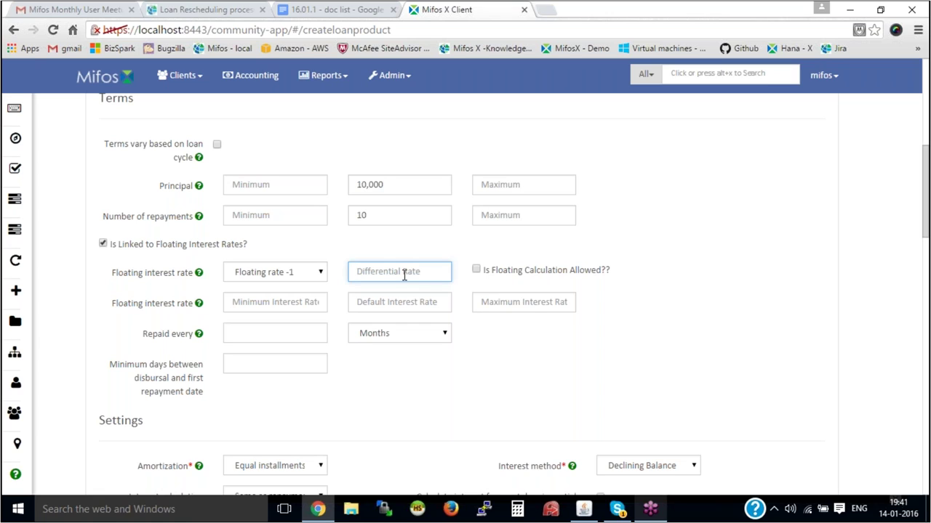
{"action": "type", "text": "2"}
{"action": "left_click", "coordinate": [468, 252]}
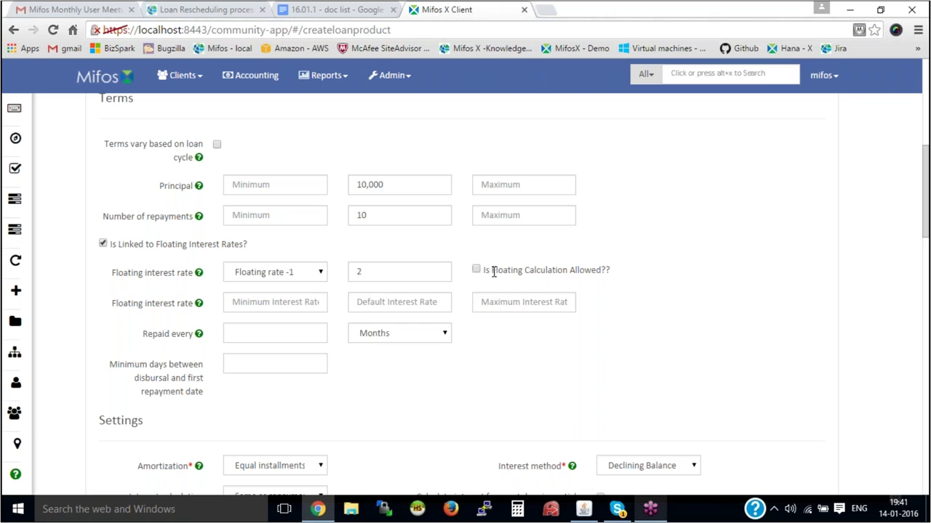
{"action": "left_click", "coordinate": [476, 270]}
{"action": "left_click_drag", "start_coordinate": [491, 271], "coordinate": [603, 271]}
{"action": "left_click", "coordinate": [601, 297]}
Set floating interest rates to min 1, default 1, max 10, repaid every 1.
{"action": "left_click", "coordinate": [269, 301]}
{"action": "scroll", "coordinate": [367, 322], "scroll_direction": "down", "scroll_amount": 1}
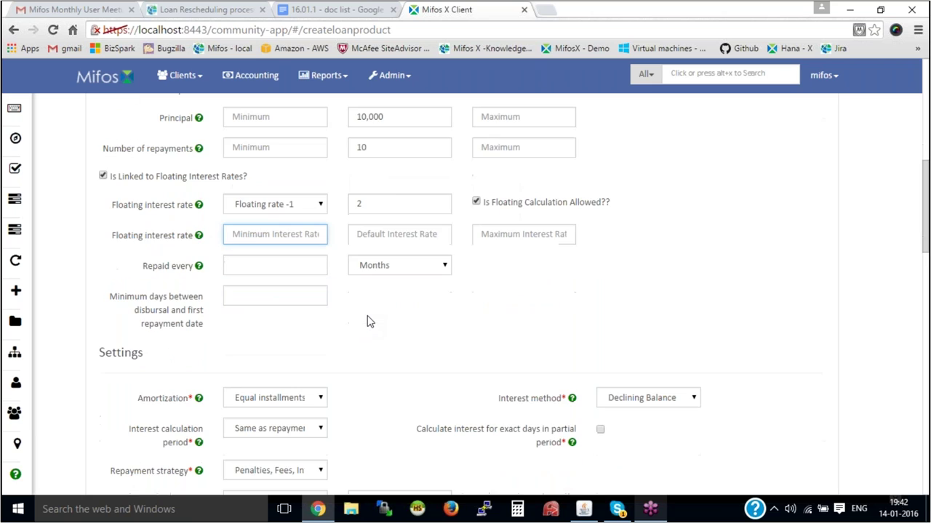
{"action": "type", "text": "1"}
{"action": "left_click", "coordinate": [388, 238]}
{"action": "type", "text": "1"}
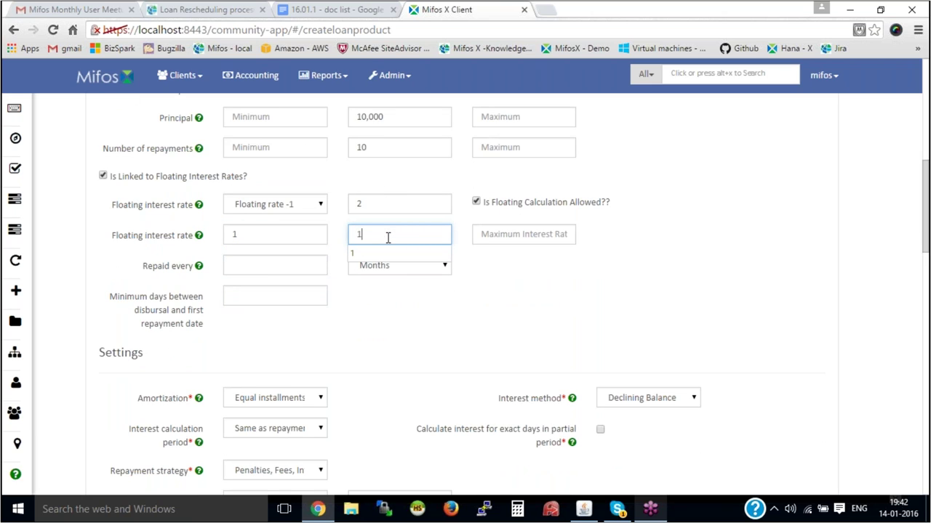
{"action": "left_click", "coordinate": [495, 235]}
{"action": "type", "text": "10"}
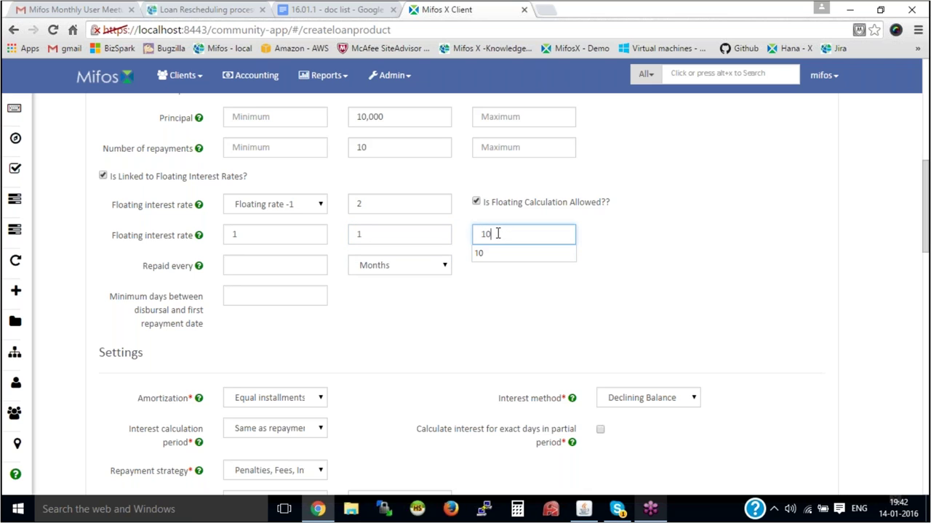
{"action": "left_click", "coordinate": [407, 322]}
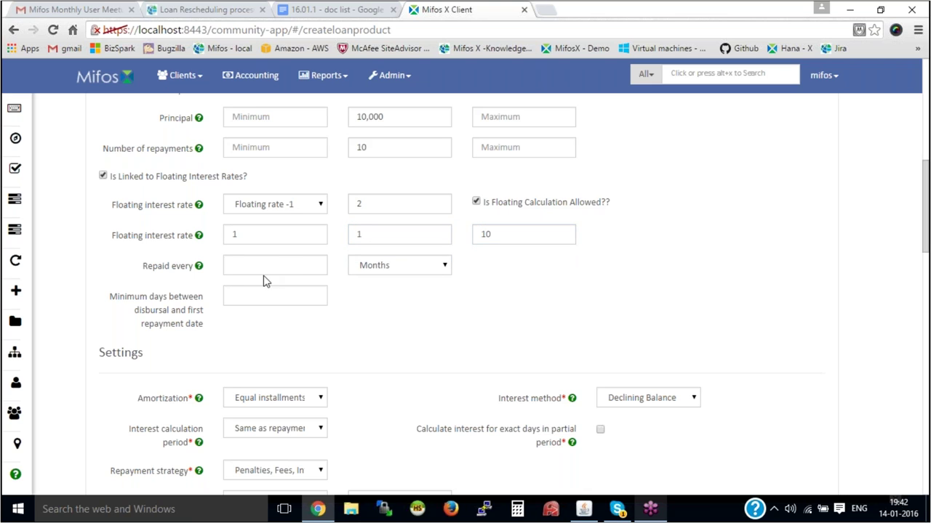
{"action": "left_click", "coordinate": [280, 264]}
{"action": "type", "text": "1"}
{"action": "left_click", "coordinate": [435, 303]}
Enable 'Calculate interest for exact days in partial period'.
{"action": "scroll", "coordinate": [359, 288], "scroll_direction": "down", "scroll_amount": 1}
{"action": "scroll", "coordinate": [313, 269], "scroll_direction": "down", "scroll_amount": 1}
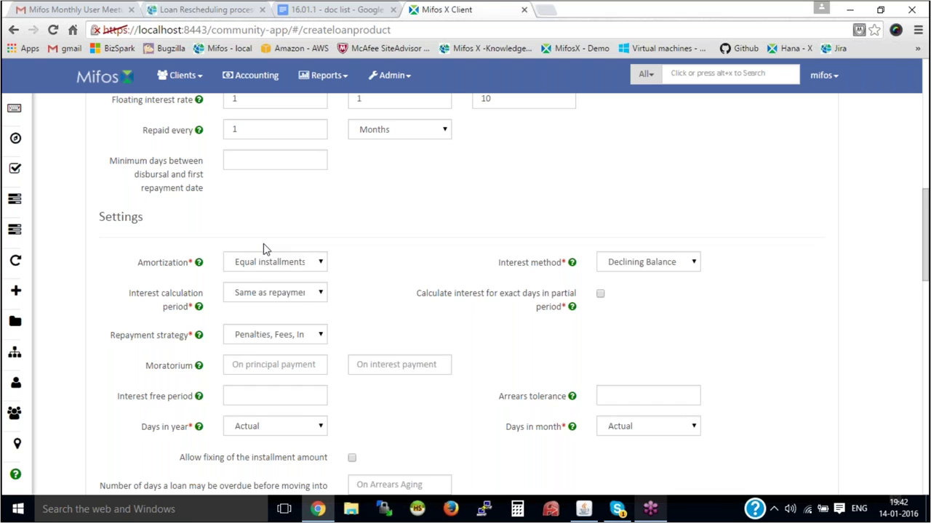
{"action": "scroll", "coordinate": [264, 249], "scroll_direction": "down", "scroll_amount": 1}
{"action": "scroll", "coordinate": [376, 229], "scroll_direction": "down", "scroll_amount": 1}
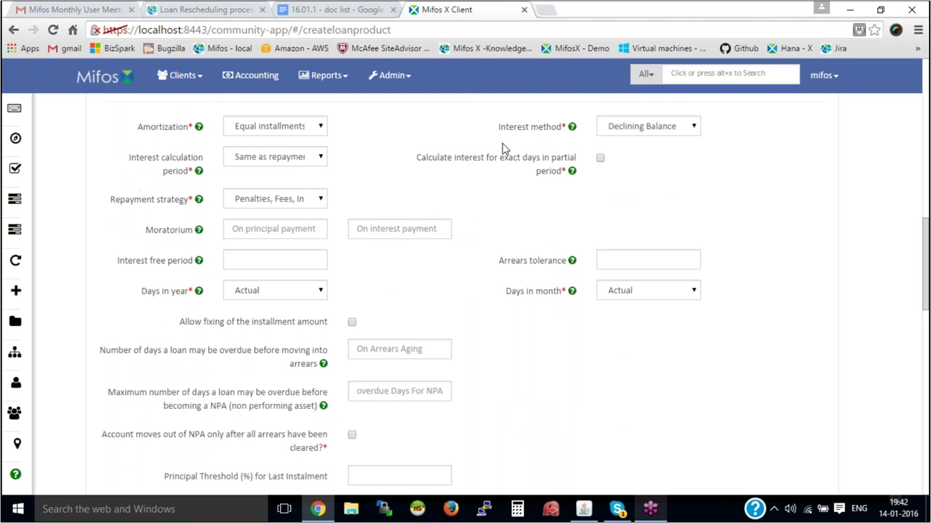
{"action": "left_click_drag", "start_coordinate": [421, 162], "coordinate": [566, 158]}
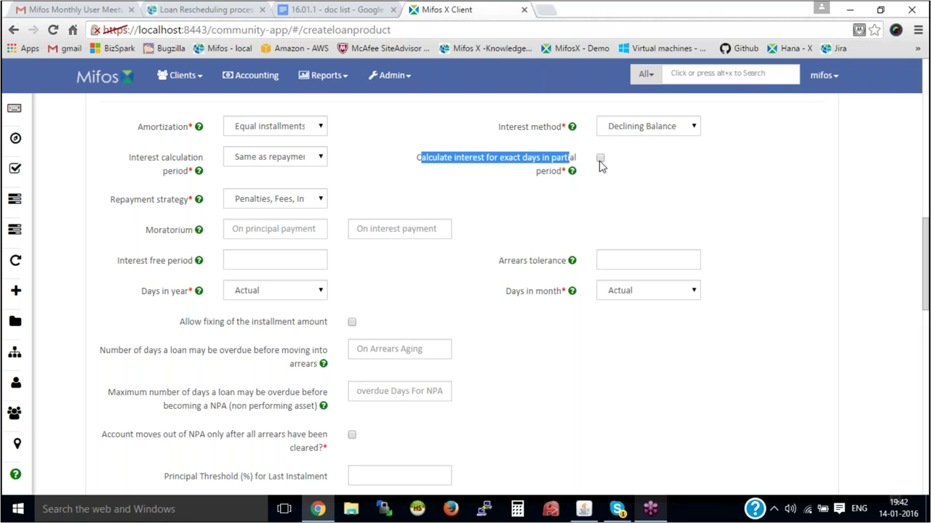
{"action": "left_click", "coordinate": [619, 205]}
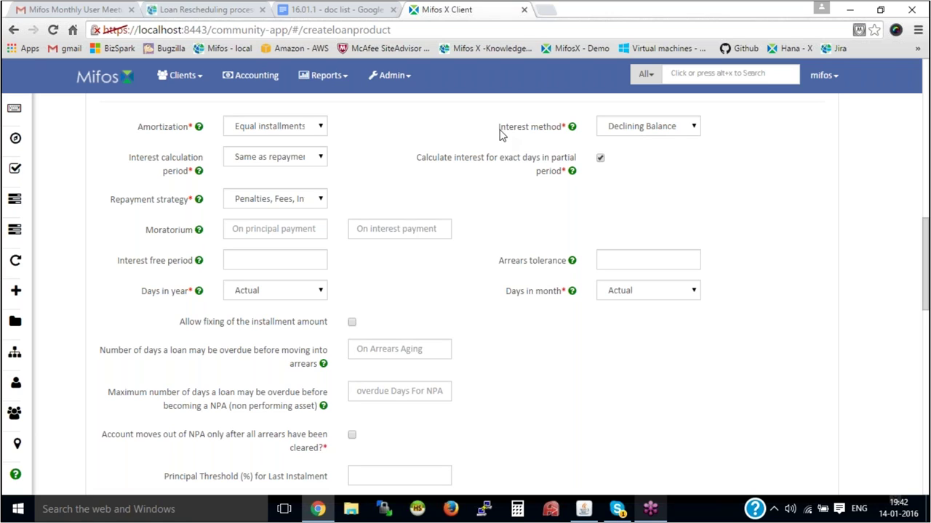
{"action": "left_click_drag", "start_coordinate": [499, 133], "coordinate": [562, 134]}
{"action": "left_click", "coordinate": [637, 174]}
{"action": "scroll", "coordinate": [406, 258], "scroll_direction": "down", "scroll_amount": 4}
Turn on interest recalculation with outstanding principal recalculated 'Same as repayment period'.
{"action": "scroll", "coordinate": [185, 214], "scroll_direction": "down", "scroll_amount": 1}
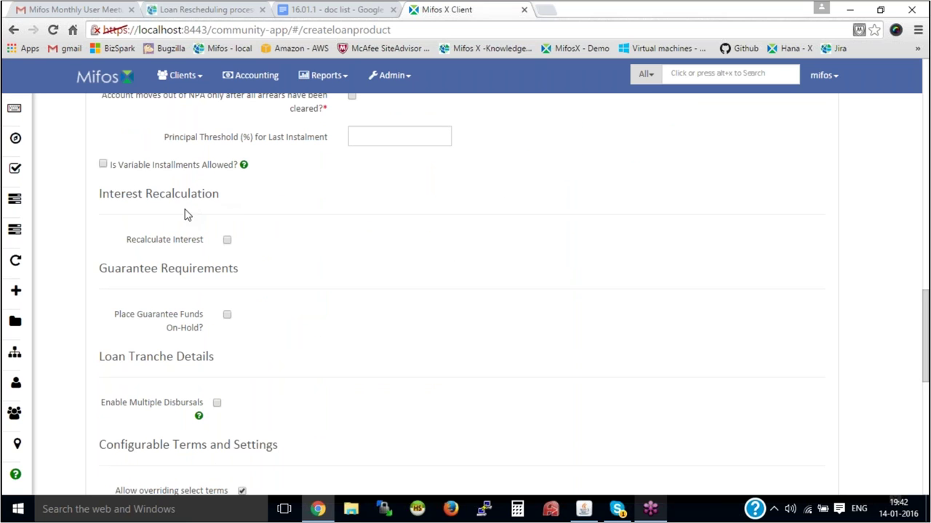
{"action": "left_click", "coordinate": [227, 241]}
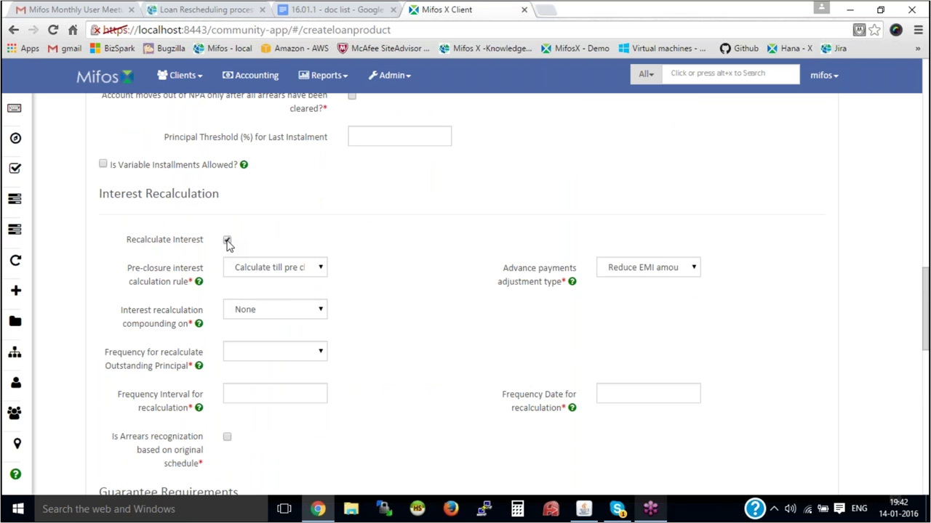
{"action": "scroll", "coordinate": [299, 265], "scroll_direction": "down", "scroll_amount": 1}
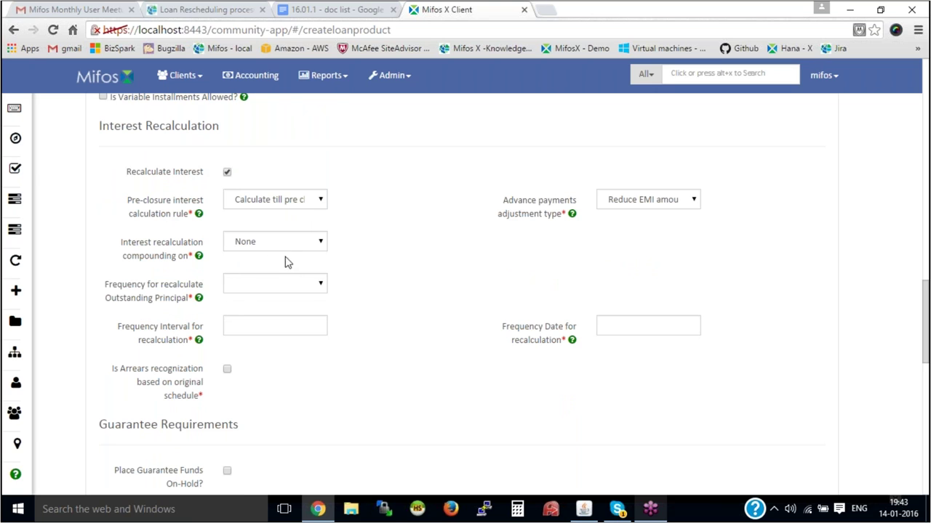
{"action": "left_click", "coordinate": [282, 282]}
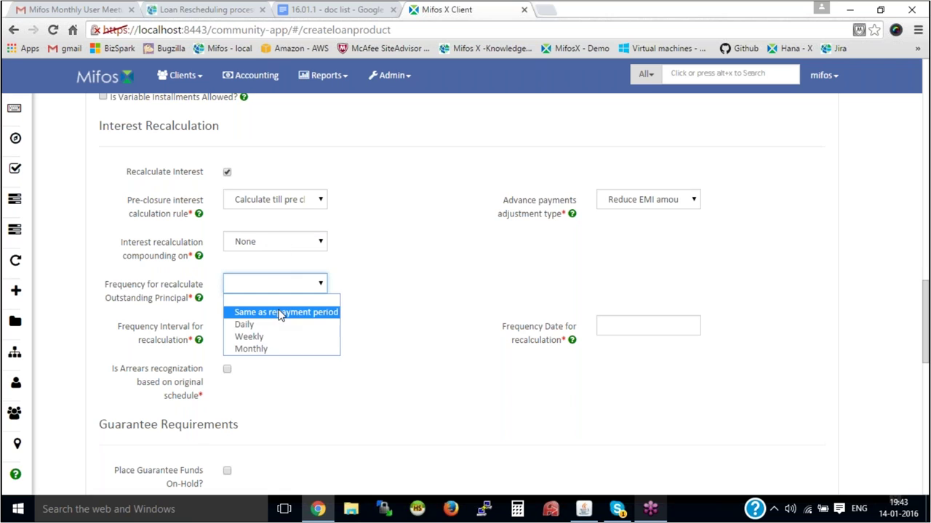
{"action": "left_click", "coordinate": [280, 313]}
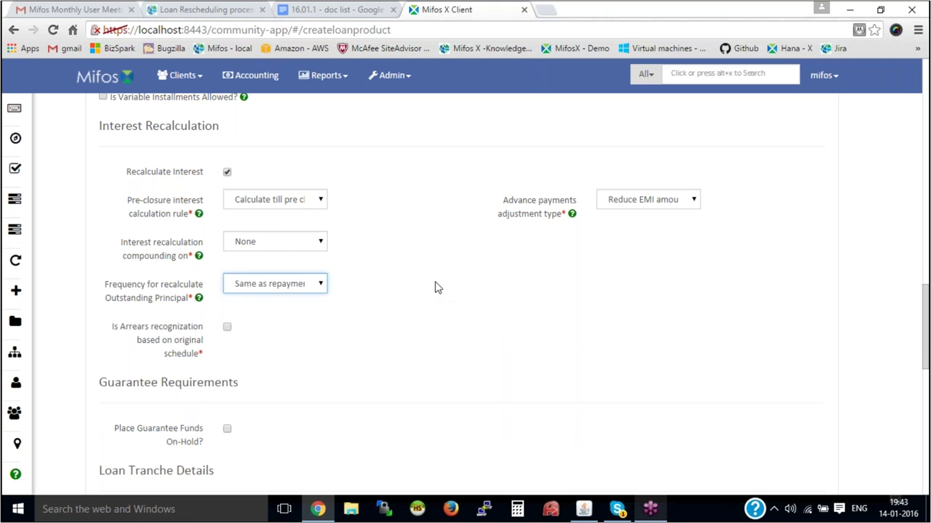
{"action": "scroll", "coordinate": [435, 288], "scroll_direction": "down", "scroll_amount": 2}
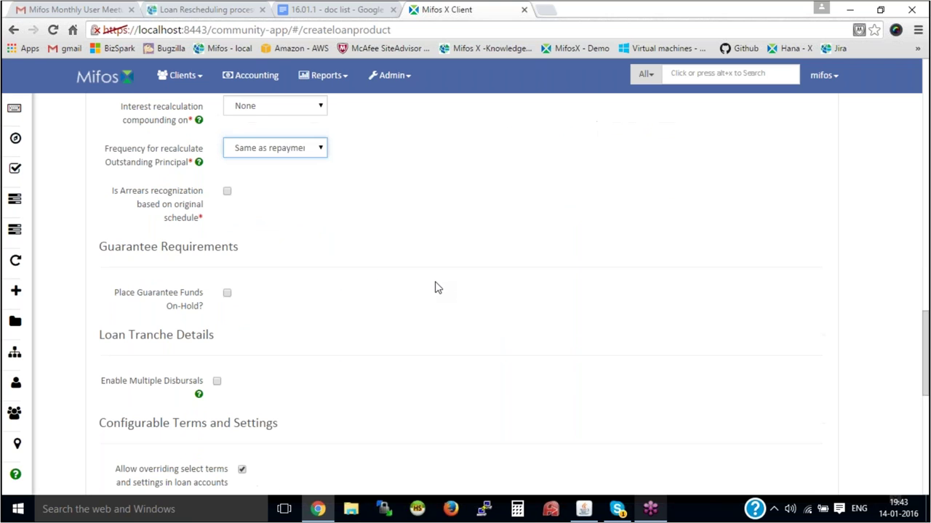
{"action": "scroll", "coordinate": [311, 278], "scroll_direction": "down", "scroll_amount": 8}
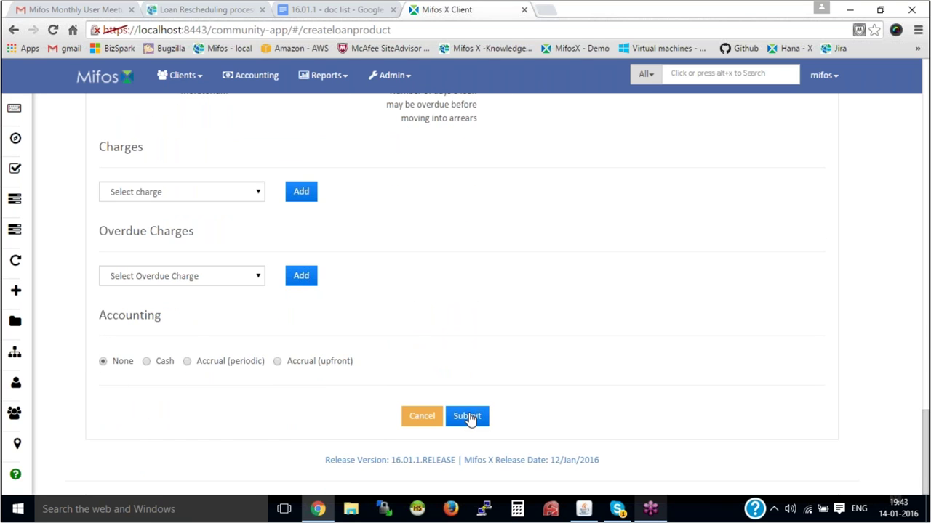
Keep accounting set to None after previewing Cash, and submit the loan product.
{"action": "left_click_drag", "start_coordinate": [96, 321], "coordinate": [167, 317]}
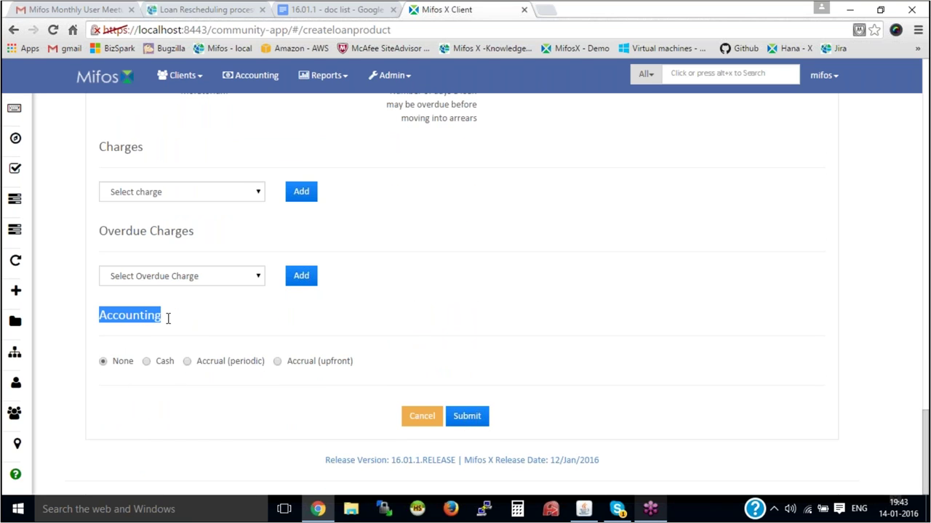
{"action": "left_click", "coordinate": [147, 362]}
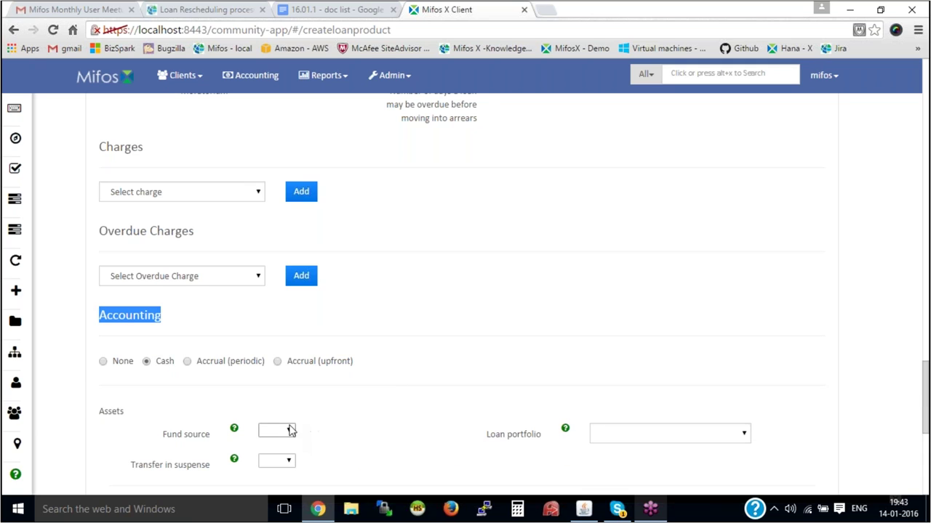
{"action": "left_click", "coordinate": [104, 361]}
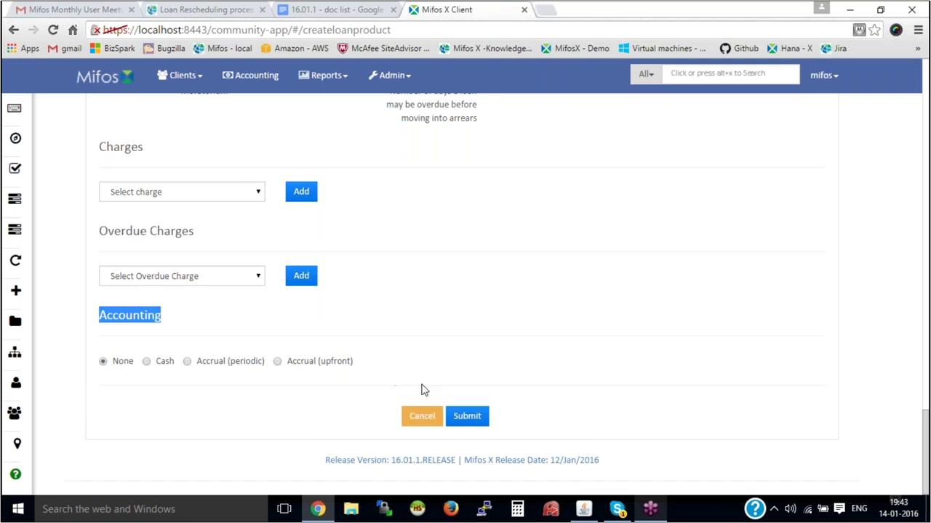
{"action": "left_click", "coordinate": [466, 420]}
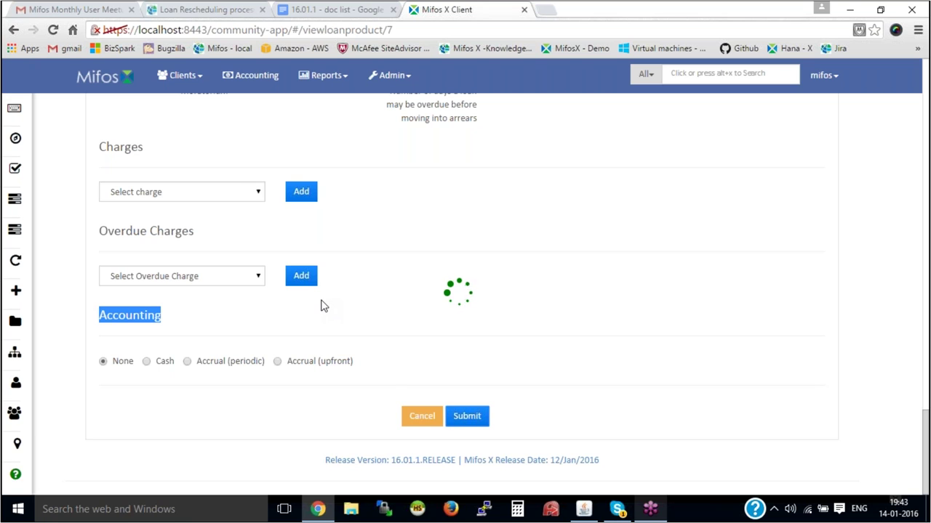
{"action": "scroll", "coordinate": [305, 222], "scroll_direction": "up", "scroll_amount": 7}
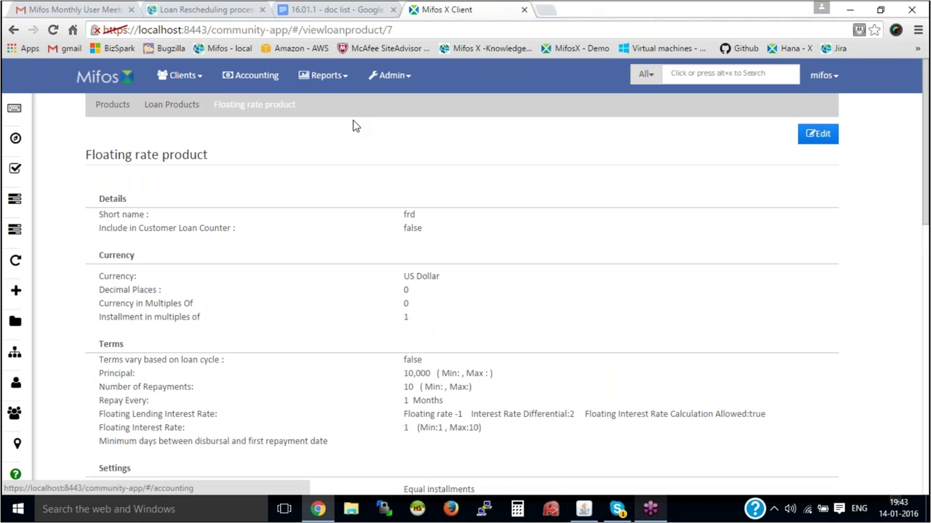
Open the client's profile and start a new loan using the Floating rate with base lending product.
{"action": "left_click", "coordinate": [191, 77]}
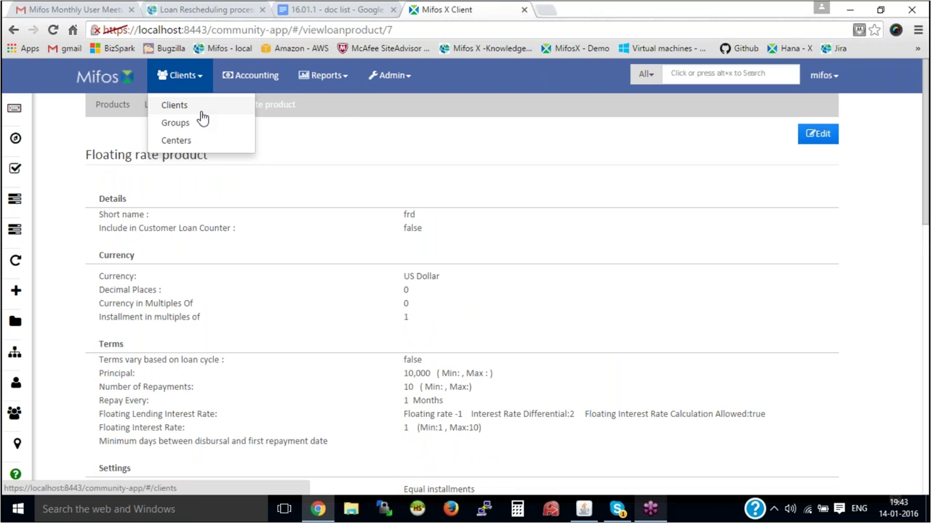
{"action": "left_click", "coordinate": [210, 108]}
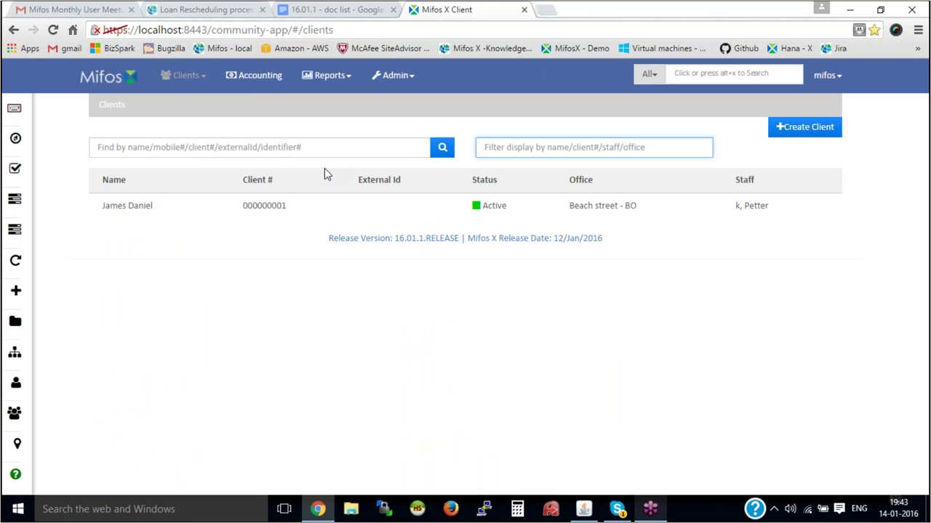
{"action": "left_click", "coordinate": [265, 208]}
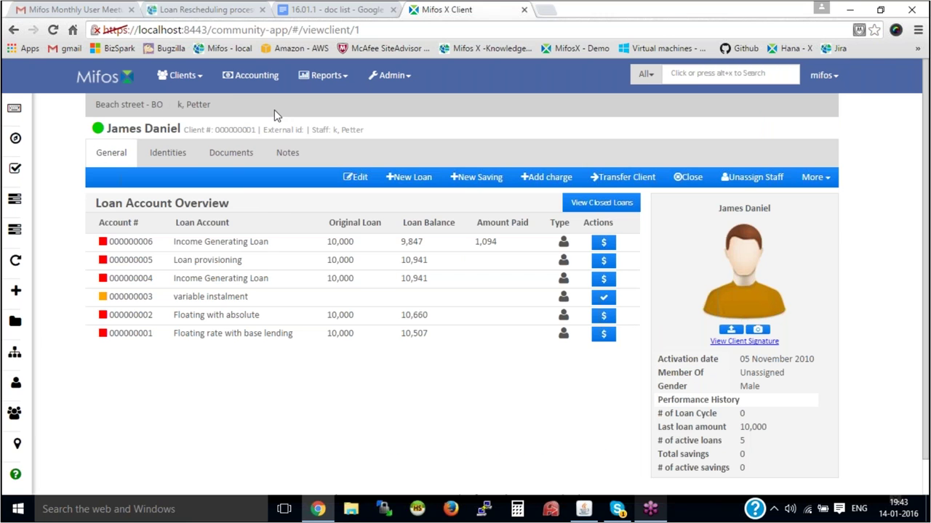
{"action": "left_click", "coordinate": [419, 183]}
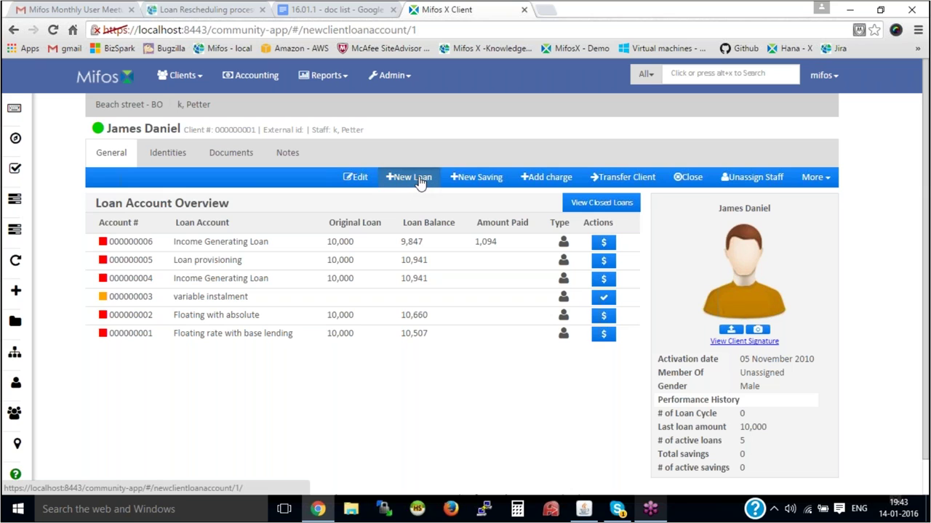
{"action": "left_click", "coordinate": [288, 141]}
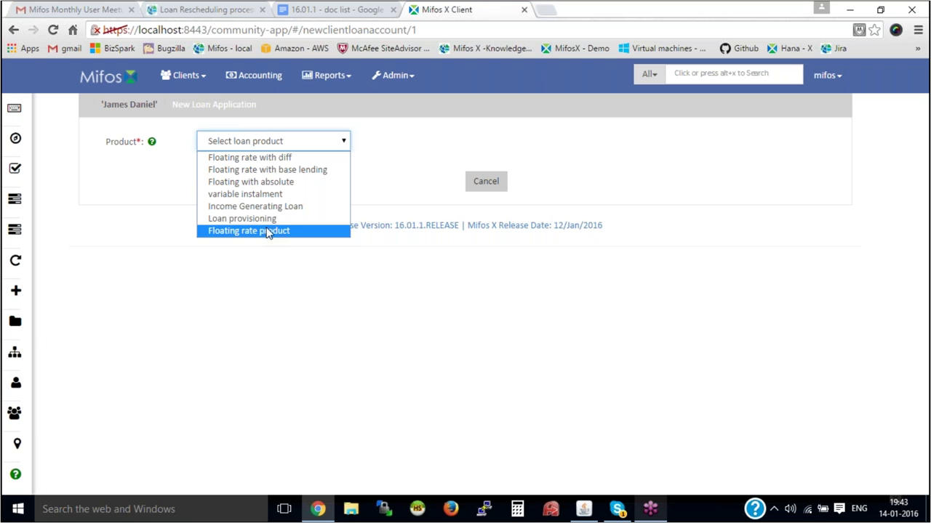
{"action": "left_click", "coordinate": [309, 176]}
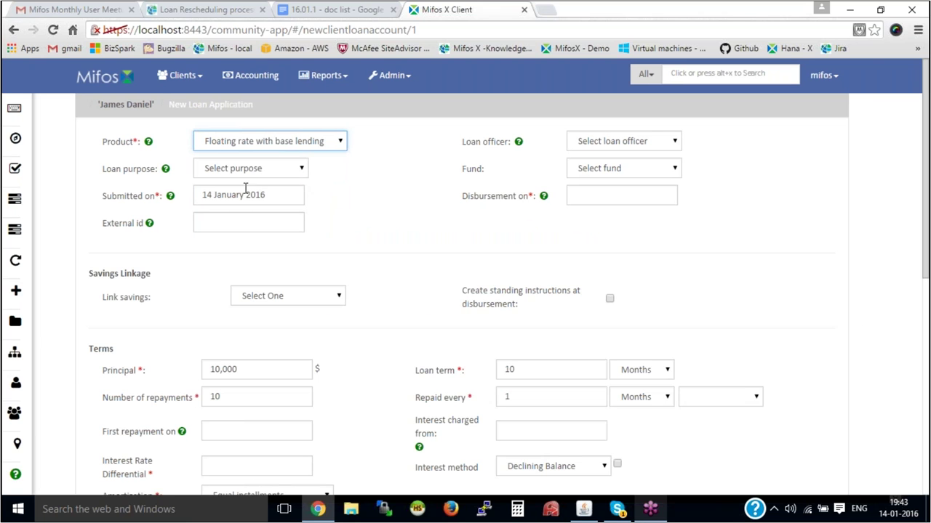
Pick the submission date and set the disbursement date to 14 January 2016.
{"action": "left_click", "coordinate": [283, 195]}
{"action": "left_click", "coordinate": [470, 259]}
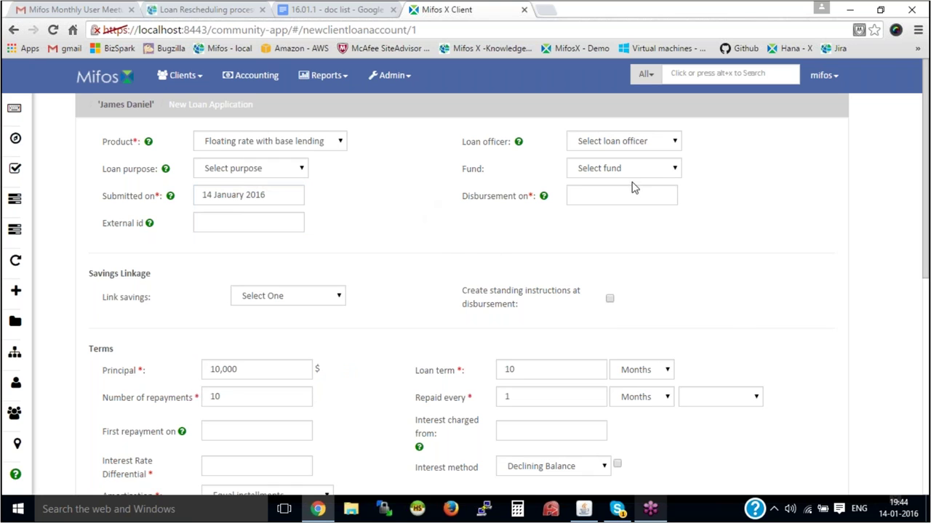
{"action": "left_click", "coordinate": [623, 195]}
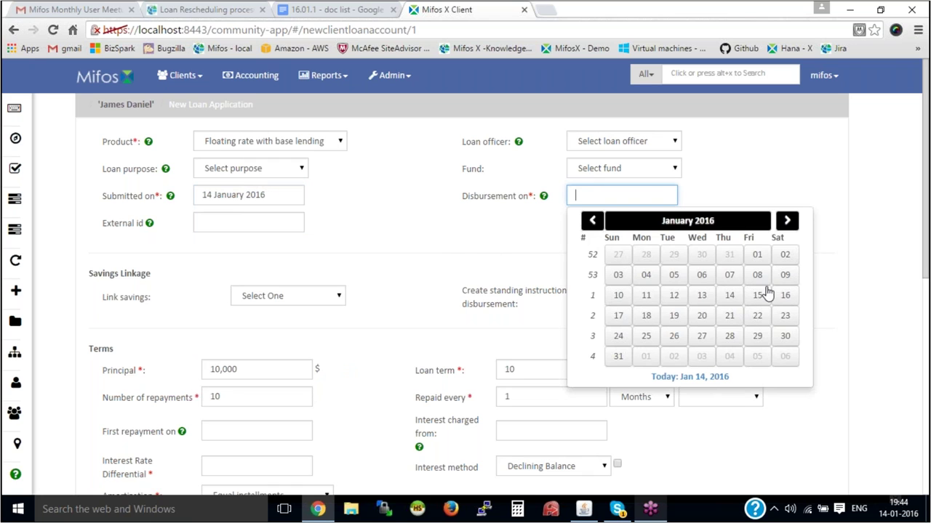
{"action": "left_click", "coordinate": [757, 295]}
{"action": "scroll", "coordinate": [432, 249], "scroll_direction": "down", "scroll_amount": 1}
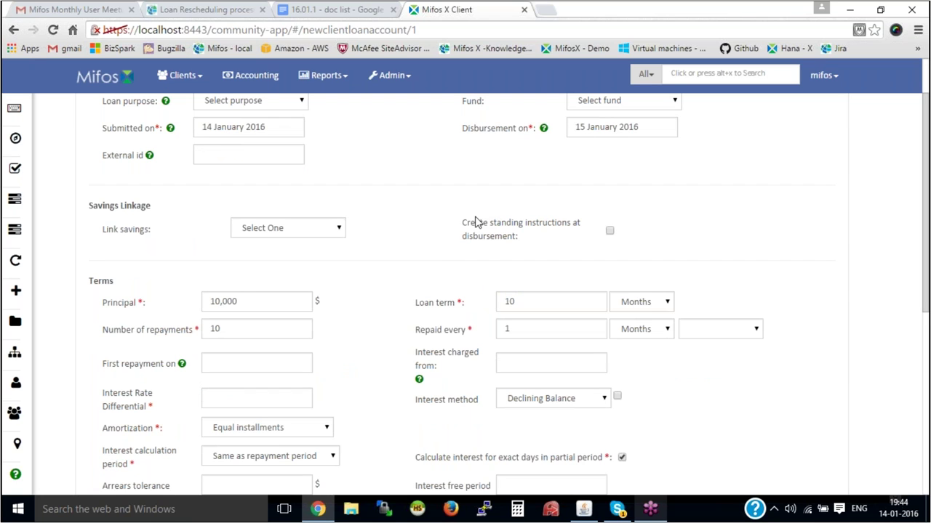
{"action": "scroll", "coordinate": [474, 222], "scroll_direction": "down", "scroll_amount": 2}
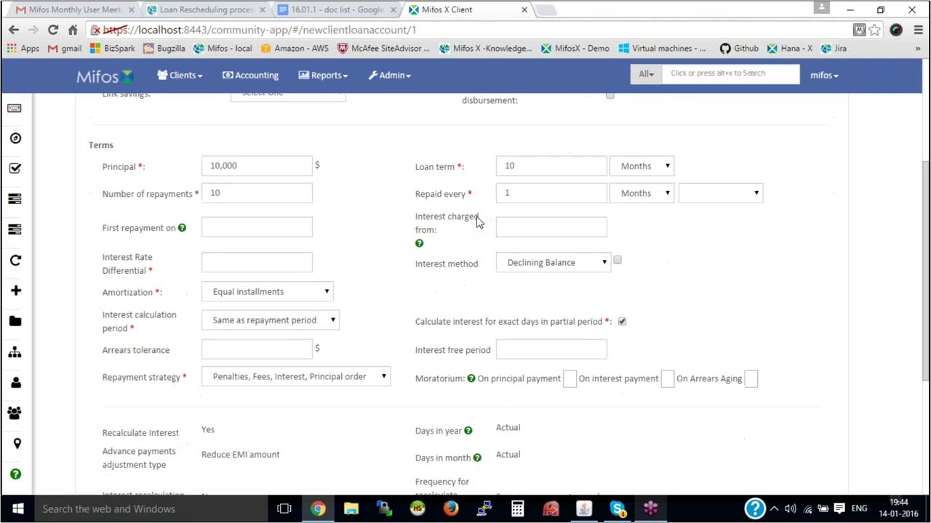
{"action": "scroll", "coordinate": [476, 222], "scroll_direction": "down", "scroll_amount": 3}
{"action": "scroll", "coordinate": [476, 222], "scroll_direction": "up", "scroll_amount": 4}
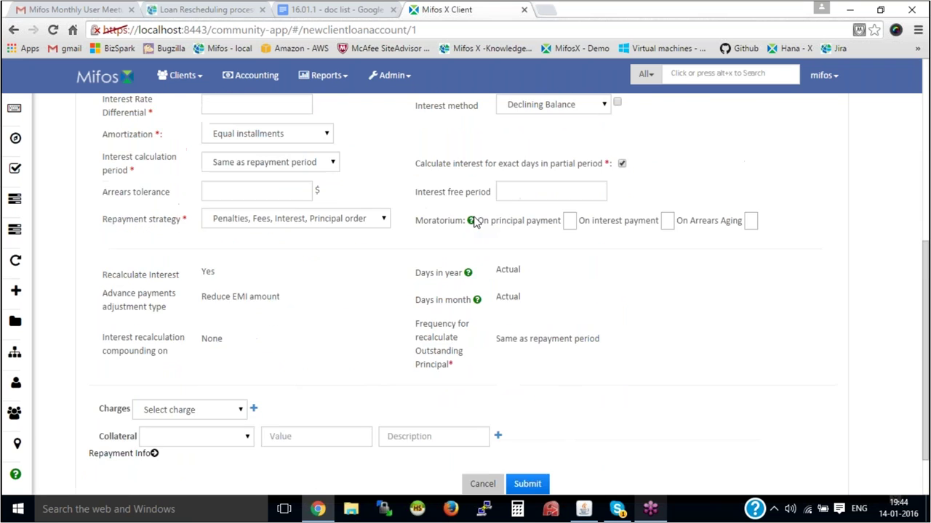
{"action": "scroll", "coordinate": [475, 221], "scroll_direction": "up", "scroll_amount": 1}
{"action": "scroll", "coordinate": [281, 266], "scroll_direction": "down", "scroll_amount": 4}
{"action": "scroll", "coordinate": [663, 123], "scroll_direction": "up", "scroll_amount": 3}
{"action": "scroll", "coordinate": [663, 146], "scroll_direction": "up", "scroll_amount": 1}
{"action": "left_click", "coordinate": [638, 105]}
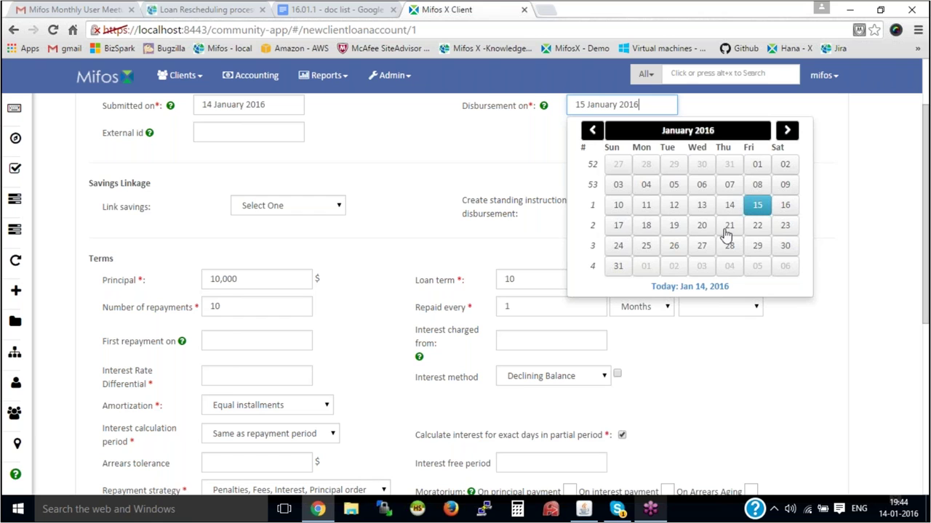
{"action": "left_click", "coordinate": [727, 207]}
{"action": "scroll", "coordinate": [405, 258], "scroll_direction": "down", "scroll_amount": 4}
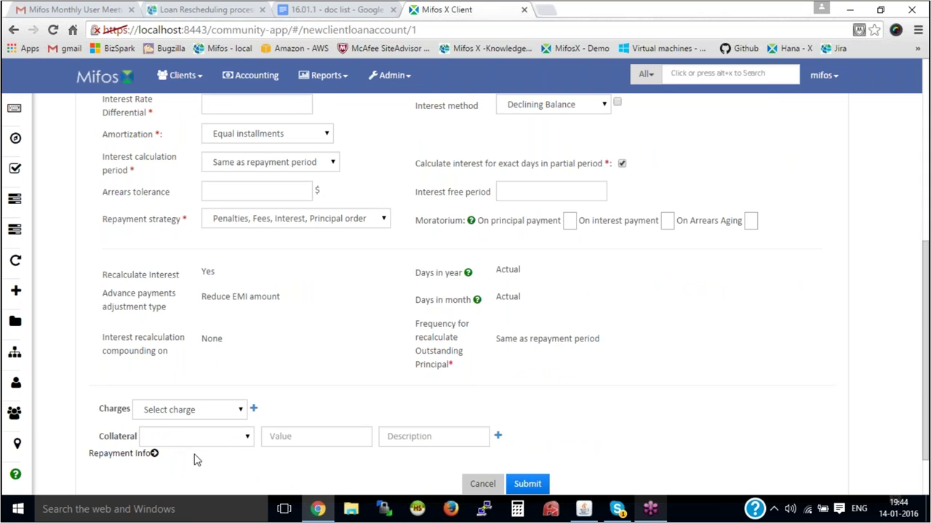
{"action": "scroll", "coordinate": [266, 224], "scroll_direction": "up", "scroll_amount": 2}
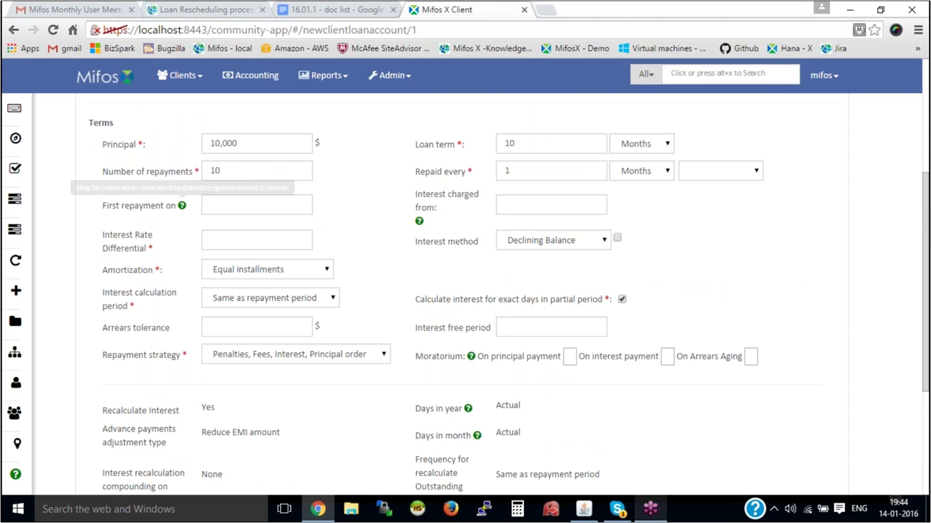
Enter an Interest Rate Differential of 1 and submit the loan application.
{"action": "left_click_drag", "start_coordinate": [103, 235], "coordinate": [149, 239]}
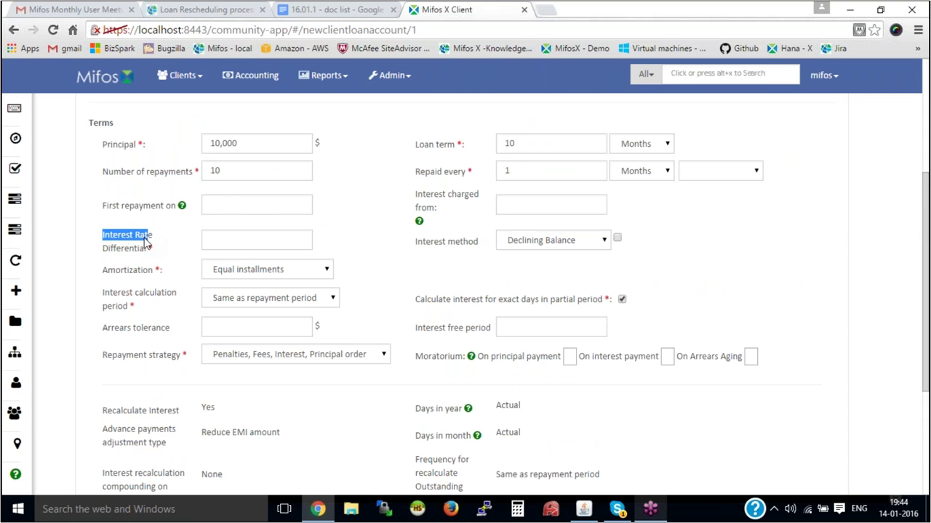
{"action": "double_click", "coordinate": [116, 248]}
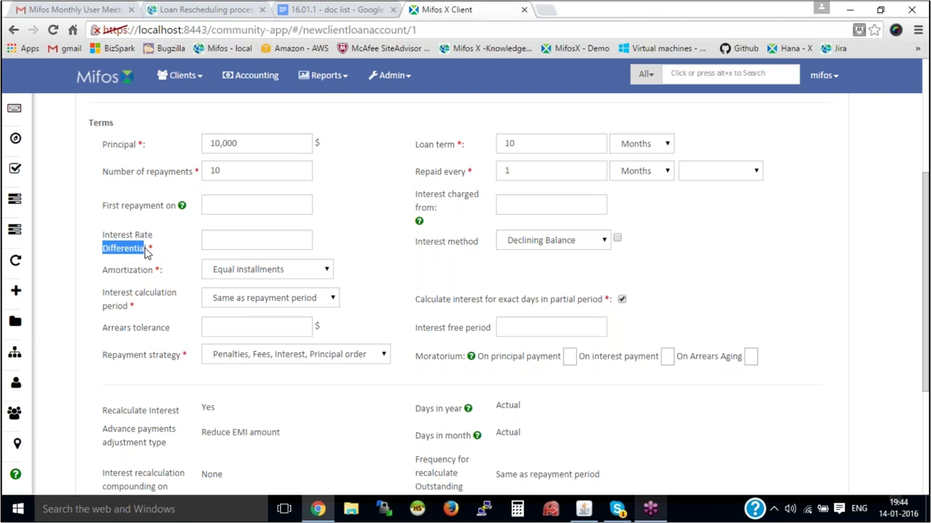
{"action": "left_click", "coordinate": [253, 246]}
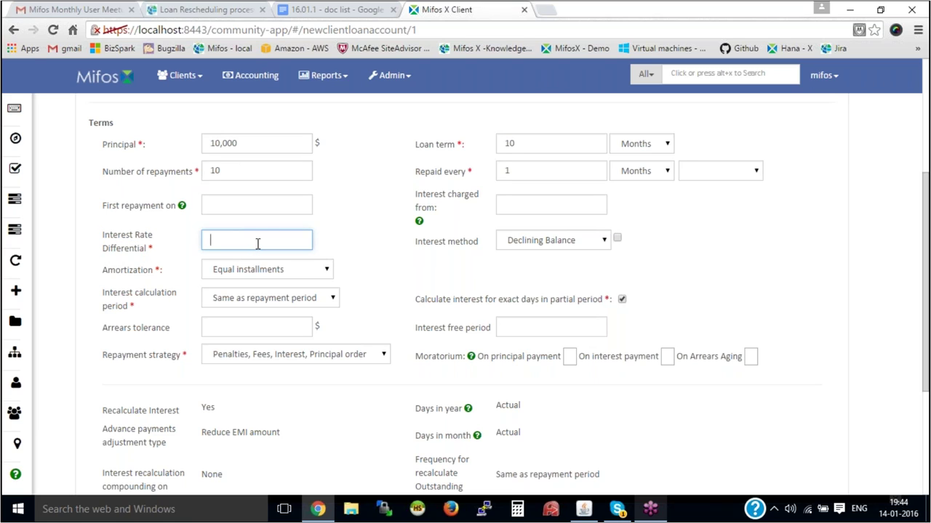
{"action": "type", "text": "1"}
{"action": "left_click", "coordinate": [367, 248]}
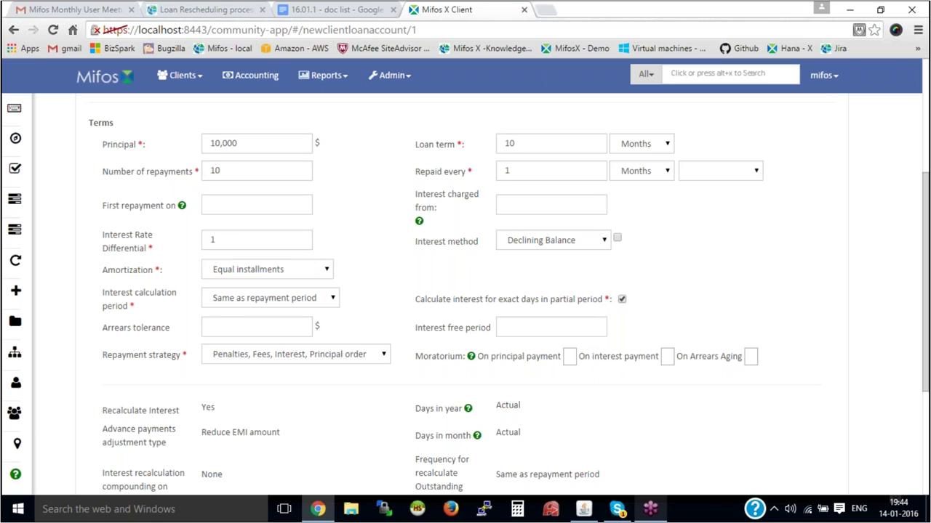
{"action": "left_click", "coordinate": [618, 239]}
{"action": "left_click", "coordinate": [617, 241]}
{"action": "scroll", "coordinate": [352, 363], "scroll_direction": "down", "scroll_amount": 3}
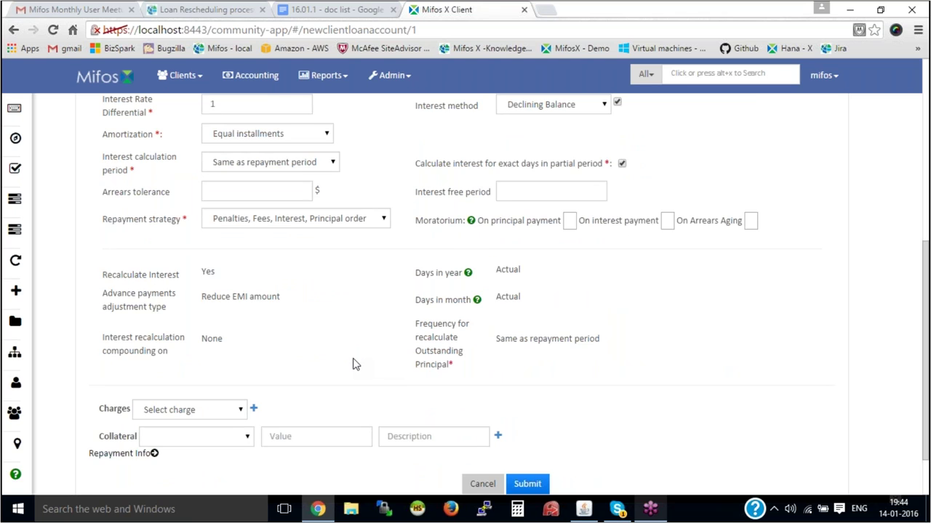
{"action": "left_click", "coordinate": [537, 422]}
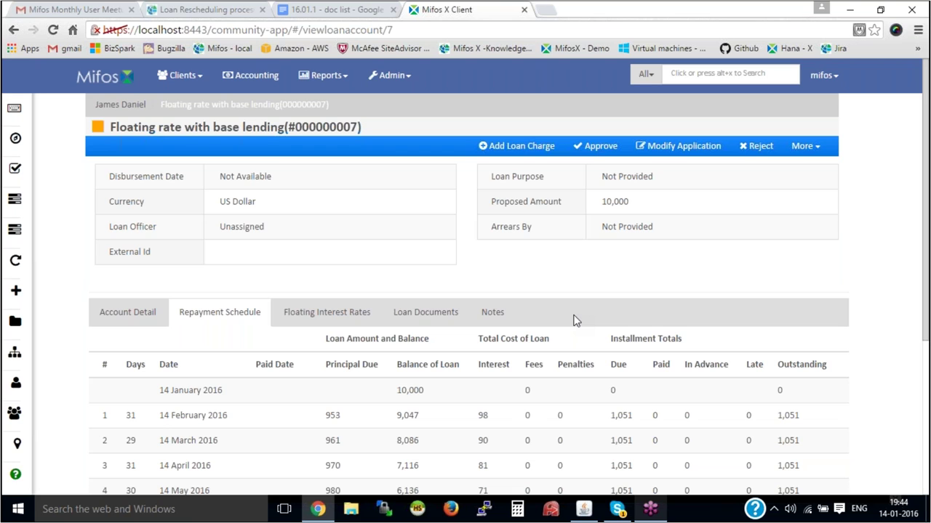
Review the loan's Floating Interest Rates, including the 11 rate from 14 January, and its Repayment Schedule.
{"action": "scroll", "coordinate": [574, 320], "scroll_direction": "down", "scroll_amount": 3}
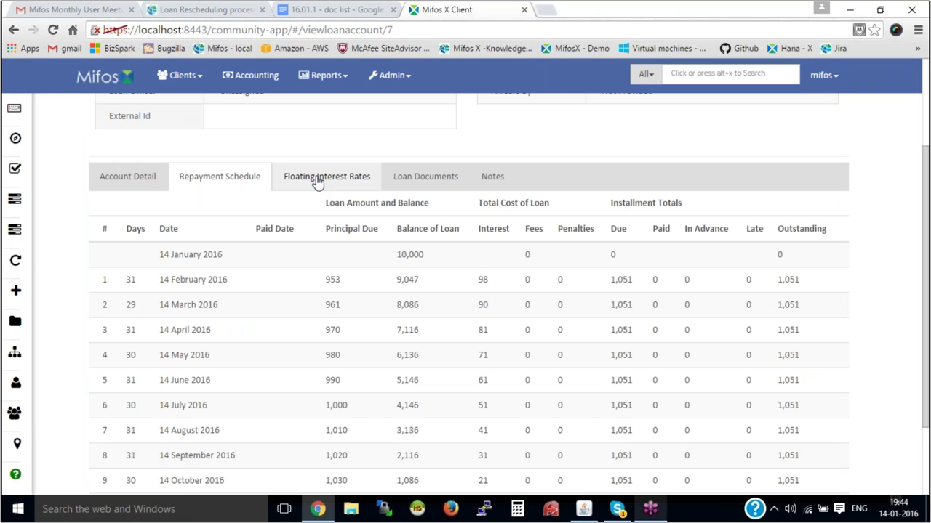
{"action": "left_click", "coordinate": [317, 179]}
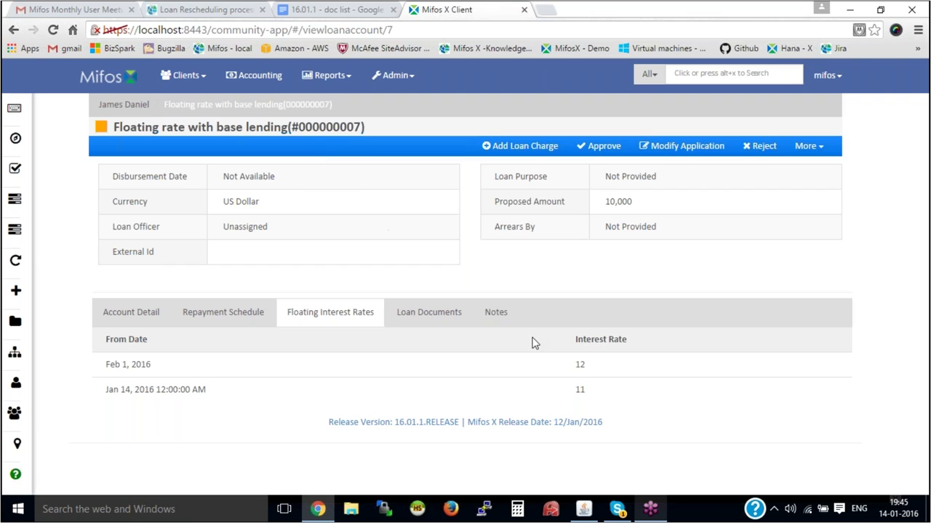
{"action": "left_click_drag", "start_coordinate": [596, 394], "coordinate": [577, 393]}
{"action": "left_click", "coordinate": [613, 400]}
{"action": "left_click", "coordinate": [244, 311]}
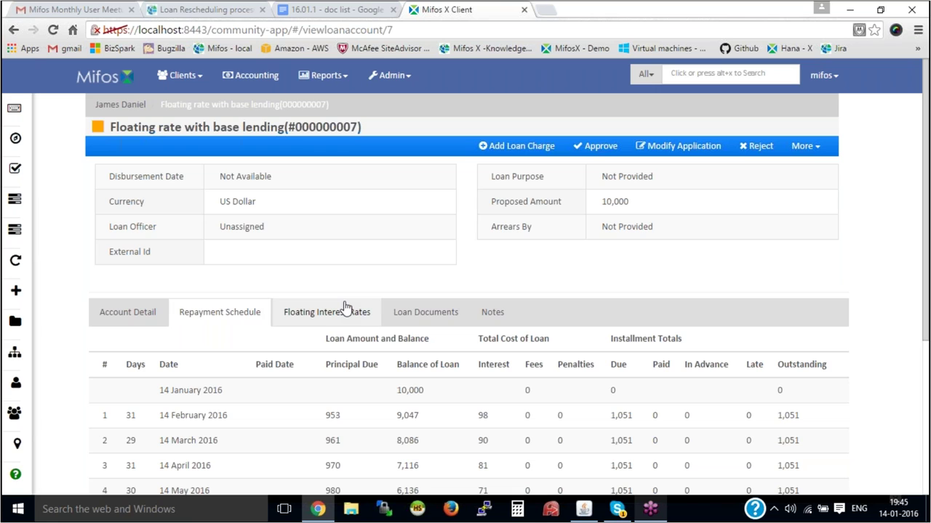
{"action": "scroll", "coordinate": [345, 306], "scroll_direction": "down", "scroll_amount": 1}
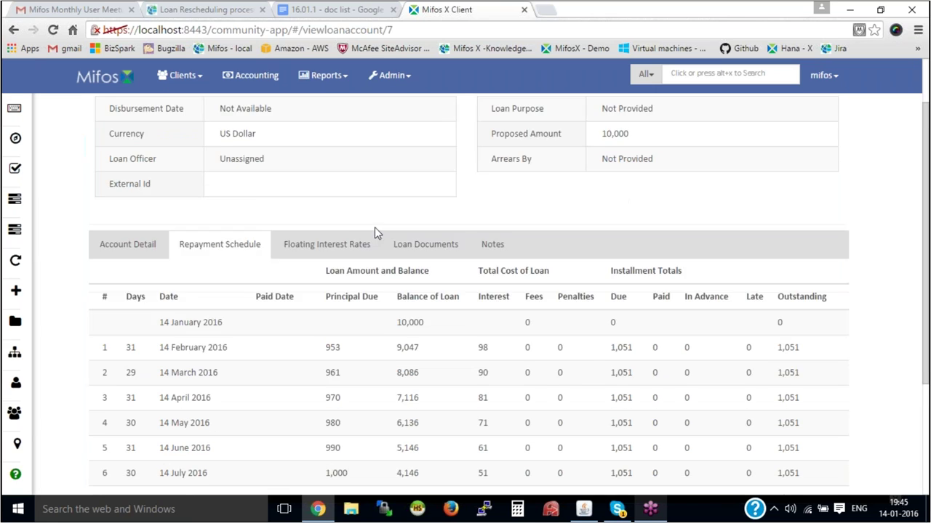
{"action": "scroll", "coordinate": [376, 232], "scroll_direction": "up", "scroll_amount": 1}
Return to the client page, check the user menu, and switch to the Loan Rescheduling wiki page.
{"action": "left_click", "coordinate": [120, 104]}
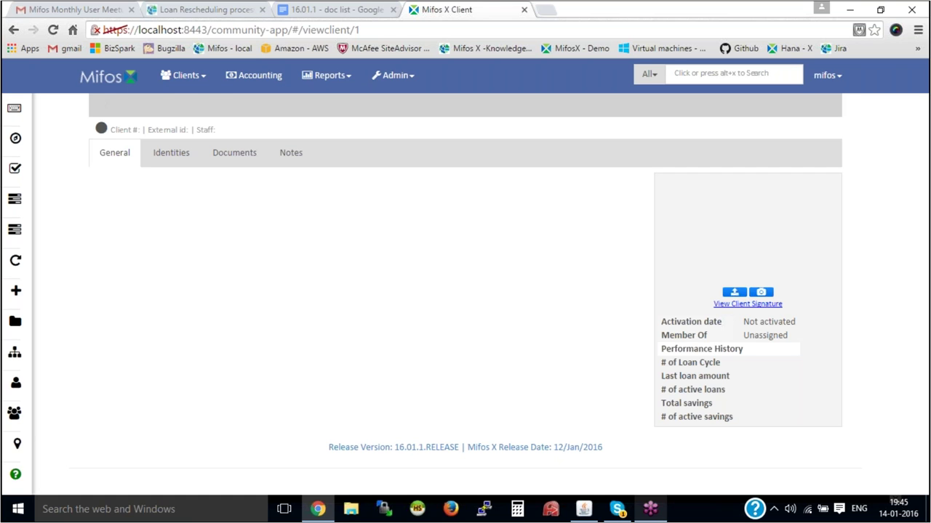
{"action": "left_click", "coordinate": [824, 75]}
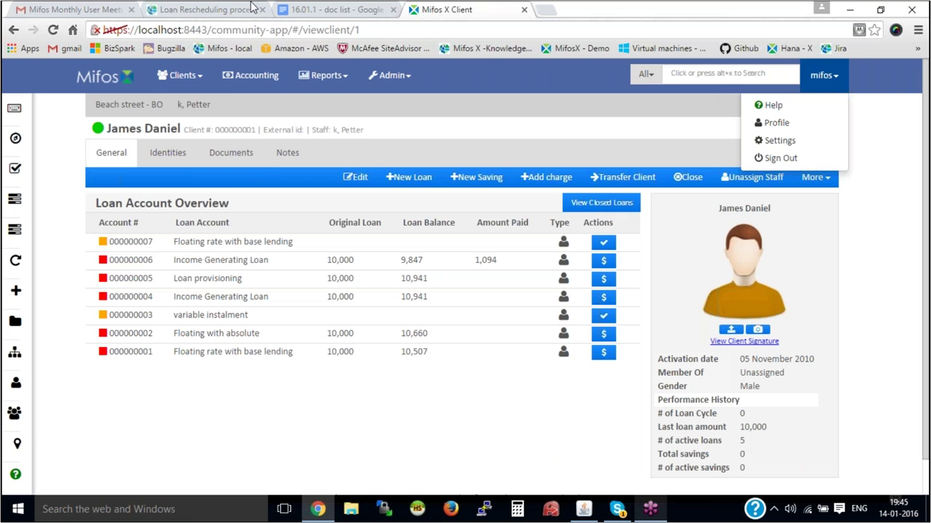
{"action": "left_click", "coordinate": [253, 9]}
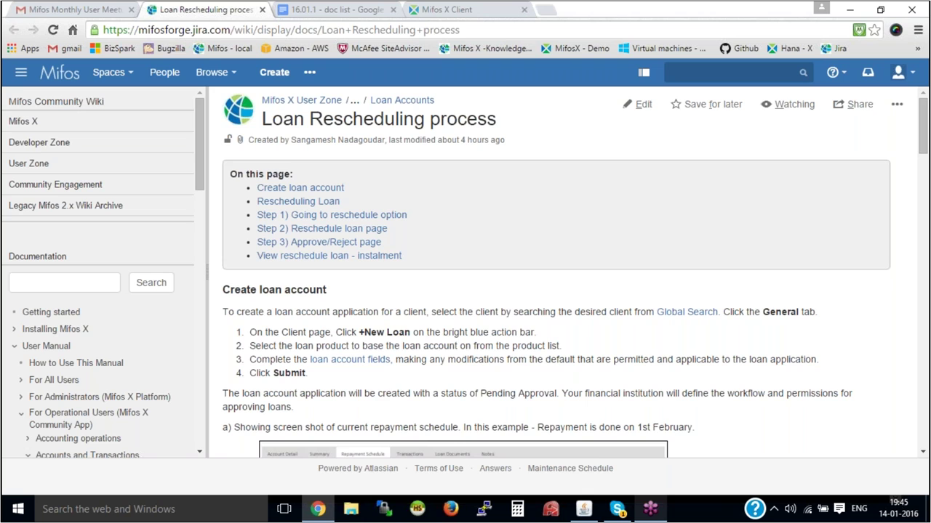
{"action": "key", "text": "ctrl+Tab"}
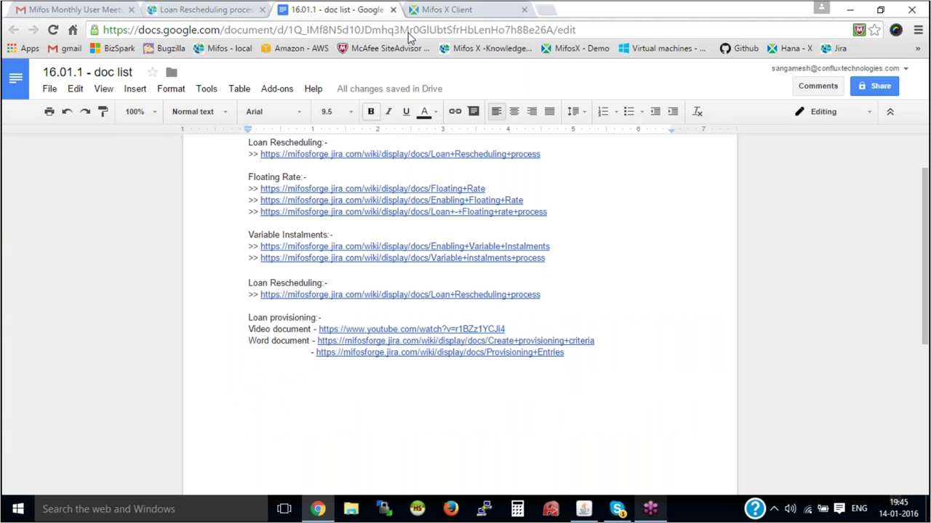
{"action": "left_click", "coordinate": [418, 10]}
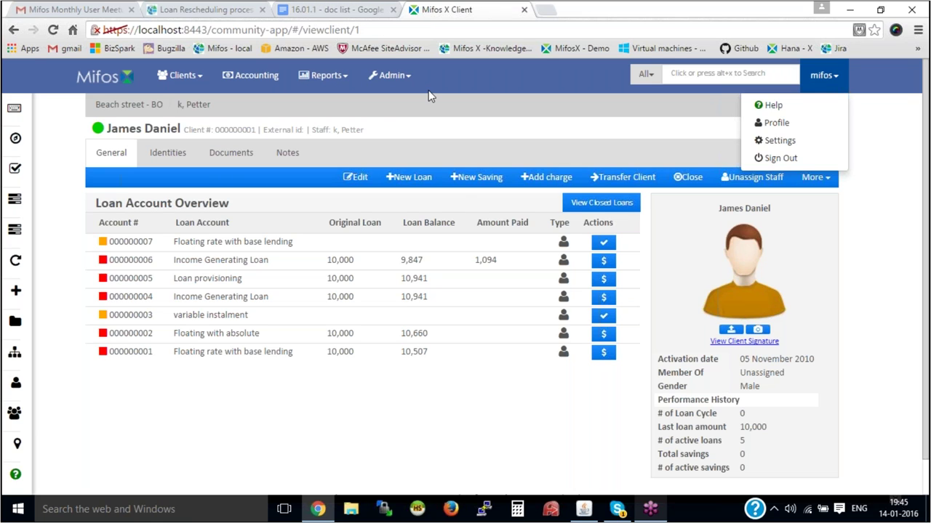
Open the Loan provisioning product's details from Admin's Products list of loan products.
{"action": "left_click", "coordinate": [389, 76]}
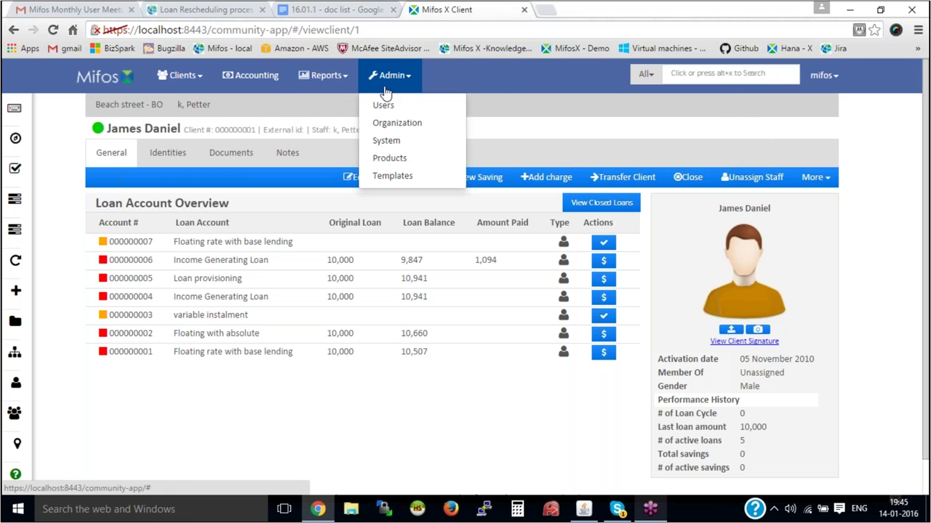
{"action": "left_click", "coordinate": [410, 160]}
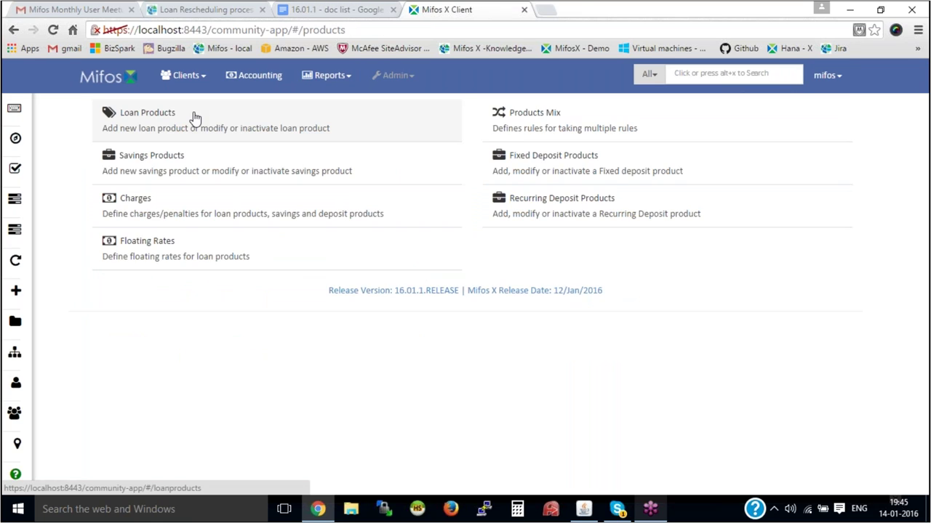
{"action": "left_click", "coordinate": [148, 112]}
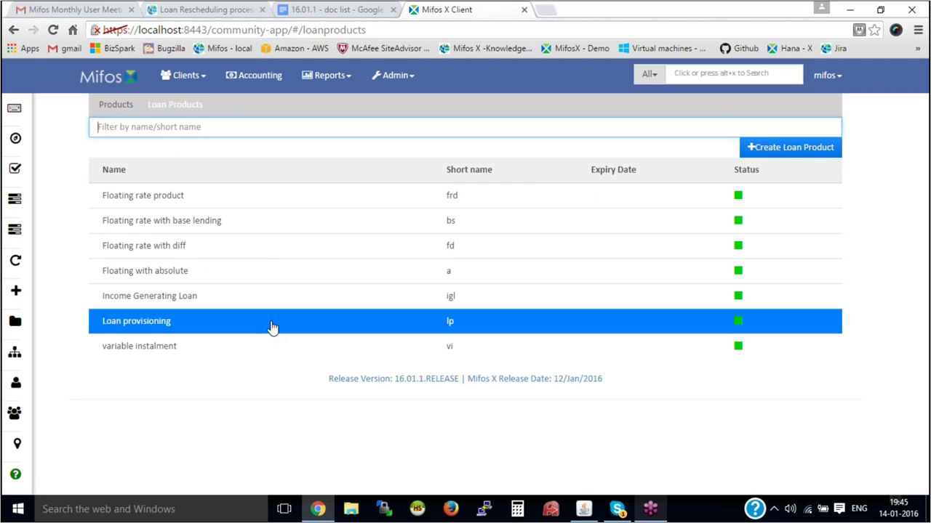
{"action": "left_click", "coordinate": [270, 327]}
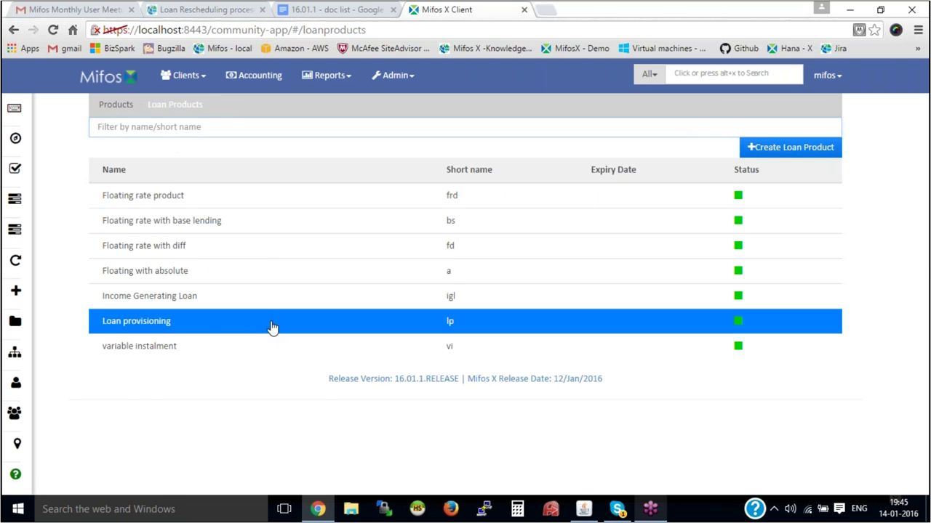
{"action": "left_click", "coordinate": [271, 327]}
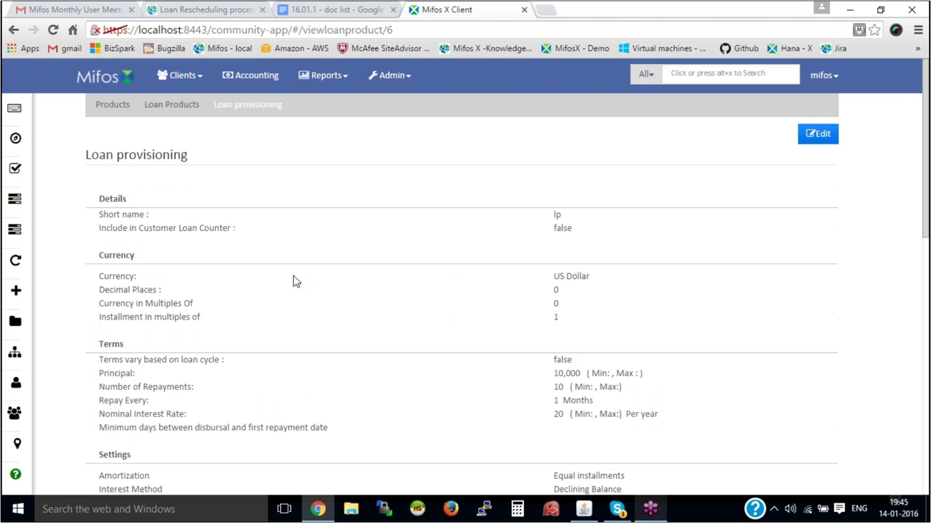
Glance at the reference doc, then open the variable instalment loan product's details.
{"action": "left_click", "coordinate": [338, 9]}
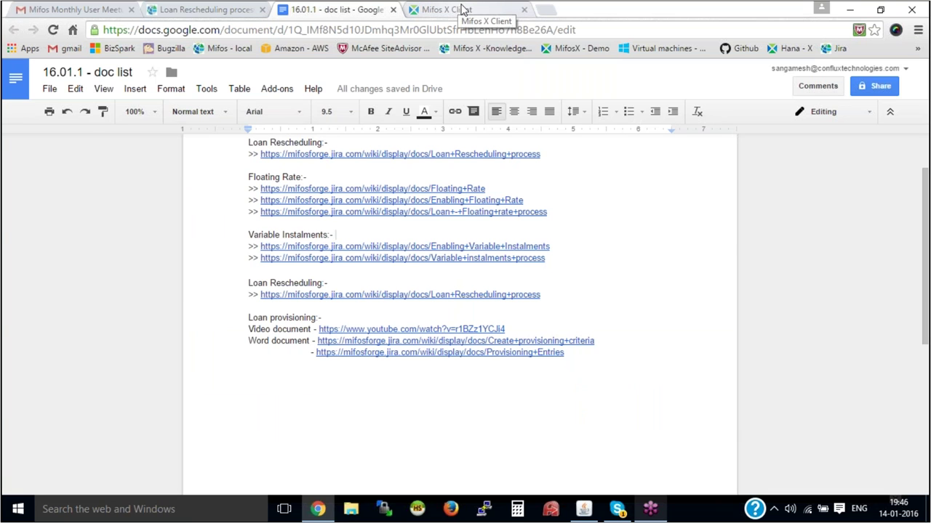
{"action": "left_click", "coordinate": [463, 9]}
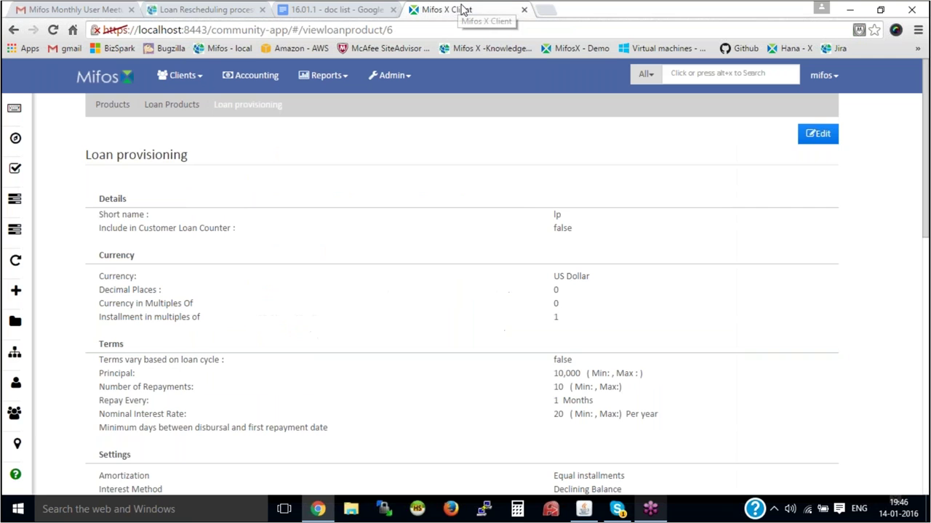
{"action": "left_click", "coordinate": [172, 105]}
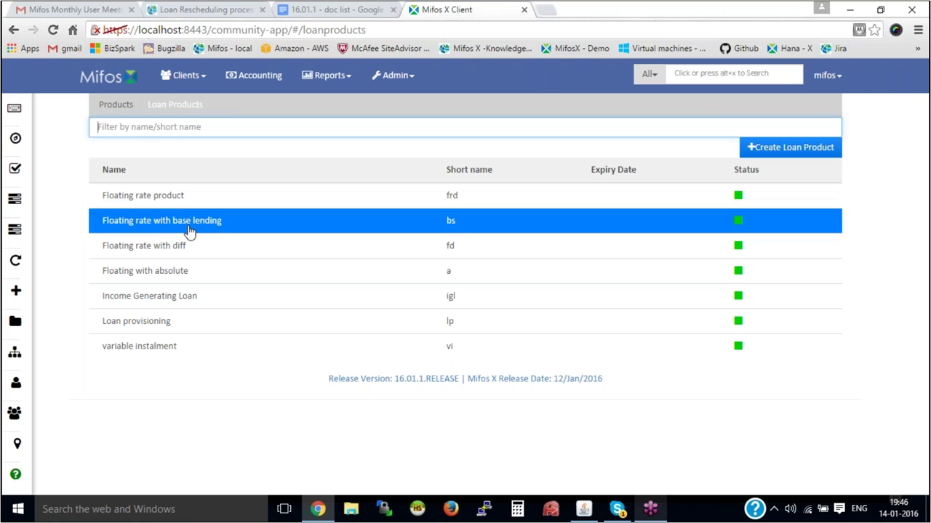
{"action": "left_click", "coordinate": [210, 355]}
Edit the product's variable installments to minimum 0, keeping maximum 100.
{"action": "key", "text": "ctrl+shift+e"}
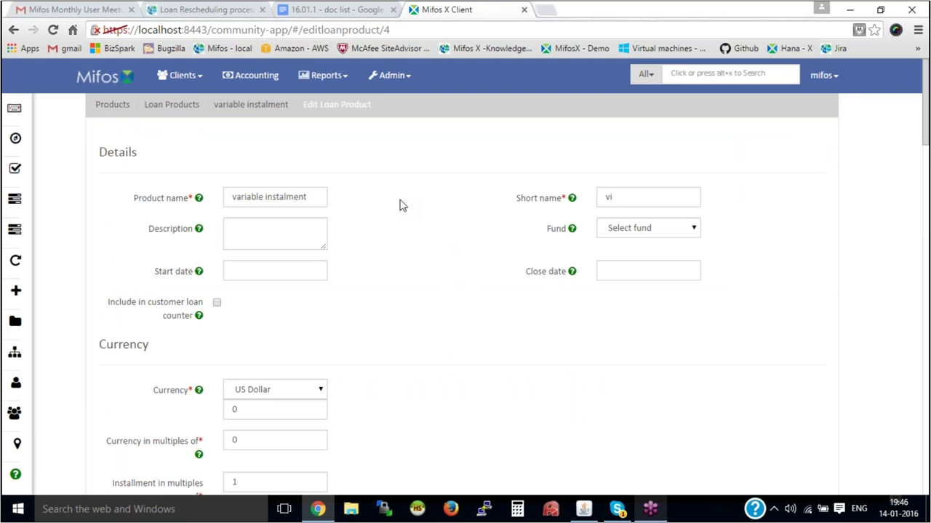
{"action": "scroll", "coordinate": [399, 205], "scroll_direction": "down", "scroll_amount": 1}
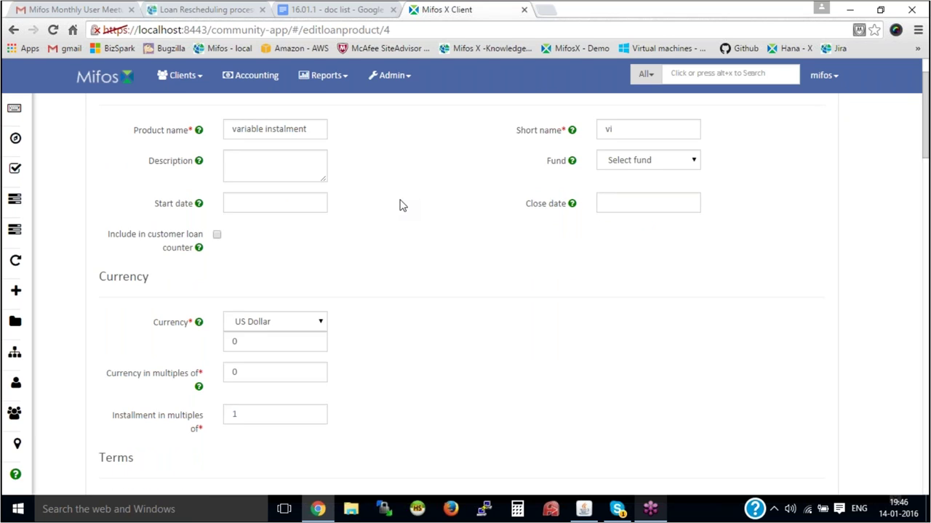
{"action": "scroll", "coordinate": [399, 206], "scroll_direction": "down", "scroll_amount": 1}
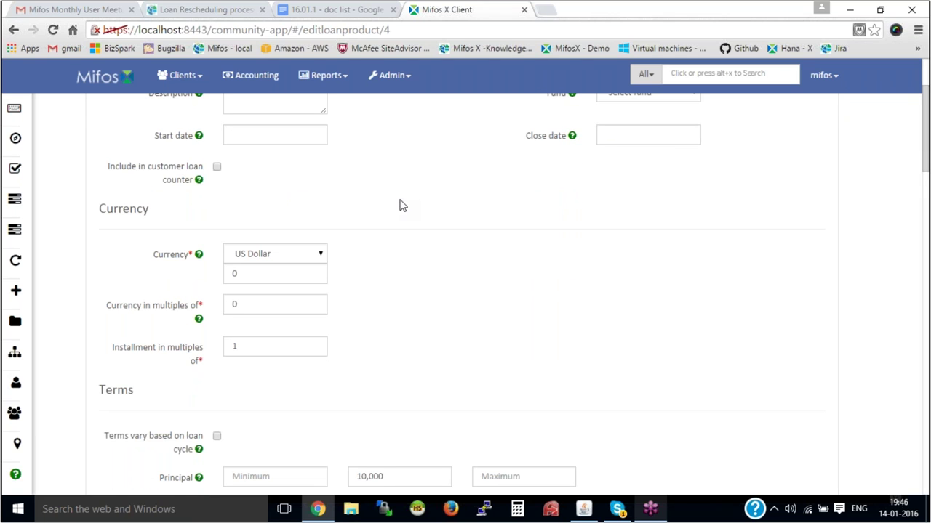
{"action": "scroll", "coordinate": [399, 206], "scroll_direction": "down", "scroll_amount": 1}
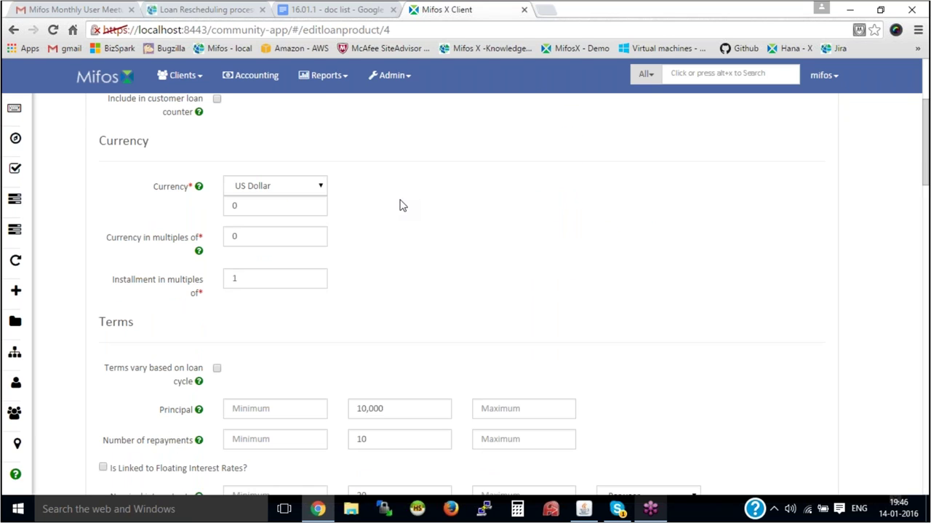
{"action": "scroll", "coordinate": [399, 205], "scroll_direction": "down", "scroll_amount": 4}
{"action": "scroll", "coordinate": [399, 206], "scroll_direction": "up", "scroll_amount": 7}
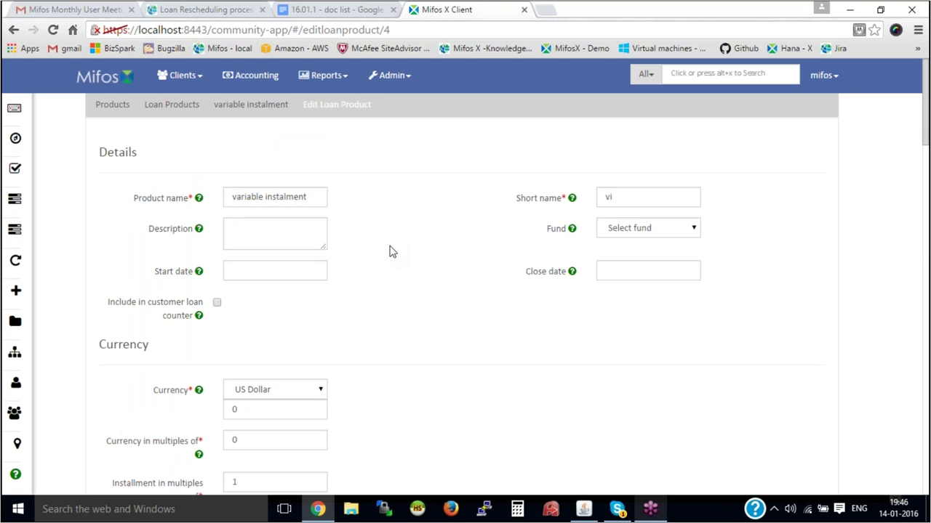
{"action": "scroll", "coordinate": [389, 261], "scroll_direction": "down", "scroll_amount": 3}
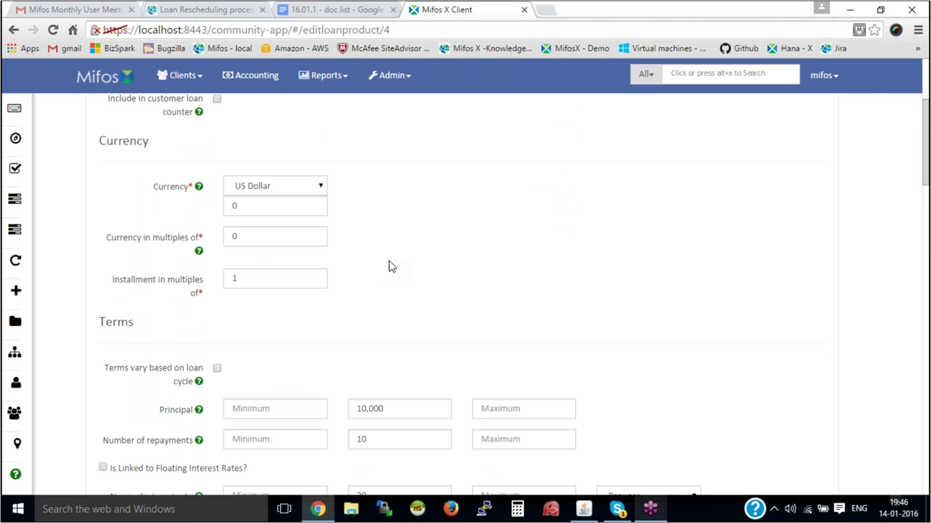
{"action": "scroll", "coordinate": [389, 267], "scroll_direction": "down", "scroll_amount": 1}
{"action": "scroll", "coordinate": [389, 267], "scroll_direction": "down", "scroll_amount": 1}
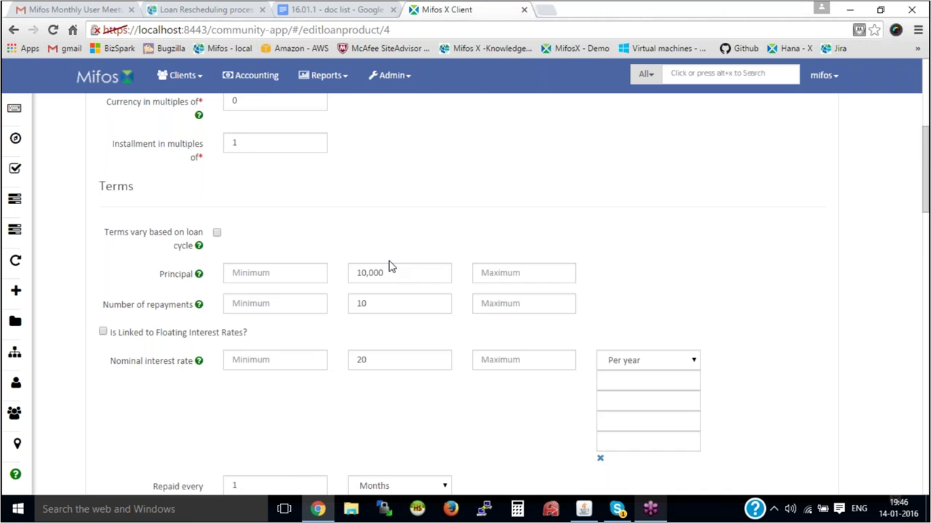
{"action": "scroll", "coordinate": [389, 267], "scroll_direction": "down", "scroll_amount": 3}
{"action": "scroll", "coordinate": [389, 267], "scroll_direction": "down", "scroll_amount": 1}
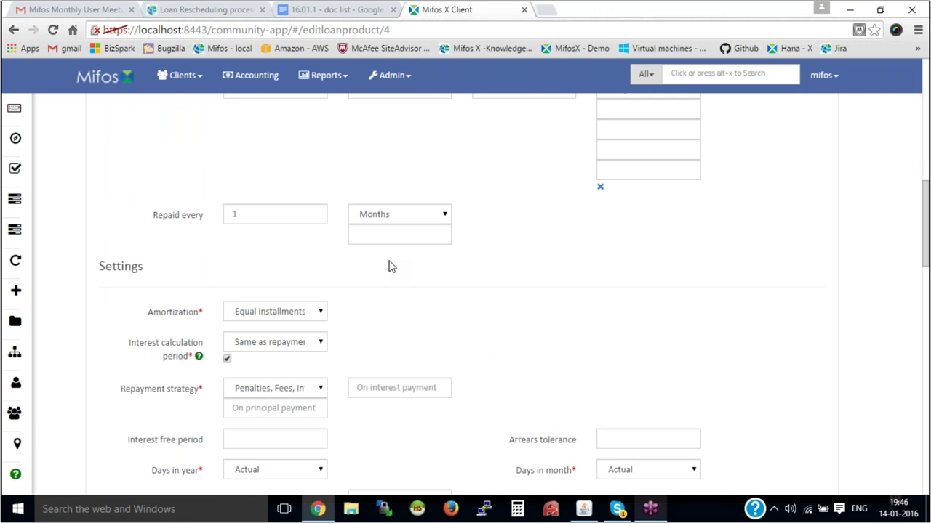
{"action": "scroll", "coordinate": [389, 267], "scroll_direction": "down", "scroll_amount": 2}
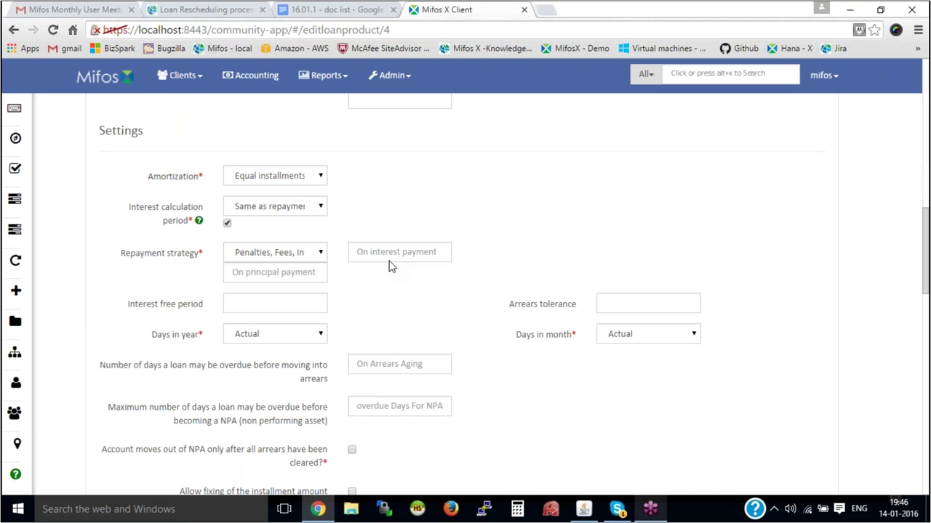
{"action": "scroll", "coordinate": [389, 266], "scroll_direction": "down", "scroll_amount": 2}
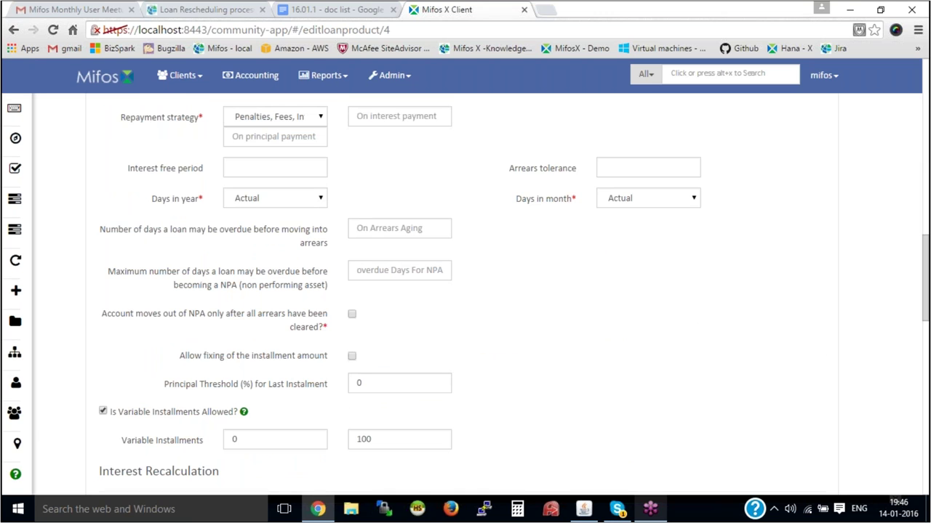
{"action": "scroll", "coordinate": [89, 201], "scroll_direction": "up", "scroll_amount": 3}
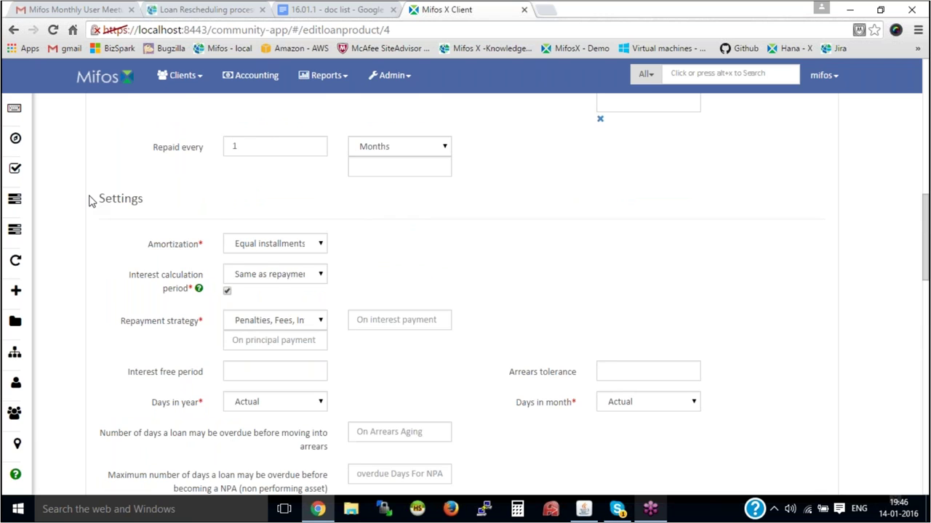
{"action": "scroll", "coordinate": [138, 283], "scroll_direction": "down", "scroll_amount": 5}
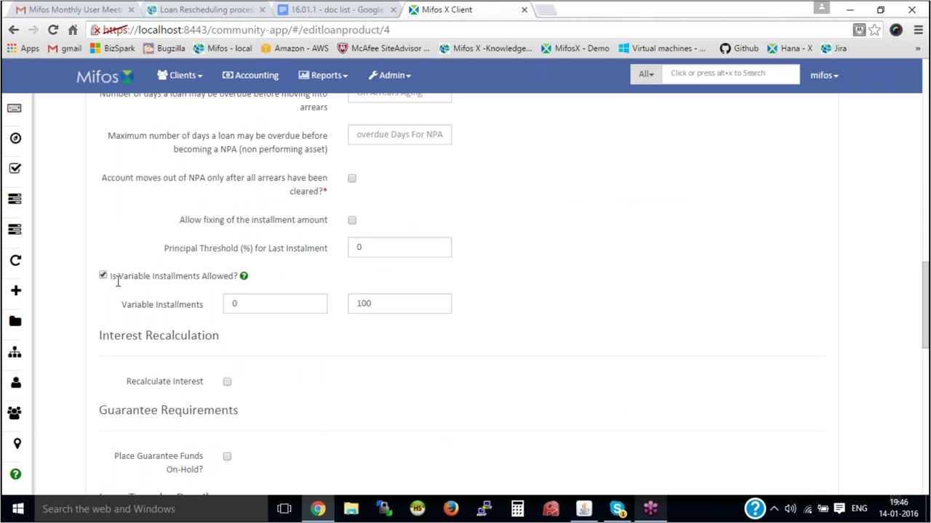
{"action": "left_click", "coordinate": [277, 303]}
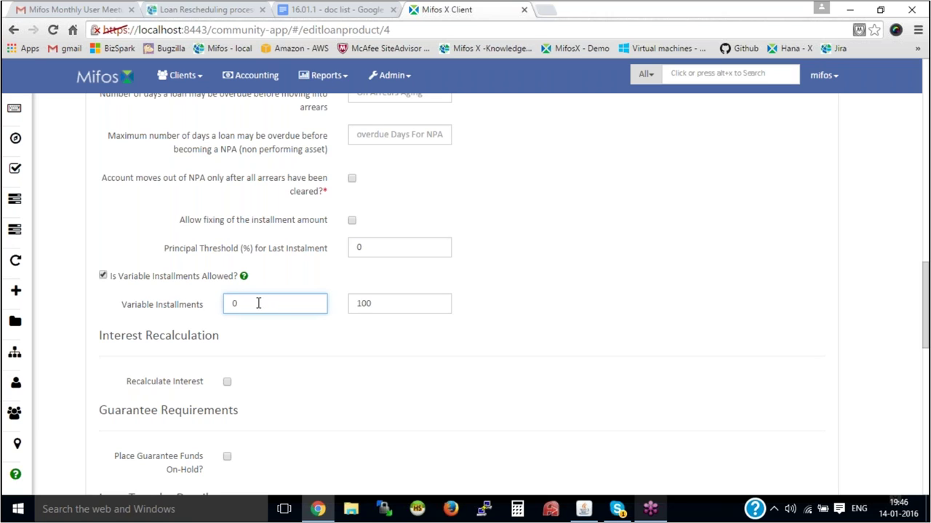
{"action": "key", "text": "BackSpace"}
{"action": "type", "text": "0"}
{"action": "left_click", "coordinate": [404, 305]}
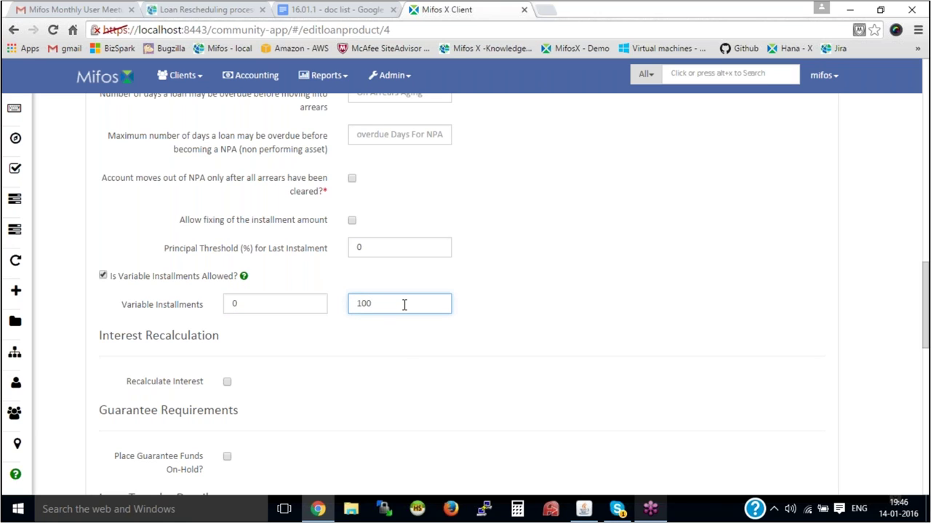
{"action": "left_click", "coordinate": [280, 352]}
Submit the edits to save the variable instalment product.
{"action": "scroll", "coordinate": [511, 408], "scroll_direction": "down", "scroll_amount": 5}
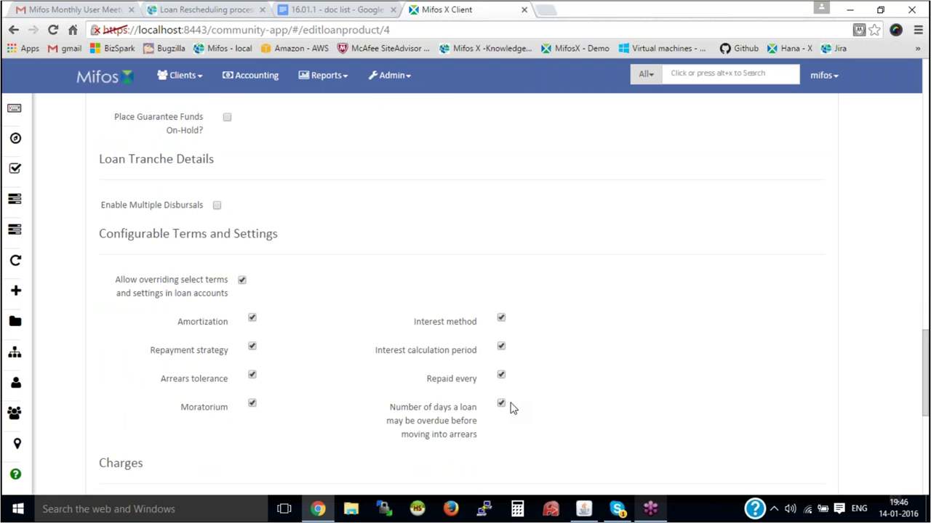
{"action": "scroll", "coordinate": [511, 408], "scroll_direction": "down", "scroll_amount": 5}
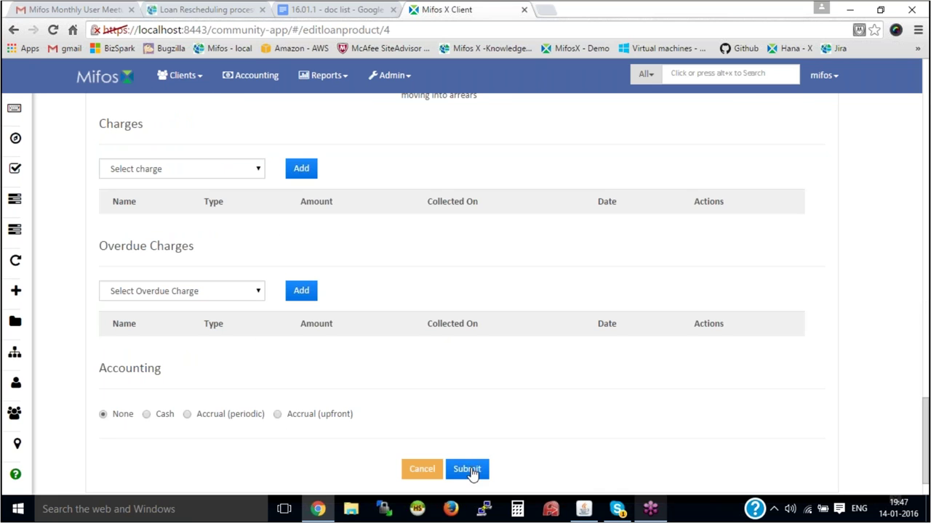
{"action": "scroll", "coordinate": [327, 319], "scroll_direction": "up", "scroll_amount": 2}
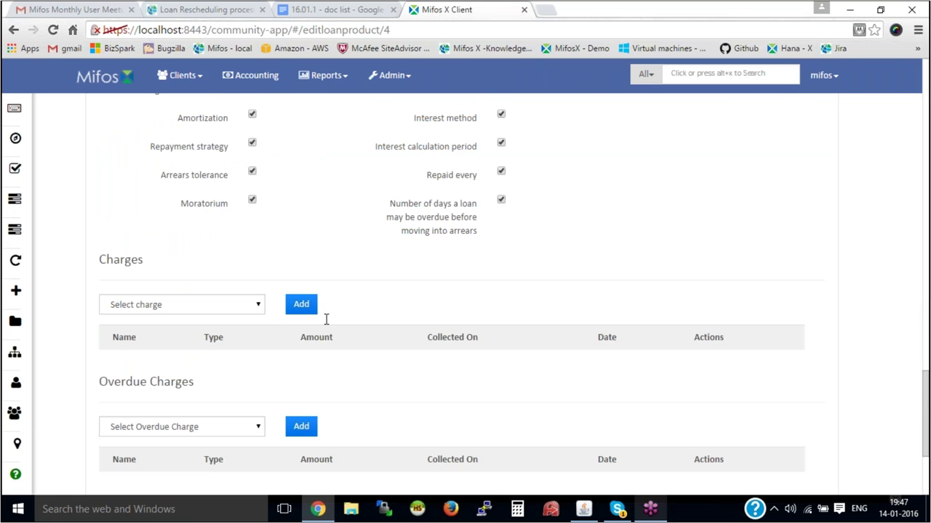
{"action": "scroll", "coordinate": [424, 365], "scroll_direction": "down", "scroll_amount": 2}
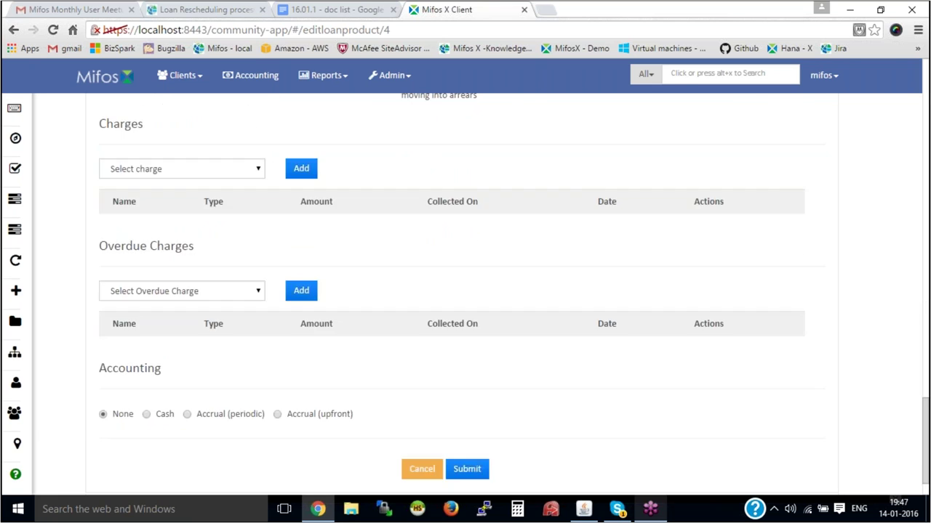
{"action": "scroll", "coordinate": [466, 437], "scroll_direction": "down", "scroll_amount": 1}
{"action": "left_click", "coordinate": [466, 416]}
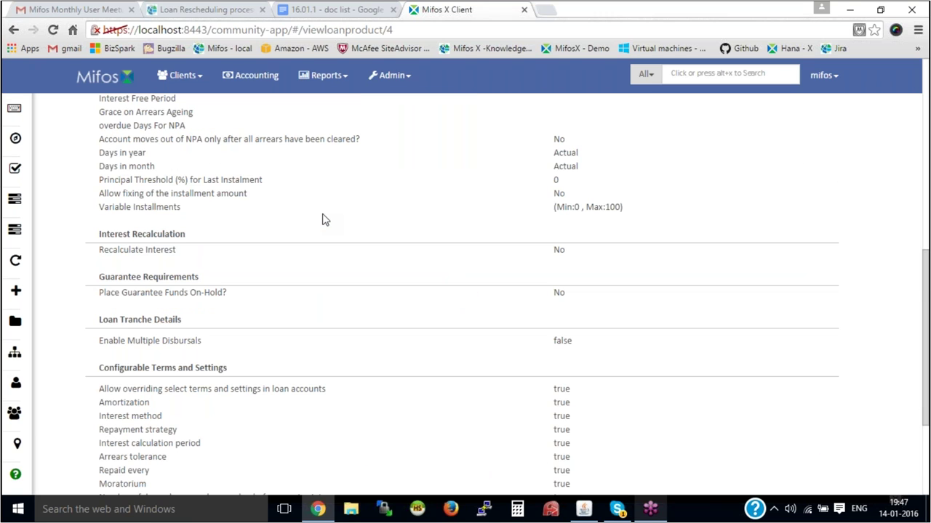
{"action": "scroll", "coordinate": [325, 219], "scroll_direction": "up", "scroll_amount": 10}
{"action": "scroll", "coordinate": [325, 220], "scroll_direction": "up", "scroll_amount": 1}
{"action": "left_click", "coordinate": [180, 75]}
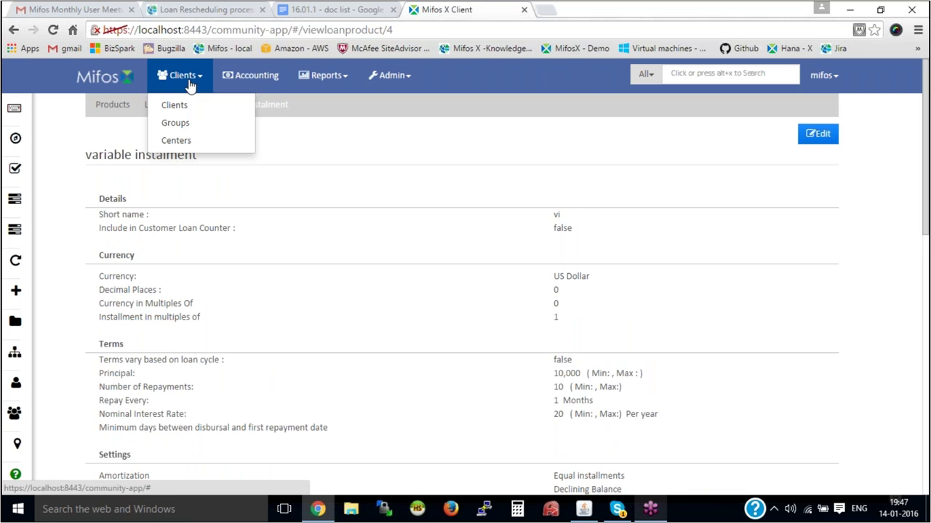
Start a new loan for the client with the variable instalment product.
{"action": "left_click", "coordinate": [198, 110]}
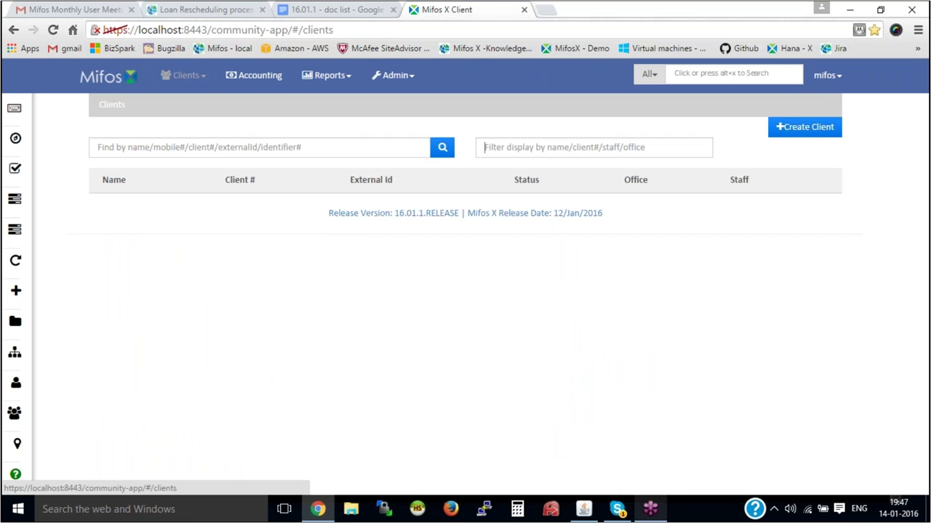
{"action": "left_click", "coordinate": [254, 207]}
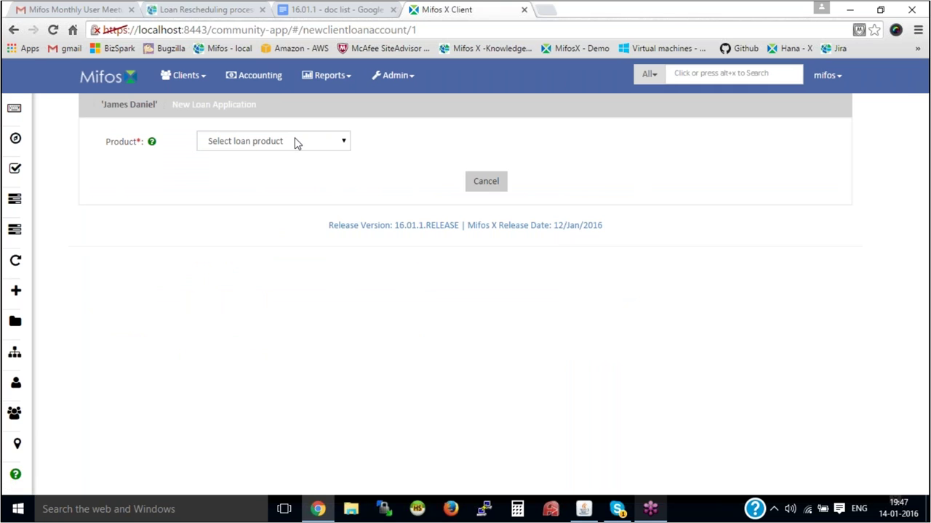
{"action": "left_click", "coordinate": [294, 141]}
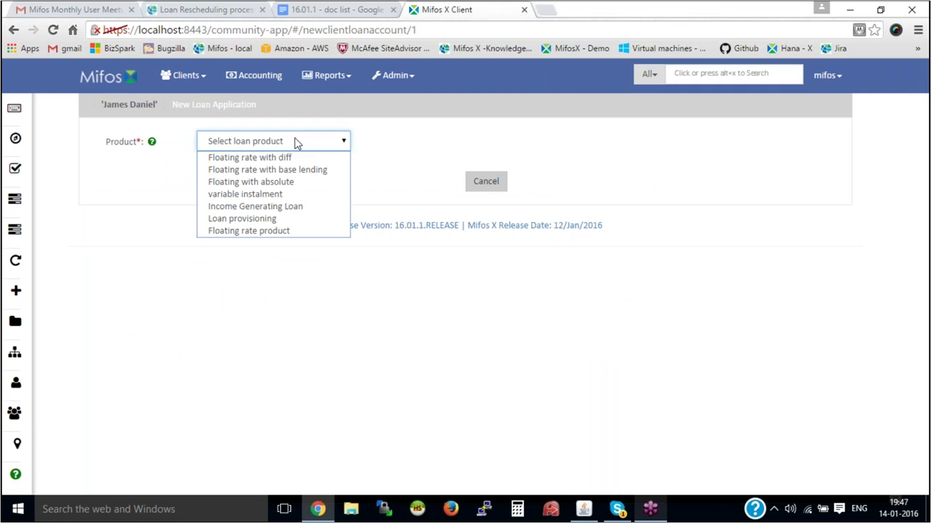
{"action": "left_click", "coordinate": [264, 195]}
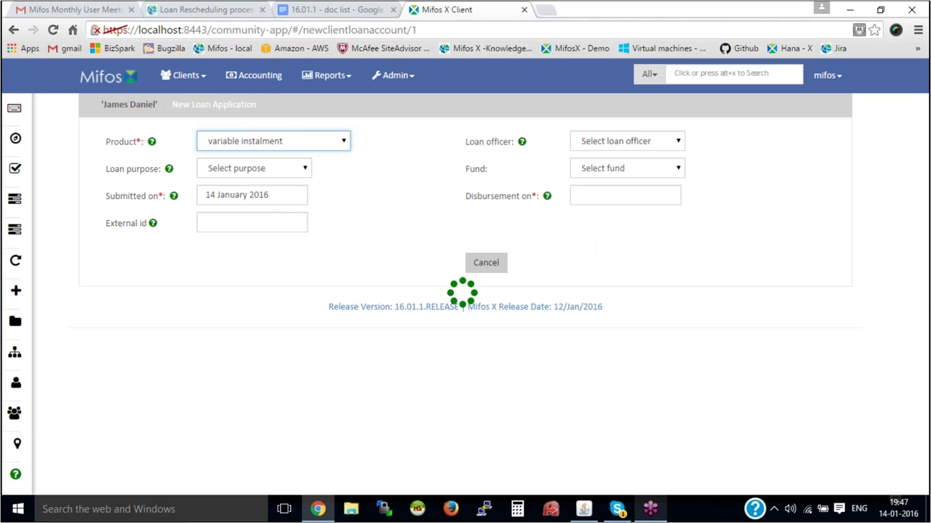
Set the Submitted on date to 01 January 2015.
{"action": "left_click", "coordinate": [273, 188]}
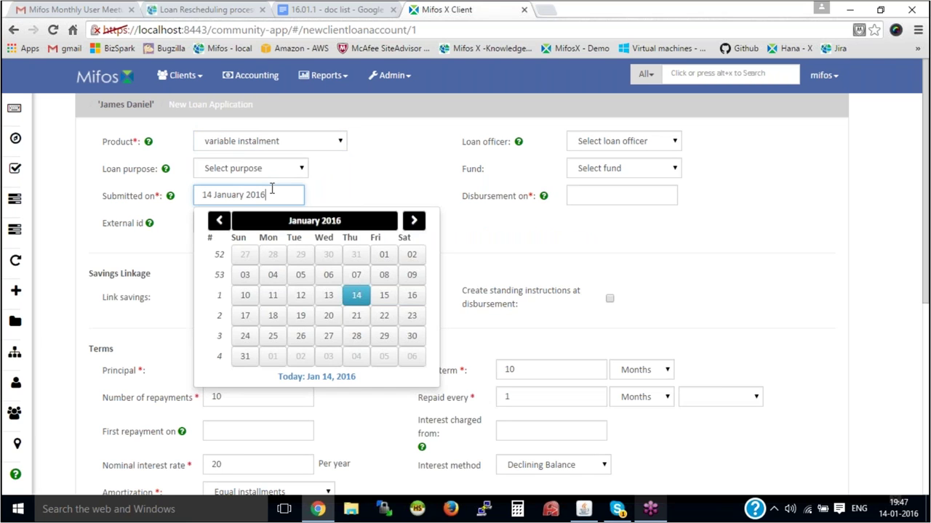
{"action": "triple_click", "coordinate": [223, 194]}
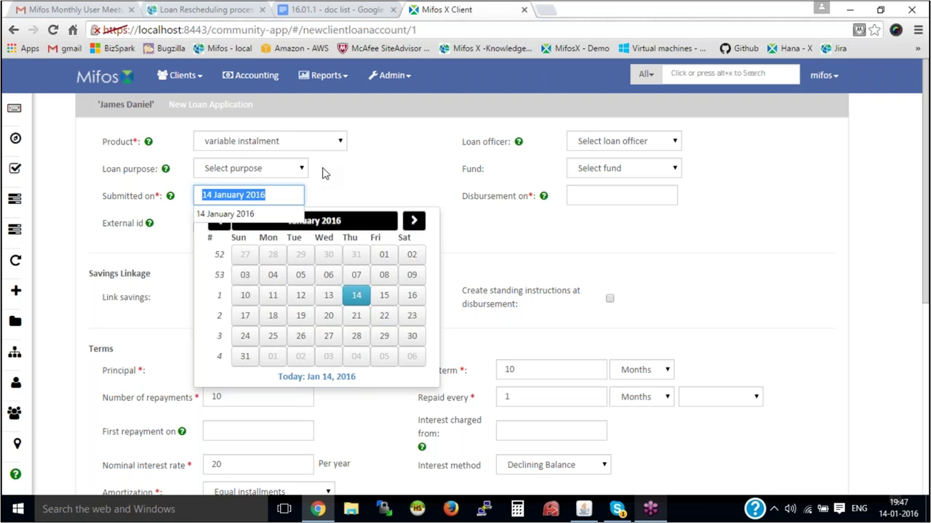
{"action": "left_click", "coordinate": [281, 194]}
{"action": "key", "text": "BackSpace"}
{"action": "type", "text": "5"}
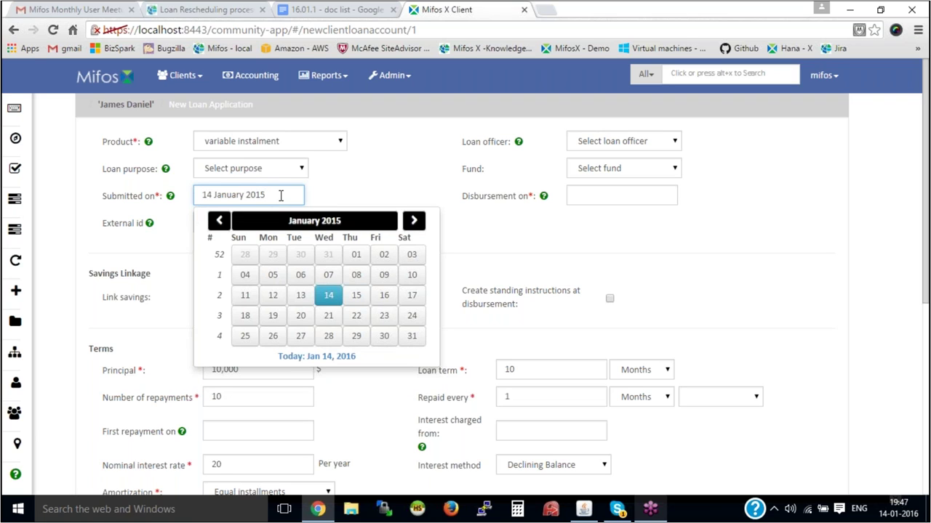
{"action": "left_click", "coordinate": [355, 255]}
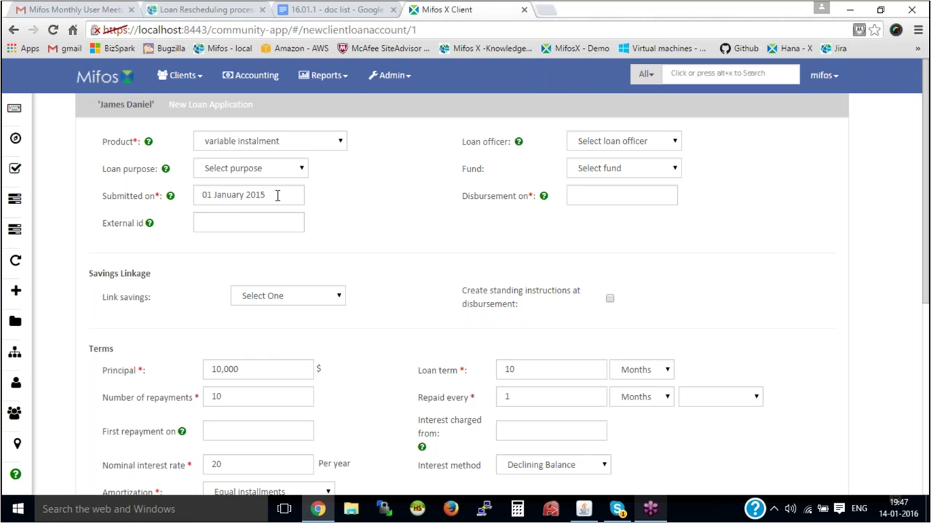
Copy 01 January 2015 into the Disbursement on date.
{"action": "left_click", "coordinate": [277, 195]}
{"action": "key", "text": "ctrl+a"}
{"action": "key", "text": "ctrl+c"}
{"action": "left_click", "coordinate": [598, 194]}
{"action": "key", "text": "ctrl+v"}
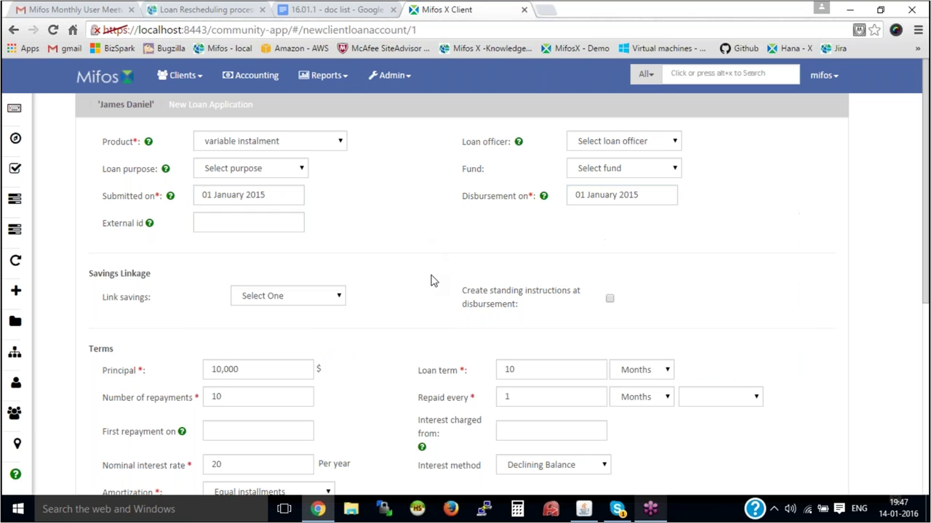
{"action": "scroll", "coordinate": [430, 280], "scroll_direction": "down", "scroll_amount": 3}
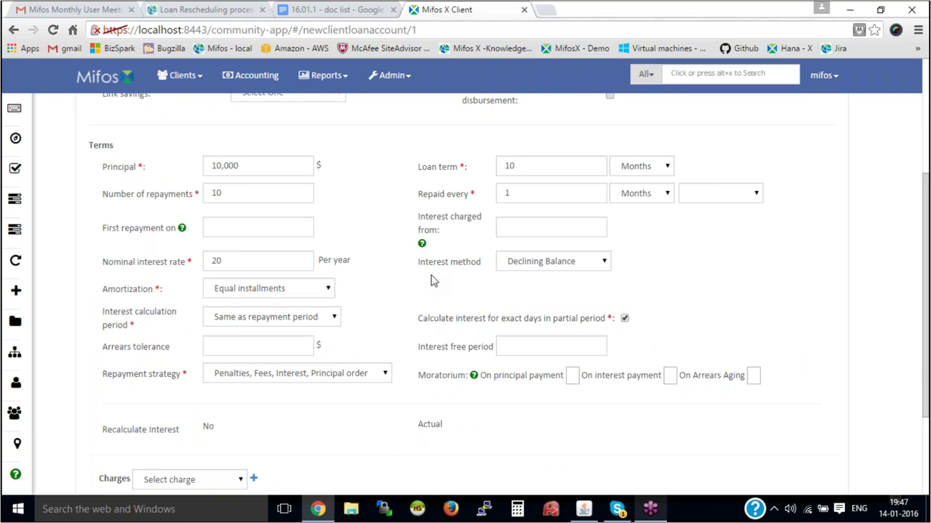
{"action": "scroll", "coordinate": [431, 278], "scroll_direction": "down", "scroll_amount": 2}
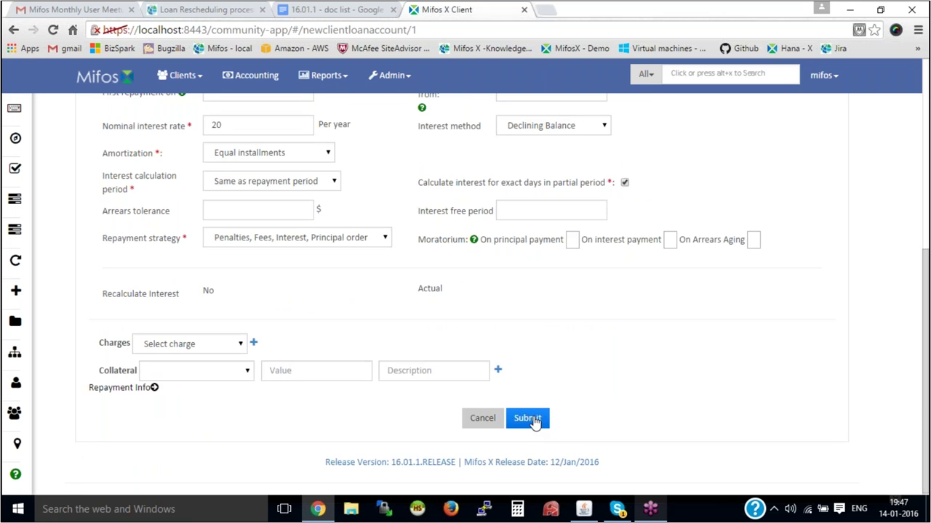
Submit the variable instalment loan application and bring up the More actions list on its account.
{"action": "left_click", "coordinate": [530, 420]}
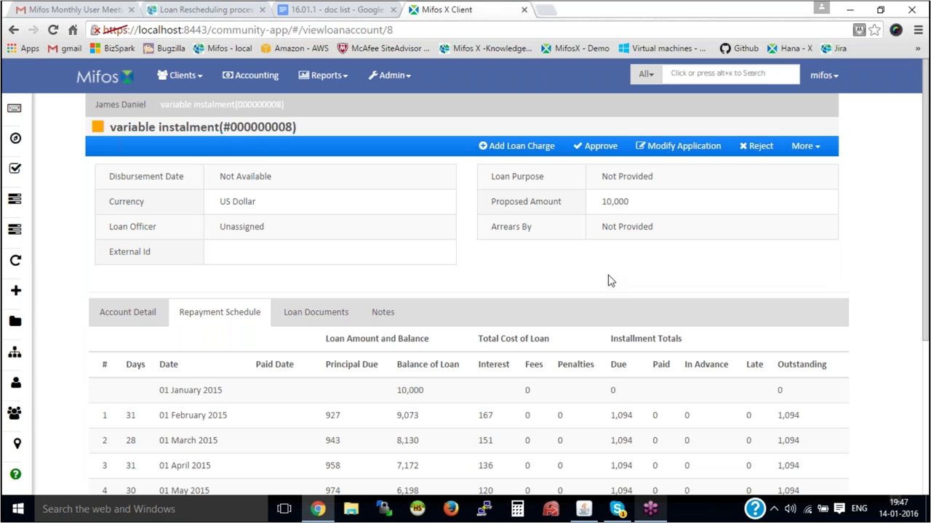
{"action": "left_click", "coordinate": [812, 156]}
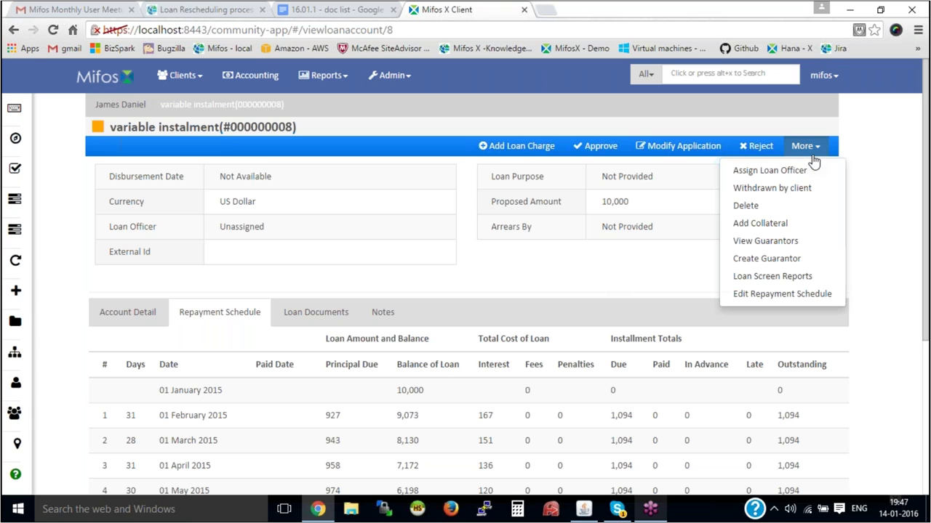
{"action": "left_click", "coordinate": [552, 260]}
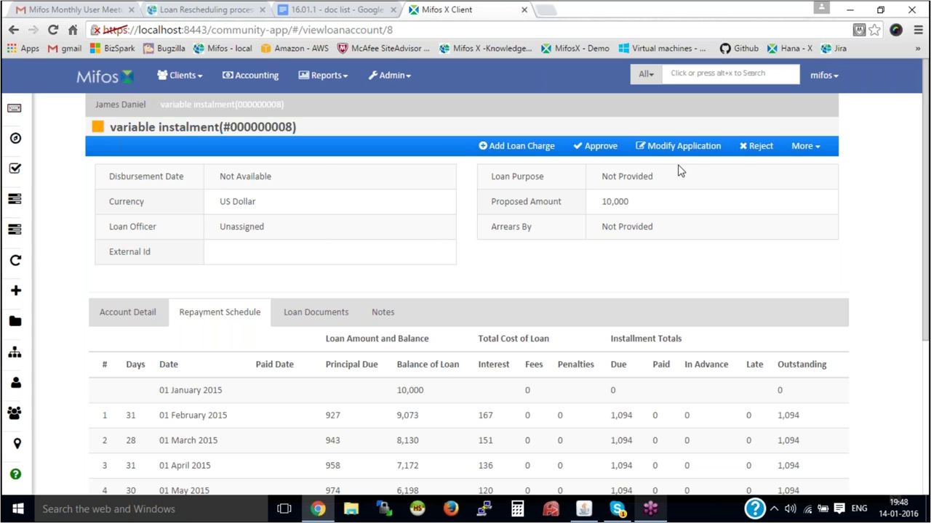
{"action": "left_click", "coordinate": [803, 147]}
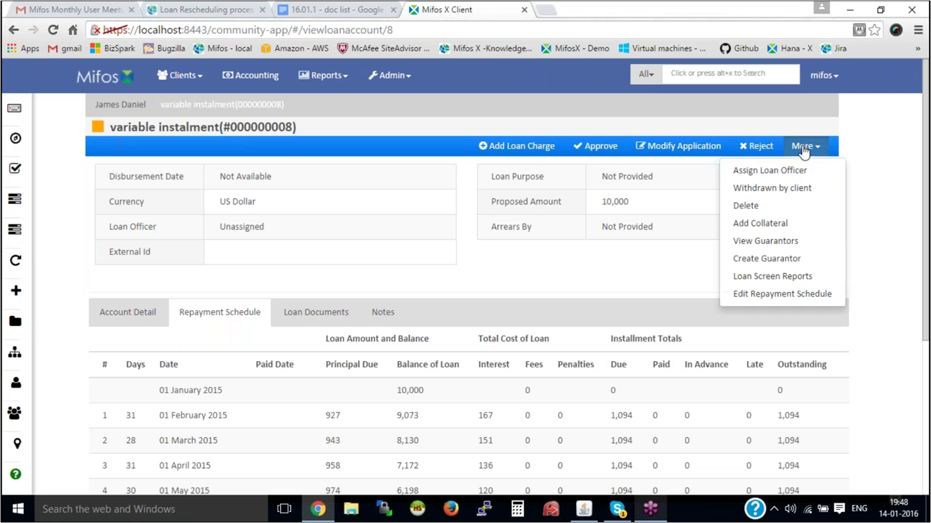
In the editable repayment schedule, set instalment 1 to 500 due 12 February 2015.
{"action": "left_click", "coordinate": [749, 297]}
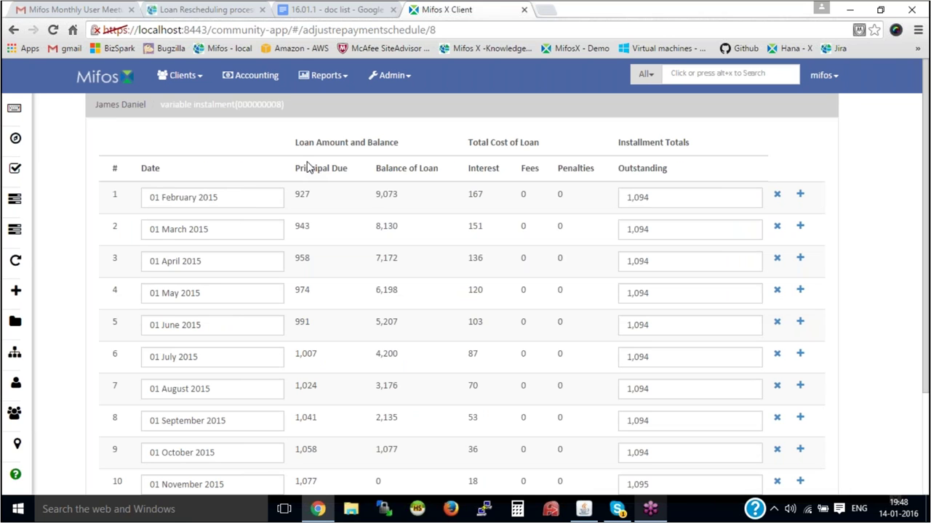
{"action": "scroll", "coordinate": [400, 243], "scroll_direction": "down", "scroll_amount": 1}
{"action": "scroll", "coordinate": [601, 245], "scroll_direction": "up", "scroll_amount": 1}
{"action": "left_click", "coordinate": [653, 196]}
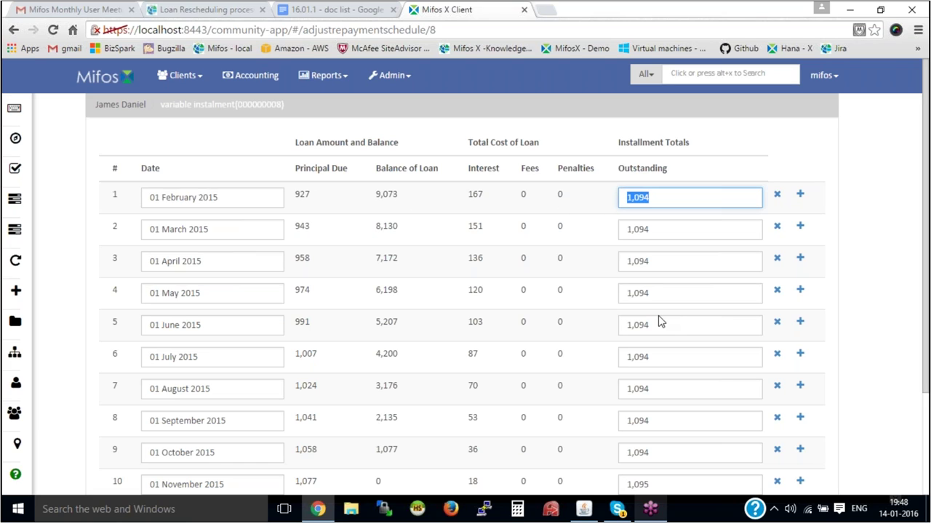
{"action": "type", "text": "500"}
{"action": "left_click", "coordinate": [250, 195]}
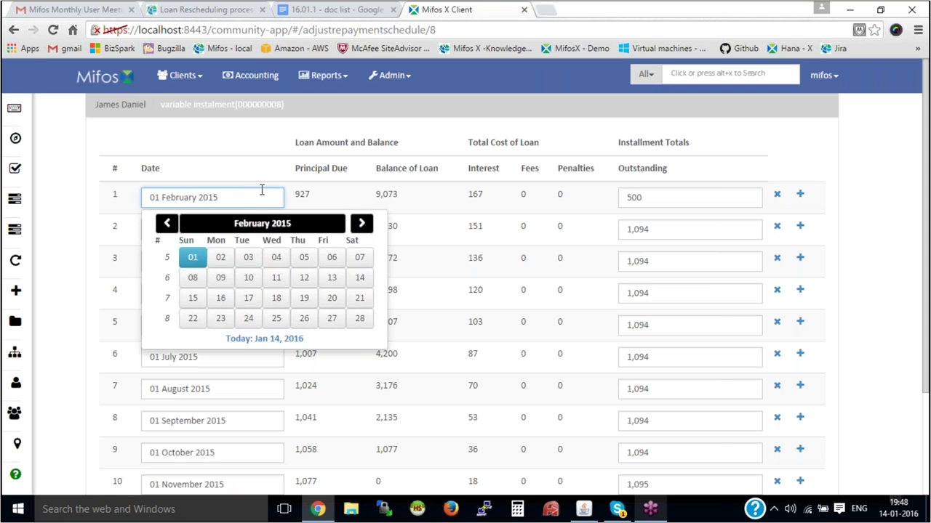
{"action": "left_click", "coordinate": [306, 280]}
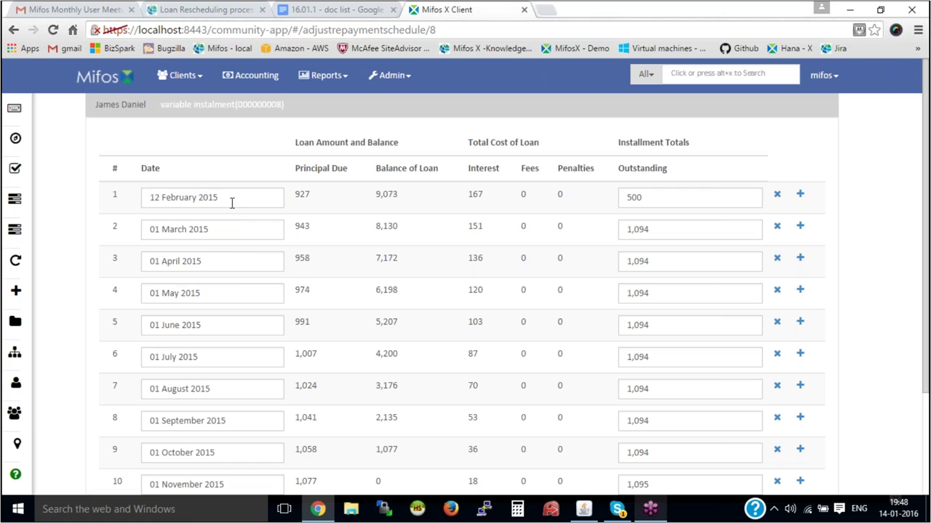
Change instalment 2's amount to 600, leaving its date unchanged.
{"action": "left_click", "coordinate": [676, 231]}
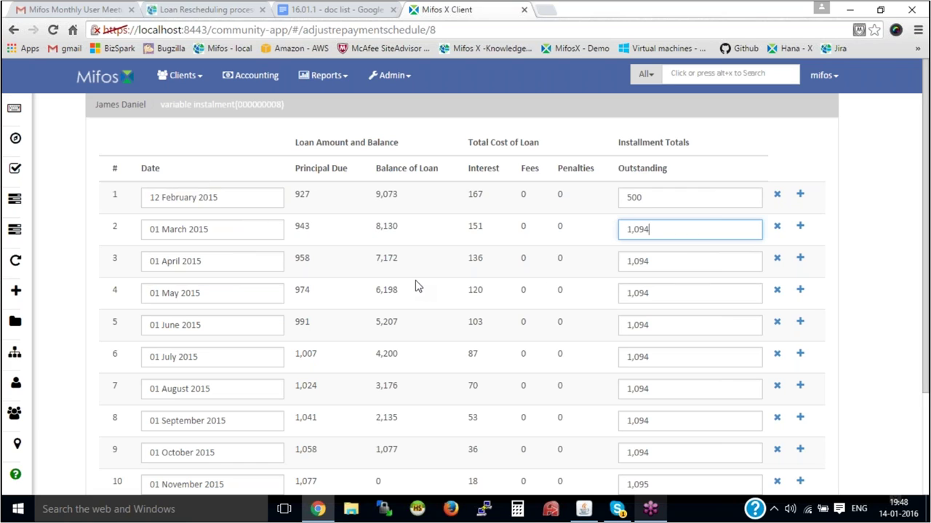
{"action": "left_click_drag", "start_coordinate": [676, 231], "coordinate": [589, 229]}
{"action": "type", "text": "600"}
{"action": "left_click", "coordinate": [449, 240]}
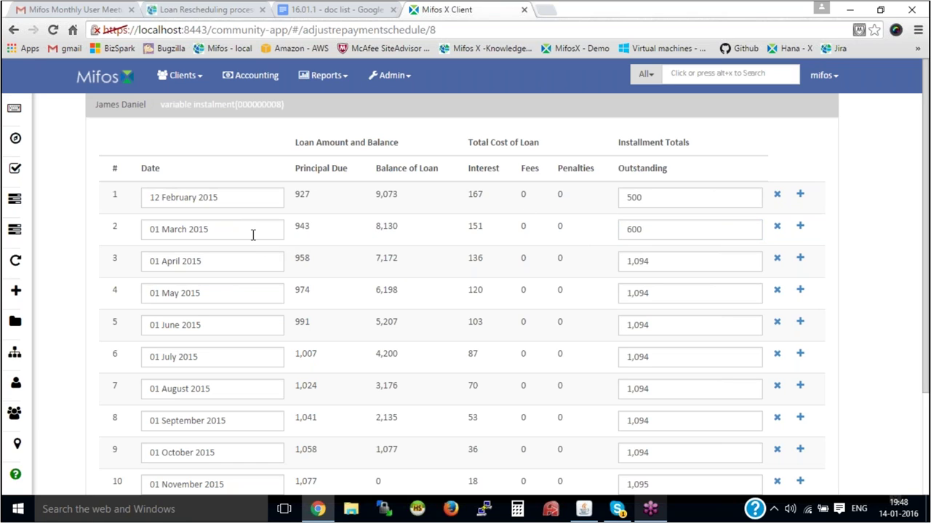
{"action": "left_click", "coordinate": [250, 235]}
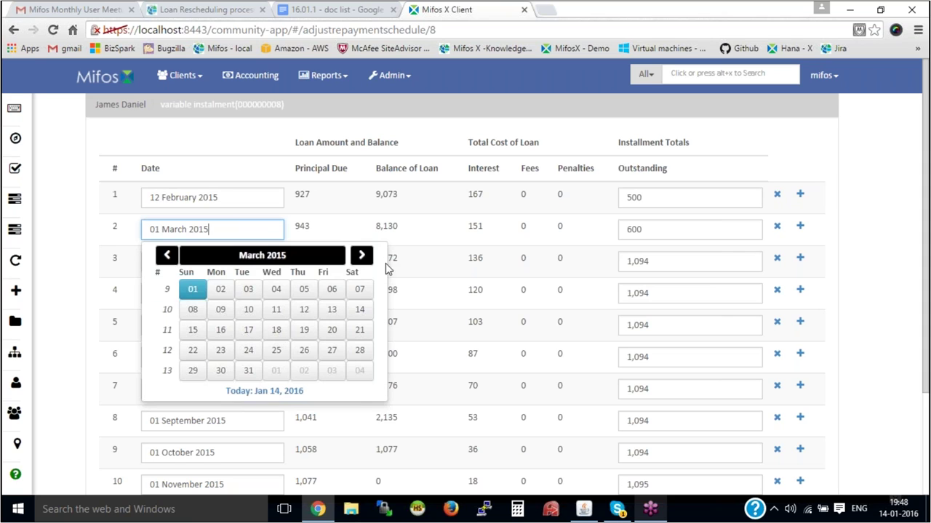
{"action": "left_click", "coordinate": [567, 247]}
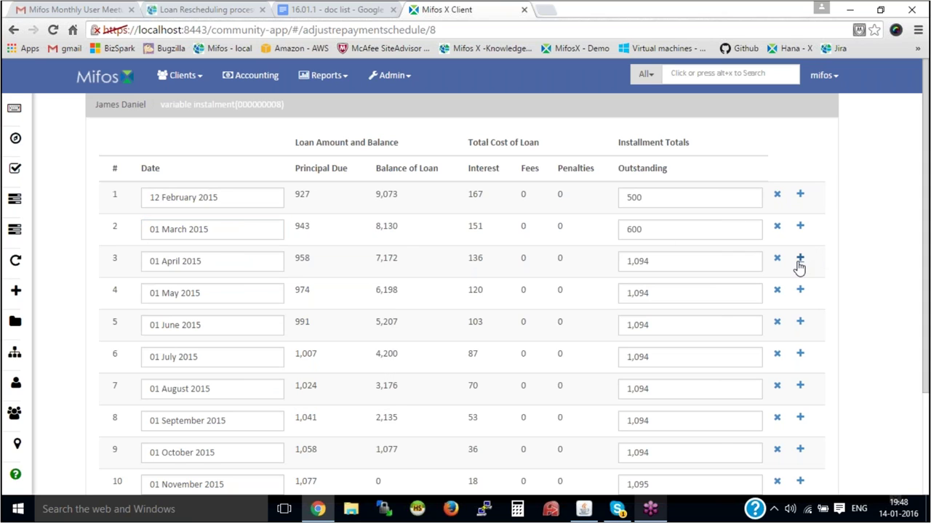
Insert a new instalment after instalment 3, dated 15 April 2016.
{"action": "left_click", "coordinate": [799, 260]}
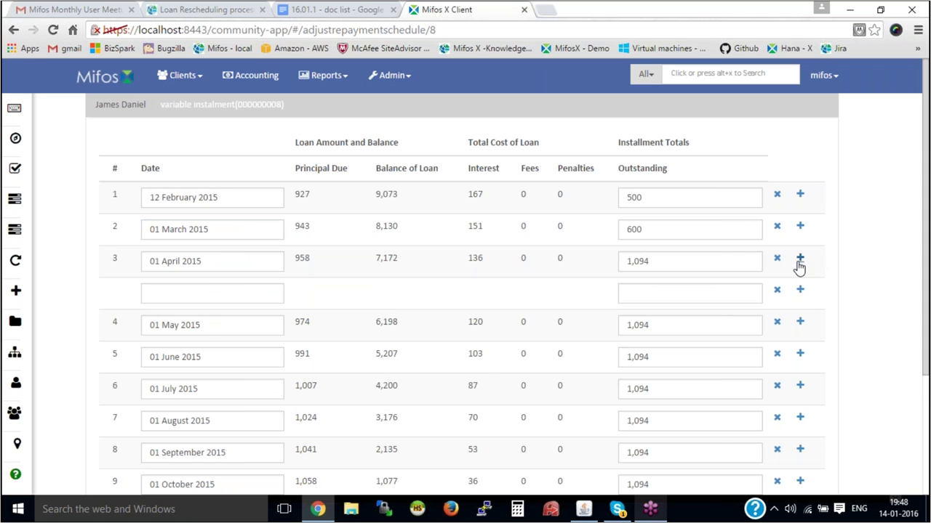
{"action": "left_click", "coordinate": [200, 292]}
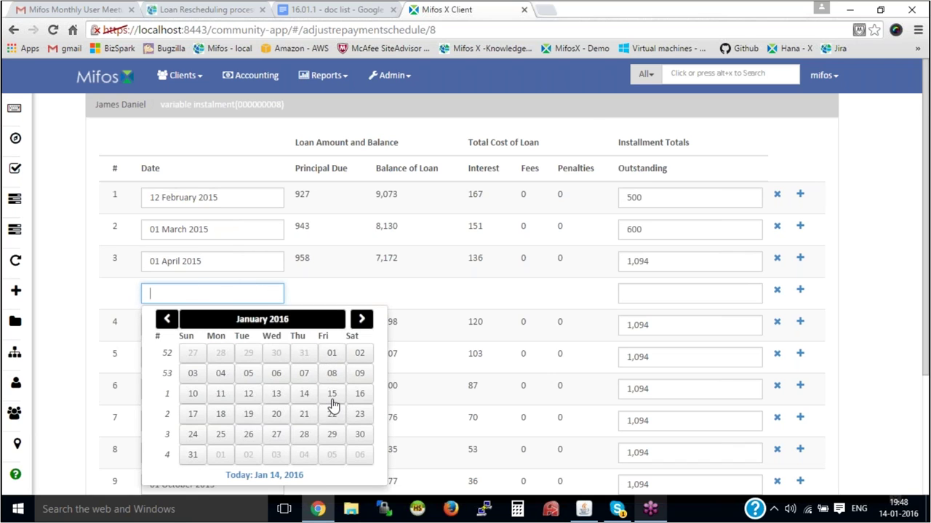
{"action": "scroll", "coordinate": [332, 405], "scroll_direction": "down", "scroll_amount": 1}
{"action": "left_click", "coordinate": [362, 252]}
{"action": "left_click", "coordinate": [361, 252]}
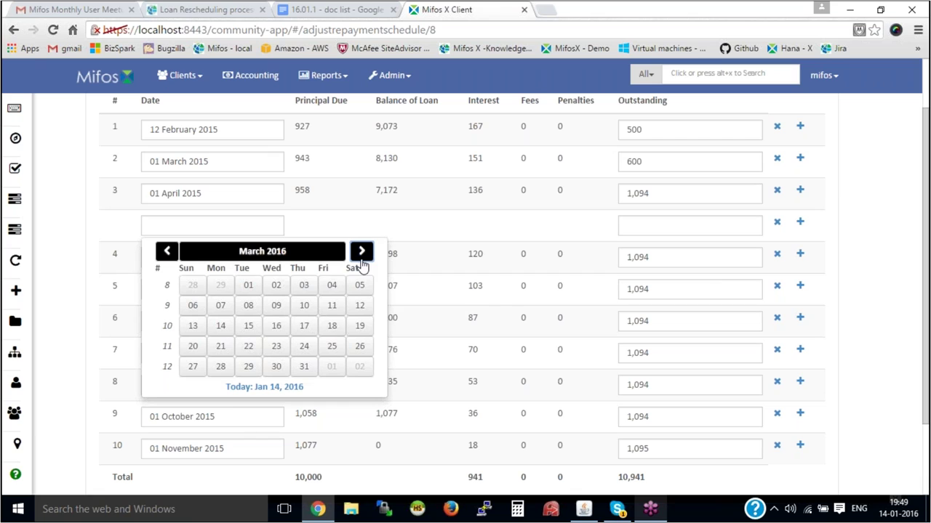
{"action": "left_click", "coordinate": [360, 262]}
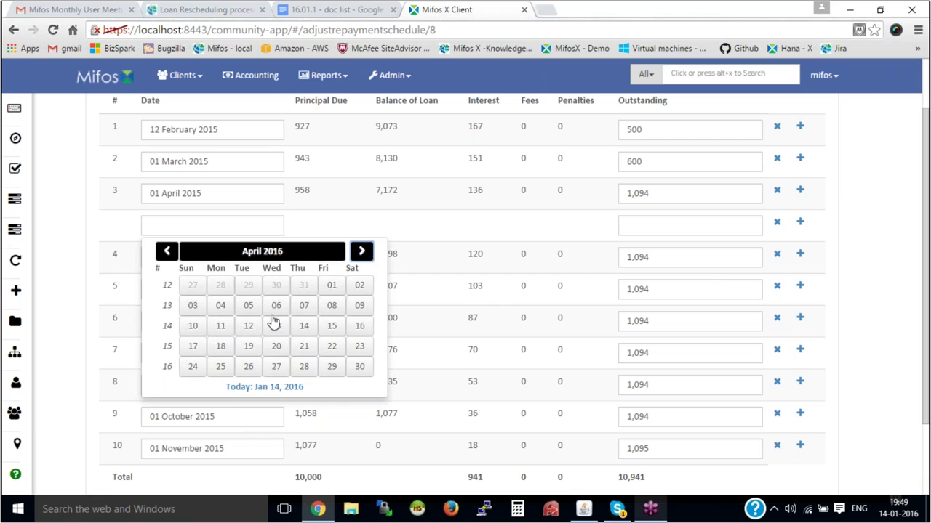
{"action": "left_click", "coordinate": [332, 327]}
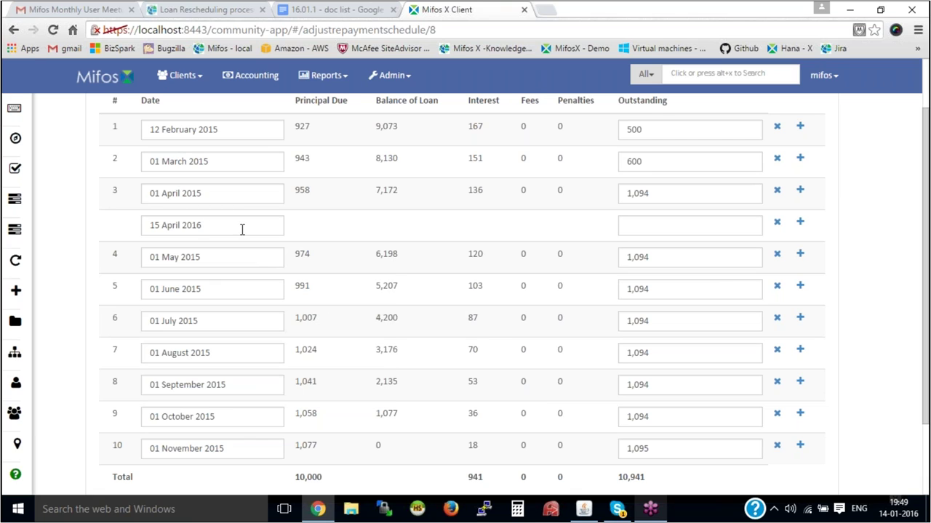
{"action": "left_click", "coordinate": [712, 221]}
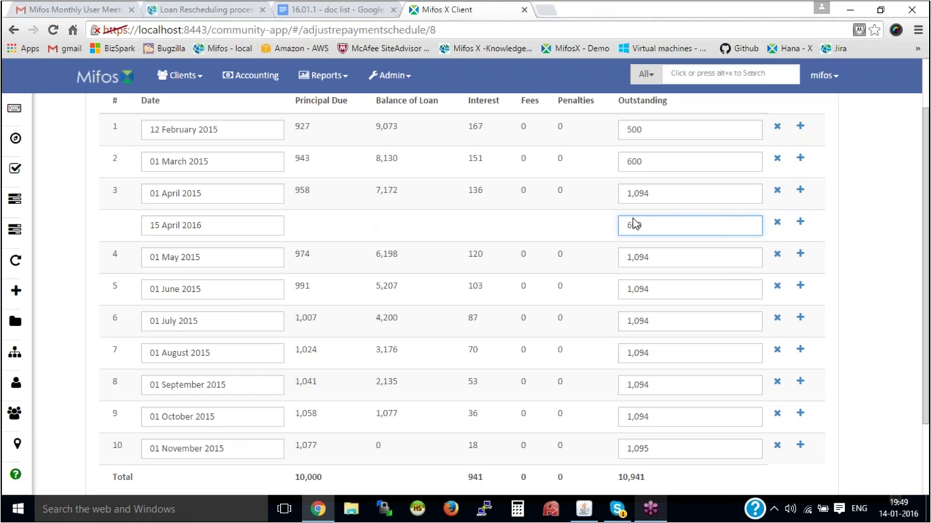
Delete the inserted 15 April 2016 instalment and the 01 June 2015 instalment.
{"action": "left_click", "coordinate": [777, 225]}
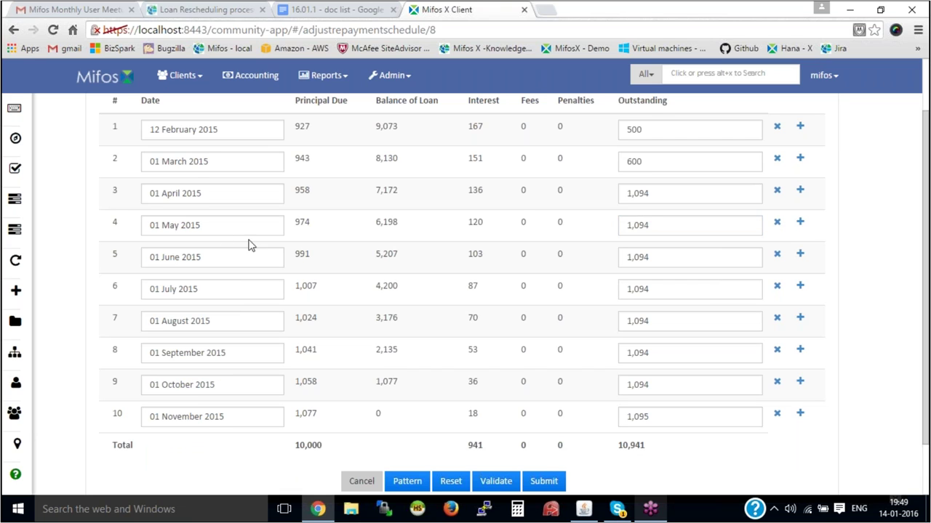
{"action": "left_click", "coordinate": [777, 257]}
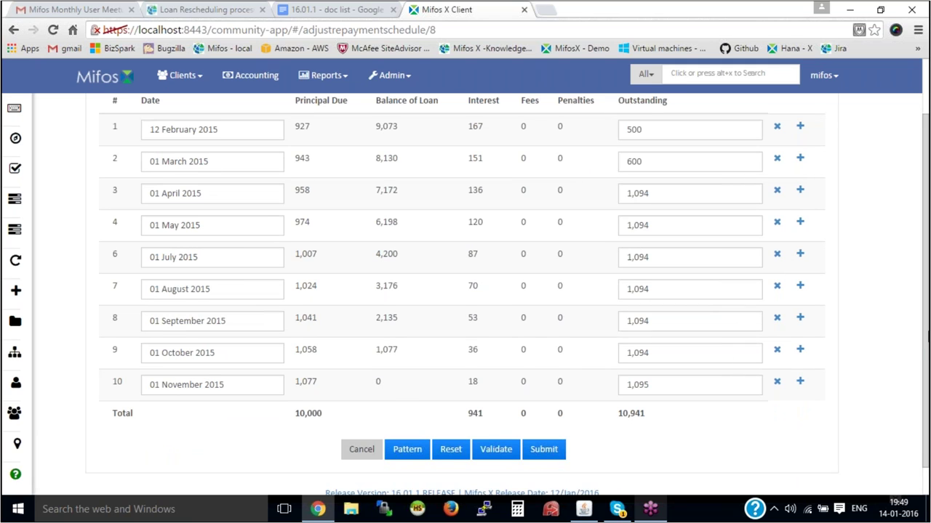
{"action": "scroll", "coordinate": [555, 472], "scroll_direction": "up", "scroll_amount": 1}
Validate the edited schedule so it recalculates to nine instalments with 1,075 total interest.
{"action": "left_click", "coordinate": [498, 476]}
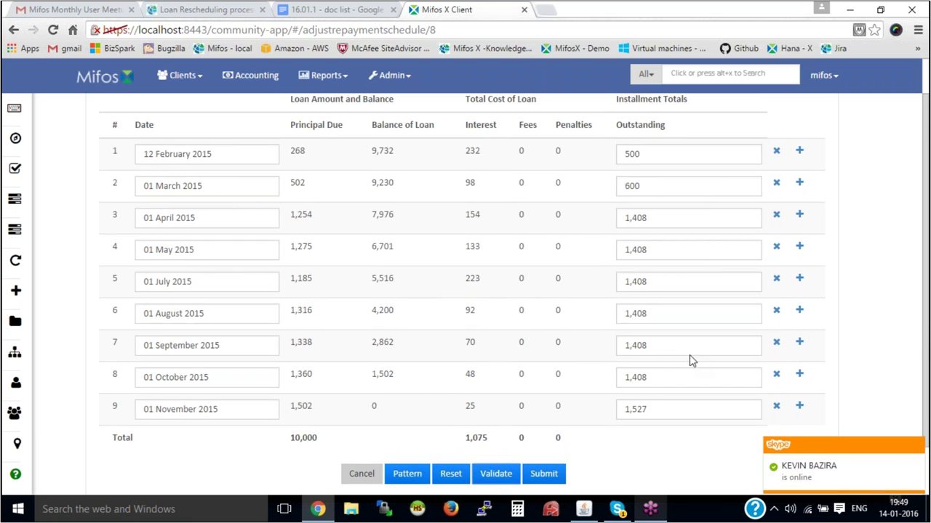
{"action": "left_click_drag", "start_coordinate": [459, 444], "coordinate": [490, 441]}
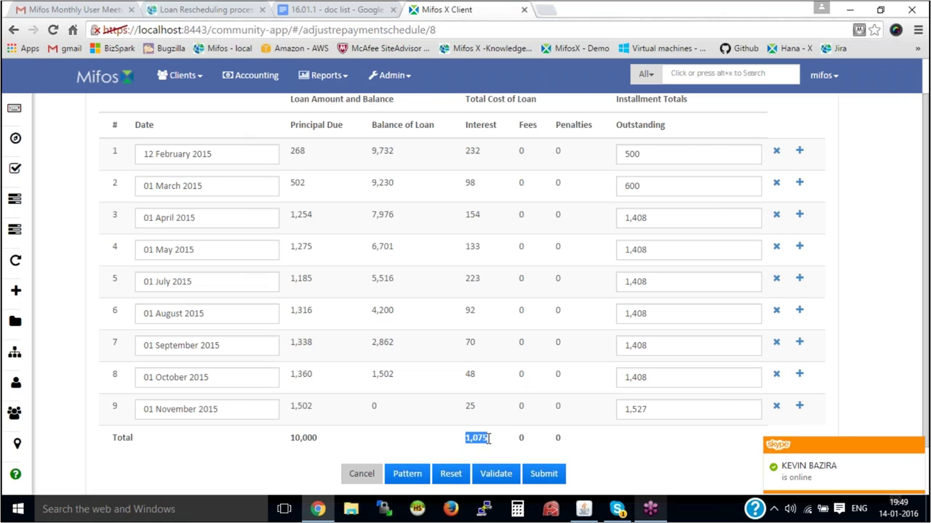
{"action": "left_click", "coordinate": [687, 158]}
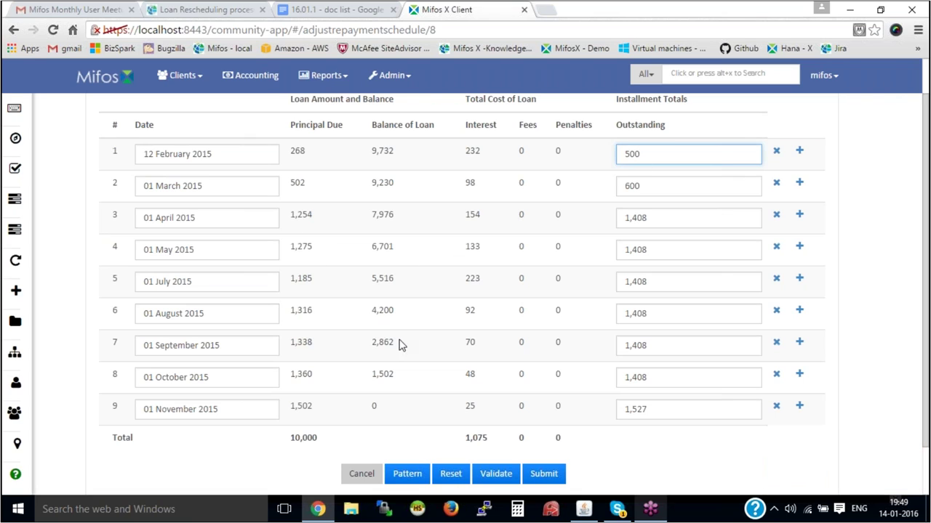
{"action": "scroll", "coordinate": [429, 345], "scroll_direction": "down", "scroll_amount": 2}
{"action": "scroll", "coordinate": [415, 480], "scroll_direction": "up", "scroll_amount": 2}
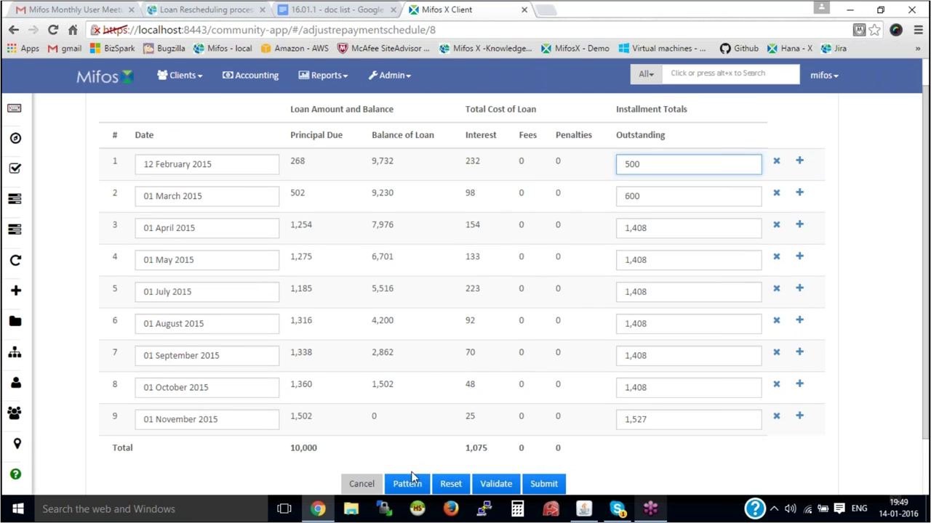
{"action": "left_click", "coordinate": [415, 491]}
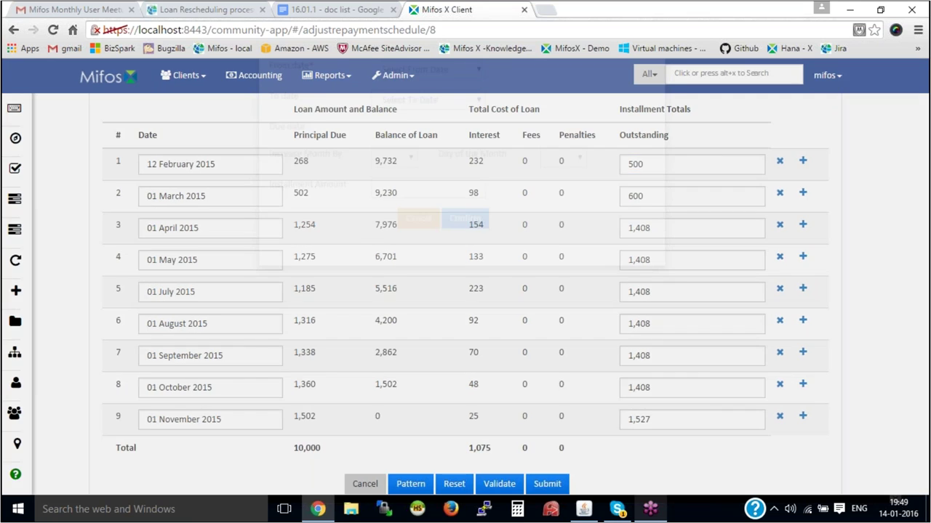
Apply a schedule pattern from 01 March to 01 July 2015, due on day 10, 1000 each.
{"action": "left_click", "coordinate": [443, 124]}
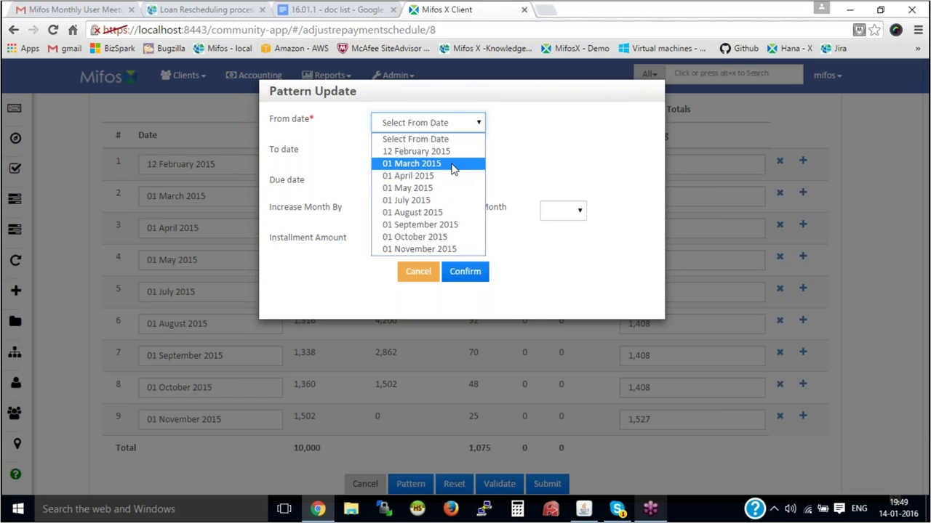
{"action": "left_click", "coordinate": [445, 165]}
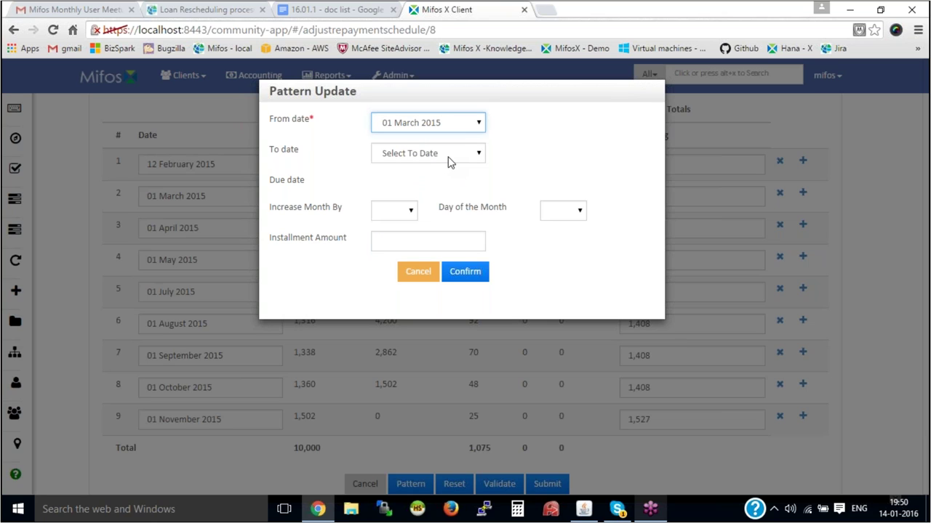
{"action": "left_click", "coordinate": [448, 157]}
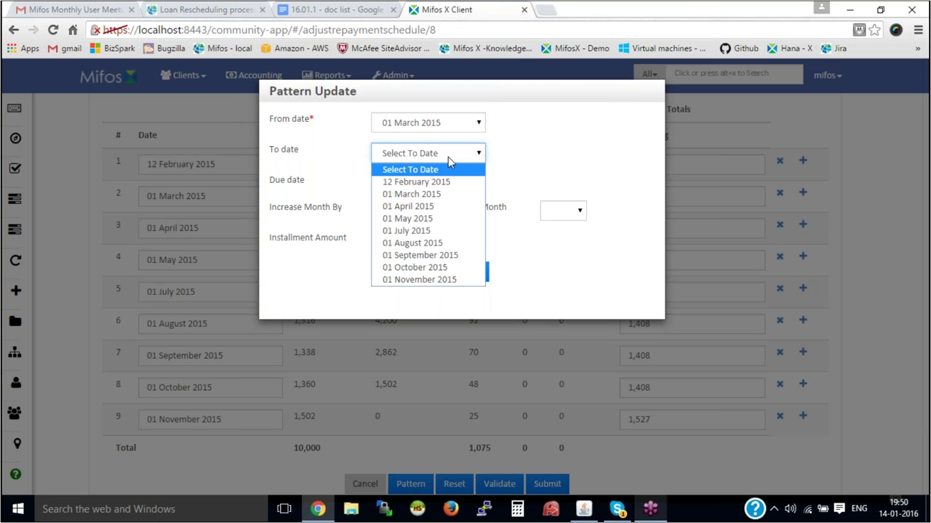
{"action": "left_click", "coordinate": [439, 233]}
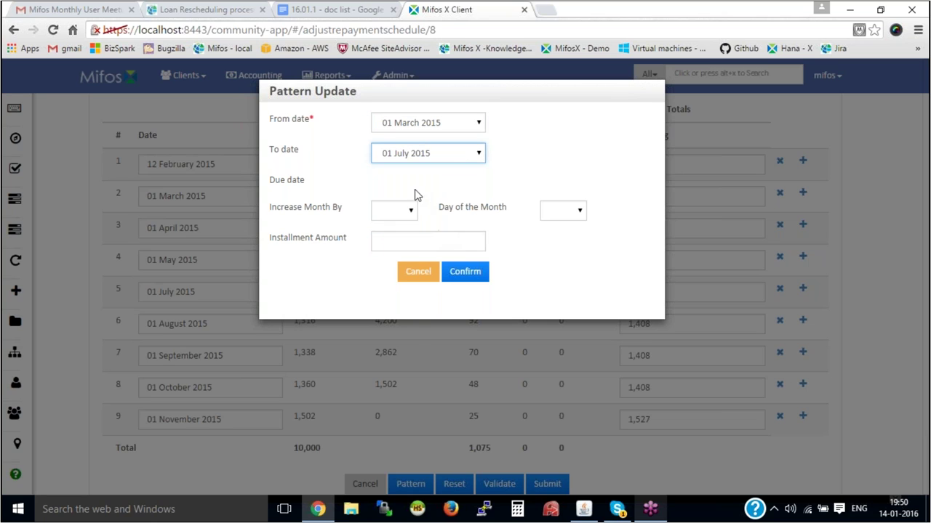
{"action": "left_click", "coordinate": [400, 212]}
{"action": "left_click", "coordinate": [572, 214]}
{"action": "left_click", "coordinate": [572, 213]}
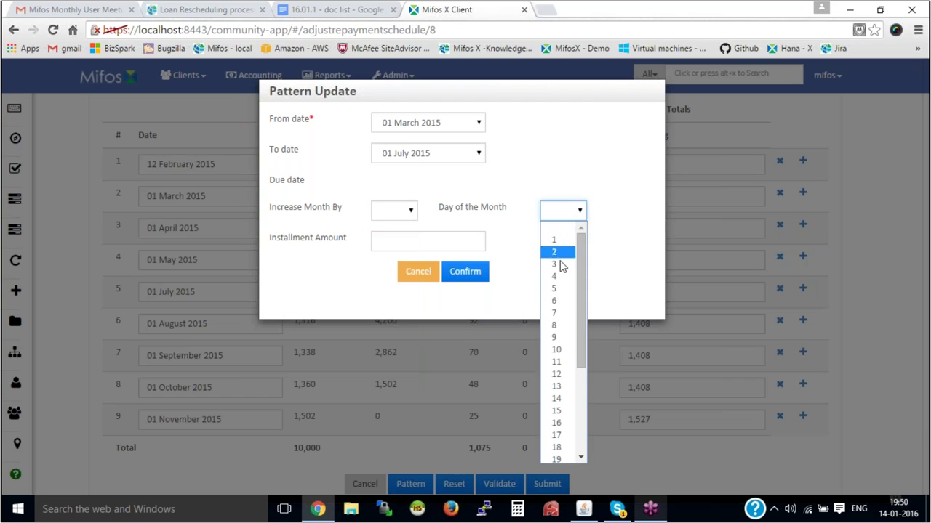
{"action": "left_click", "coordinate": [557, 351]}
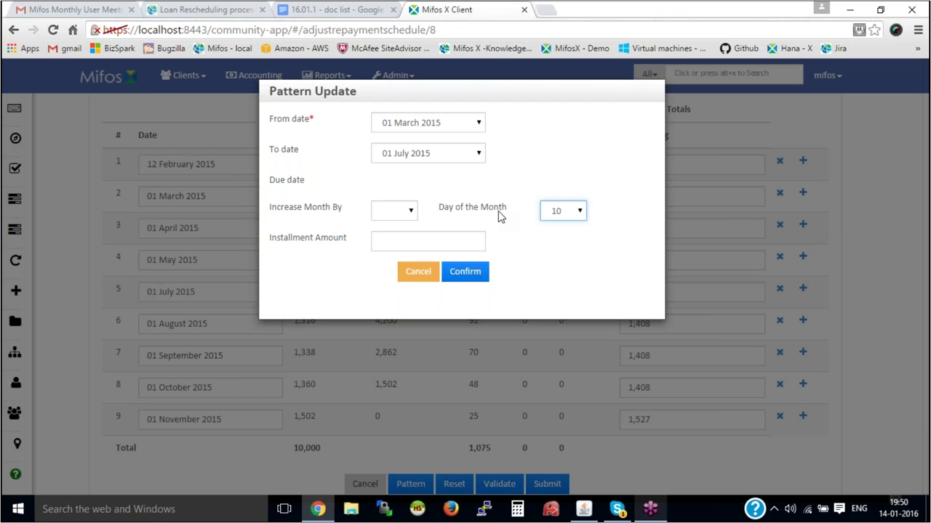
{"action": "left_click", "coordinate": [445, 237]}
{"action": "type", "text": "1000"}
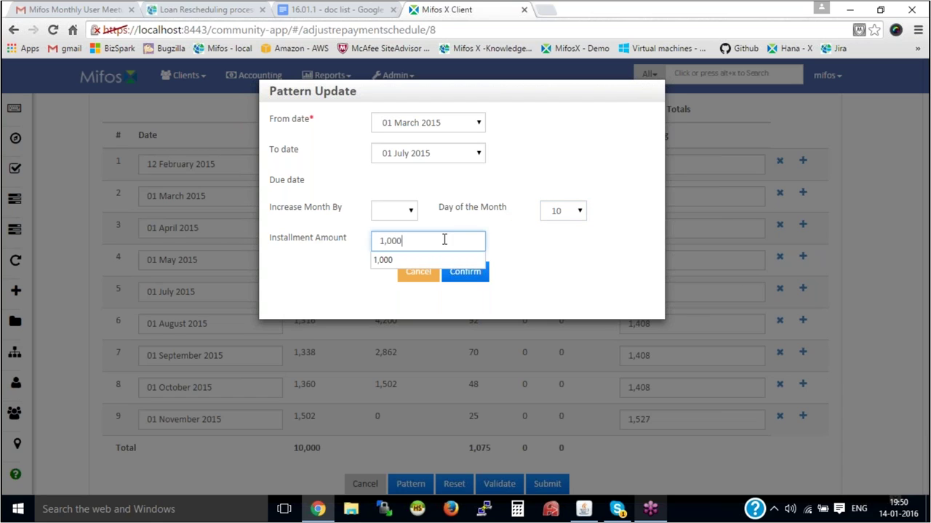
{"action": "left_click", "coordinate": [464, 273]}
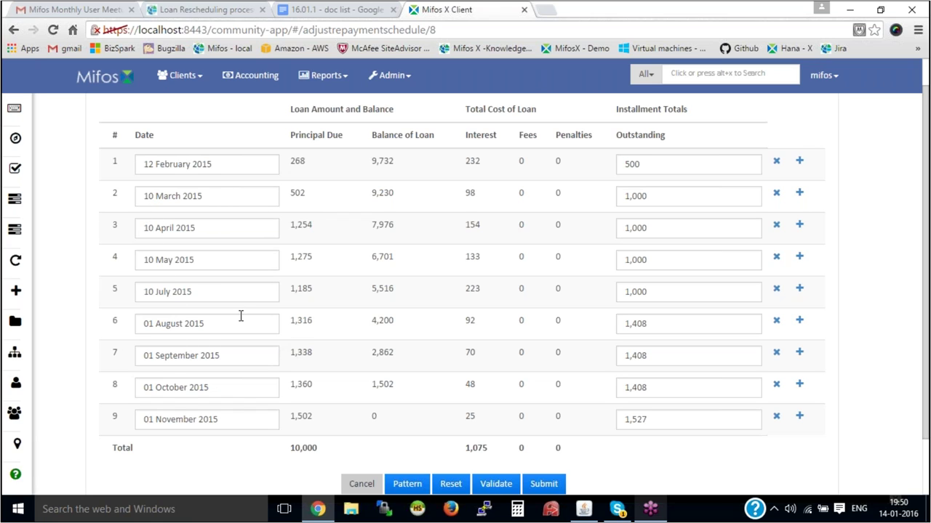
{"action": "left_click_drag", "start_coordinate": [209, 291], "coordinate": [179, 289]}
Submit the adjusted repayment schedule and review it on the loan page.
{"action": "left_click", "coordinate": [355, 293]}
{"action": "scroll", "coordinate": [460, 313], "scroll_direction": "down", "scroll_amount": 1}
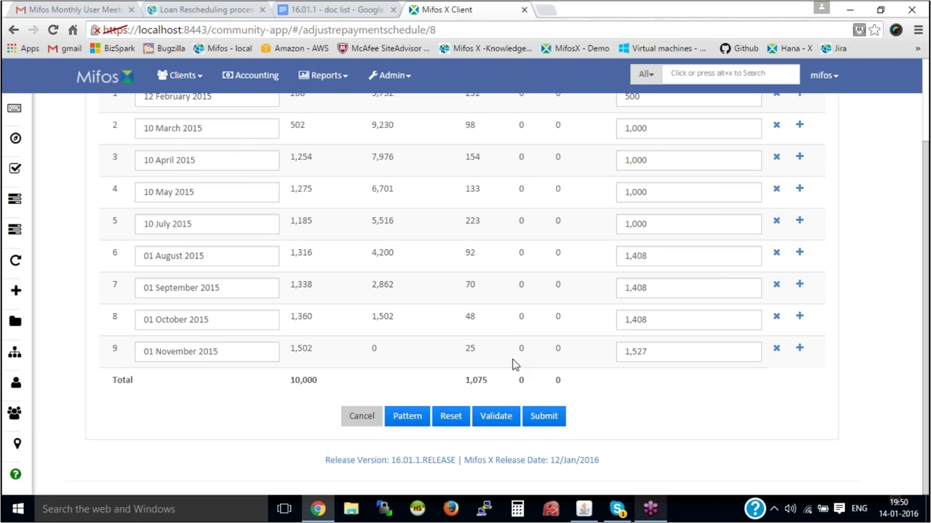
{"action": "scroll", "coordinate": [513, 364], "scroll_direction": "up", "scroll_amount": 1}
{"action": "left_click", "coordinate": [552, 489]}
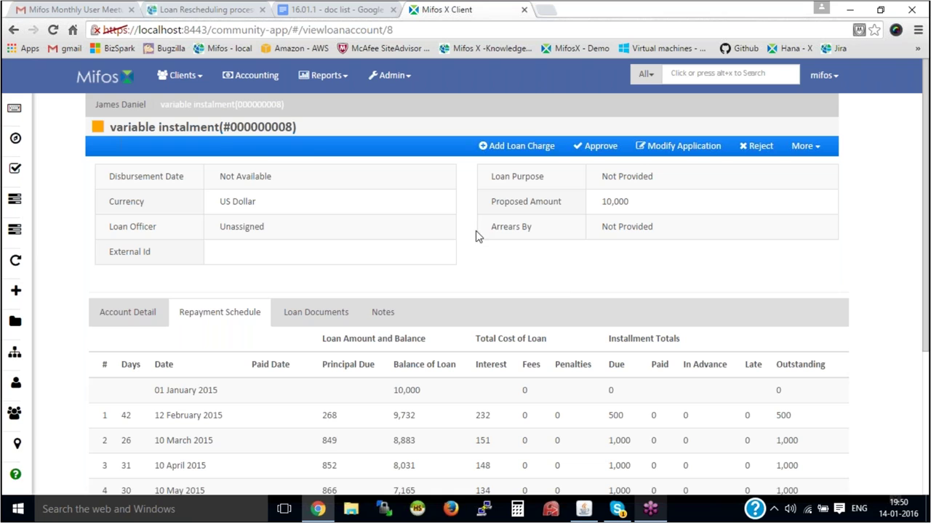
{"action": "scroll", "coordinate": [633, 360], "scroll_direction": "down", "scroll_amount": 3}
{"action": "scroll", "coordinate": [499, 303], "scroll_direction": "up", "scroll_amount": 3}
Switch to the 16.01.1 doc list and find the Loan provisioning notes.
{"action": "left_click", "coordinate": [829, 77]}
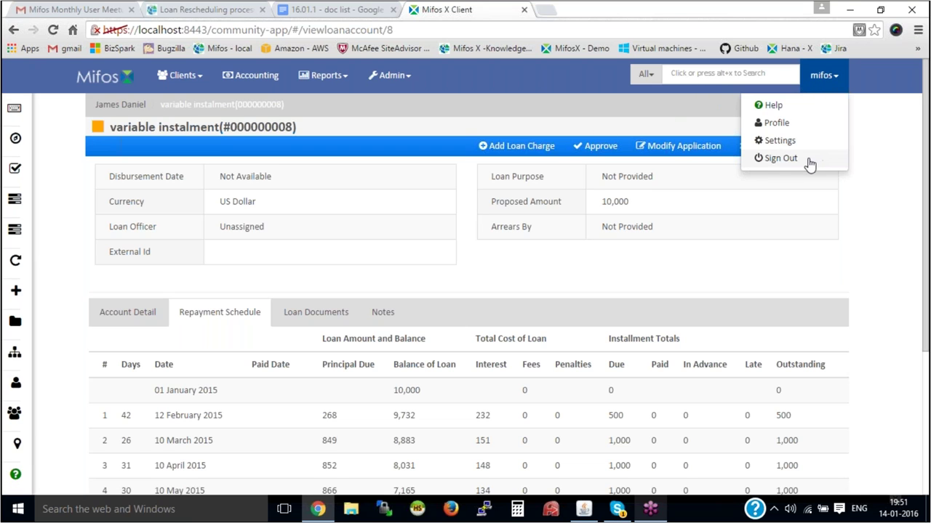
{"action": "left_click", "coordinate": [194, 9]}
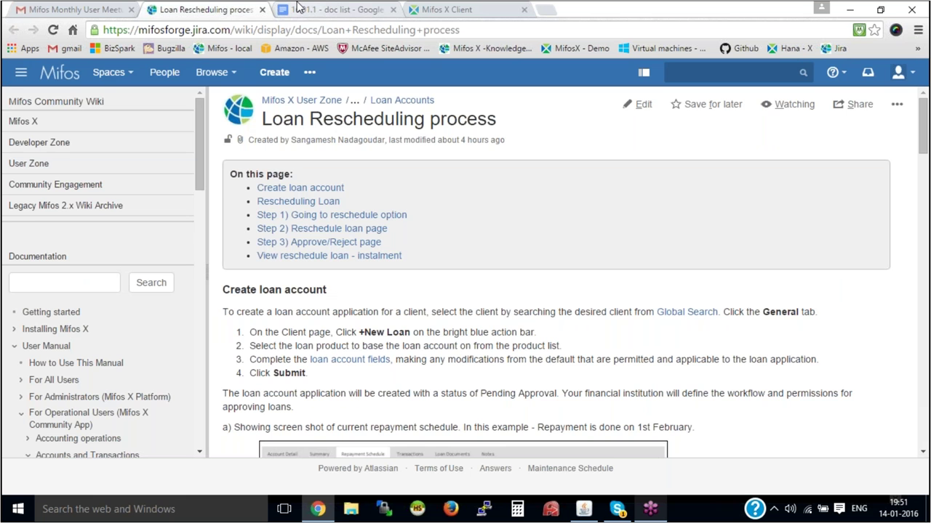
{"action": "left_click", "coordinate": [331, 10]}
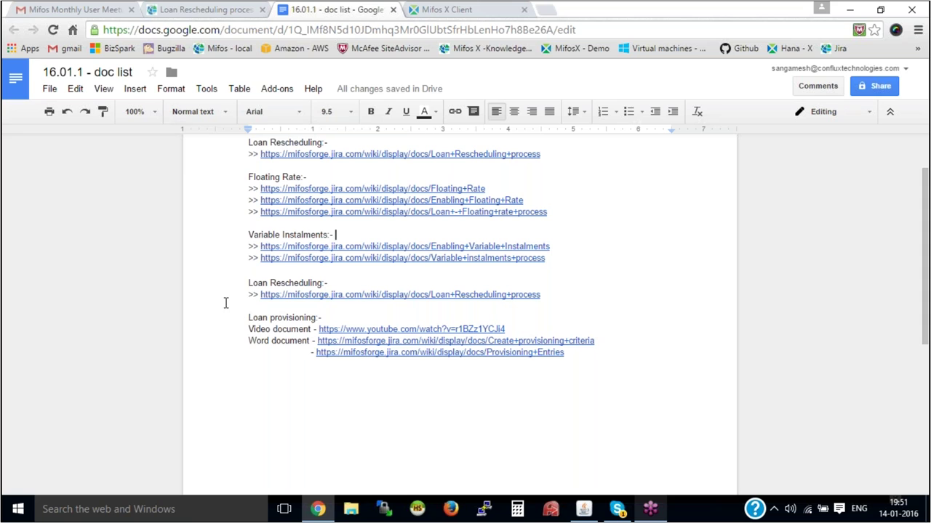
{"action": "left_click", "coordinate": [248, 317]}
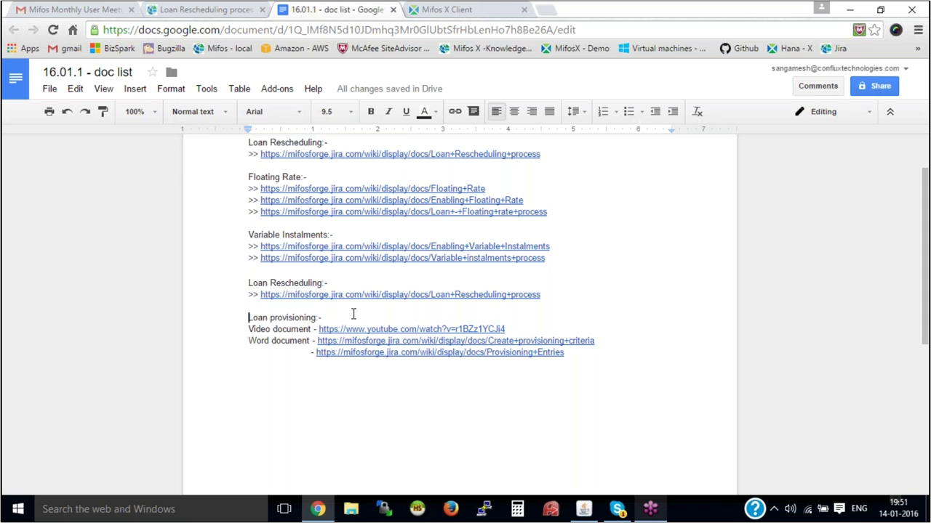
Back in Mifos, go through Admin to Provisioning Criteria and start a new criteria.
{"action": "left_click", "coordinate": [468, 8]}
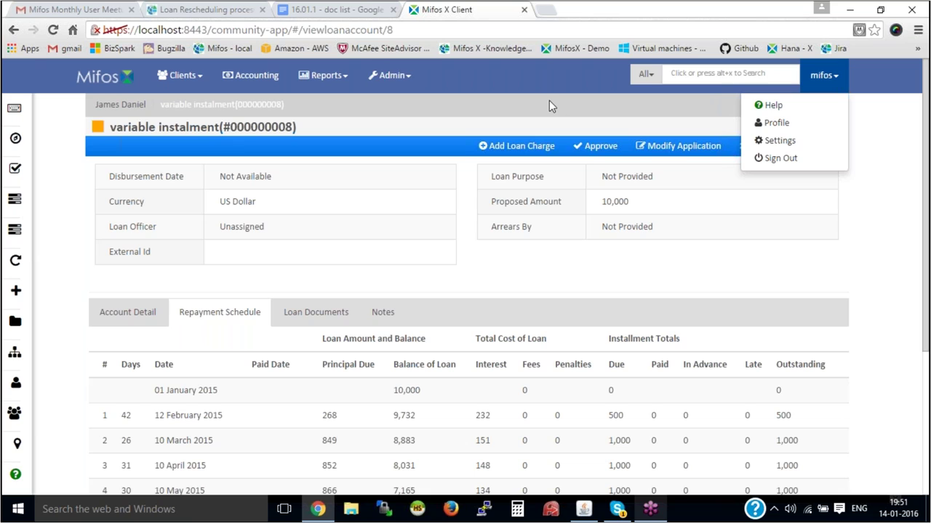
{"action": "left_click", "coordinate": [397, 82]}
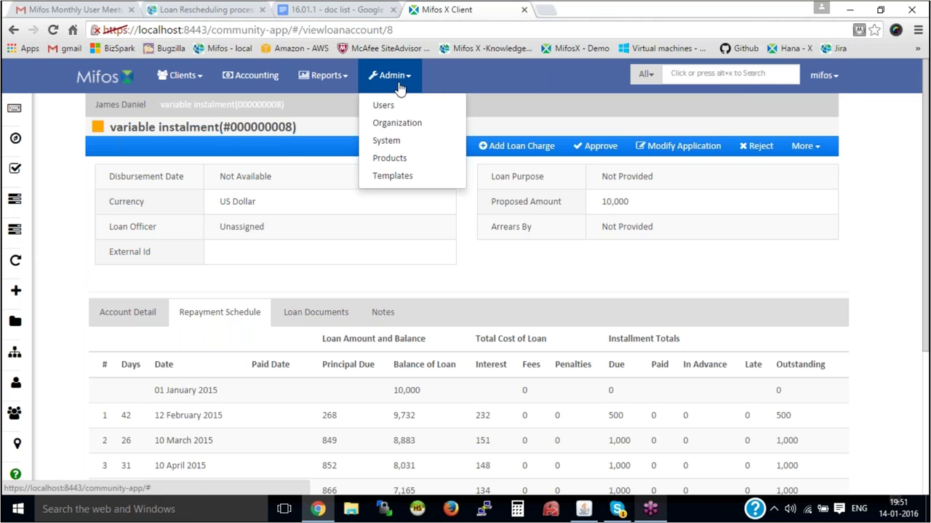
{"action": "left_click", "coordinate": [409, 160]}
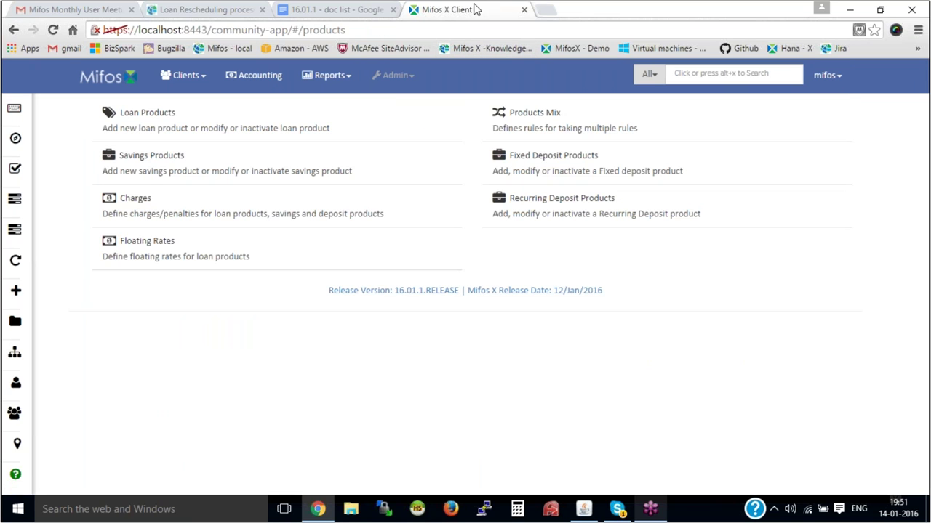
{"action": "left_click", "coordinate": [390, 75]}
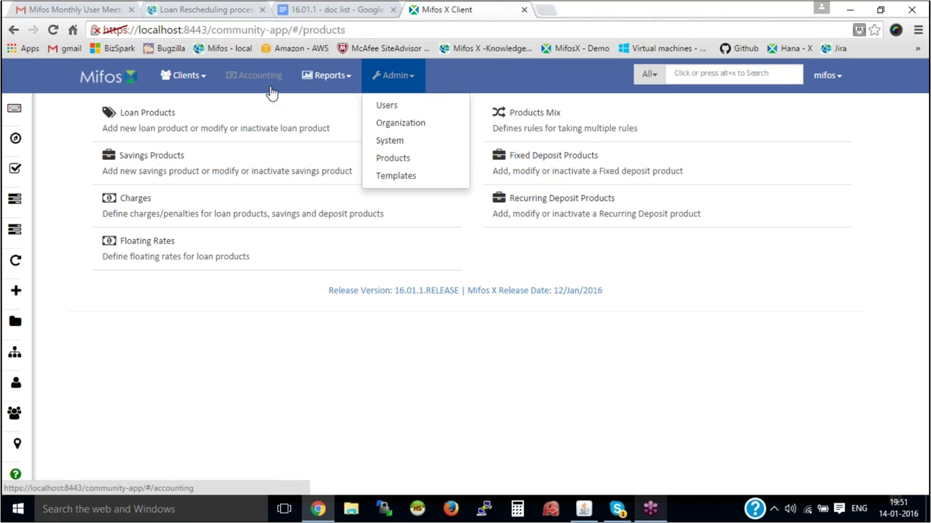
{"action": "left_click", "coordinate": [417, 129]}
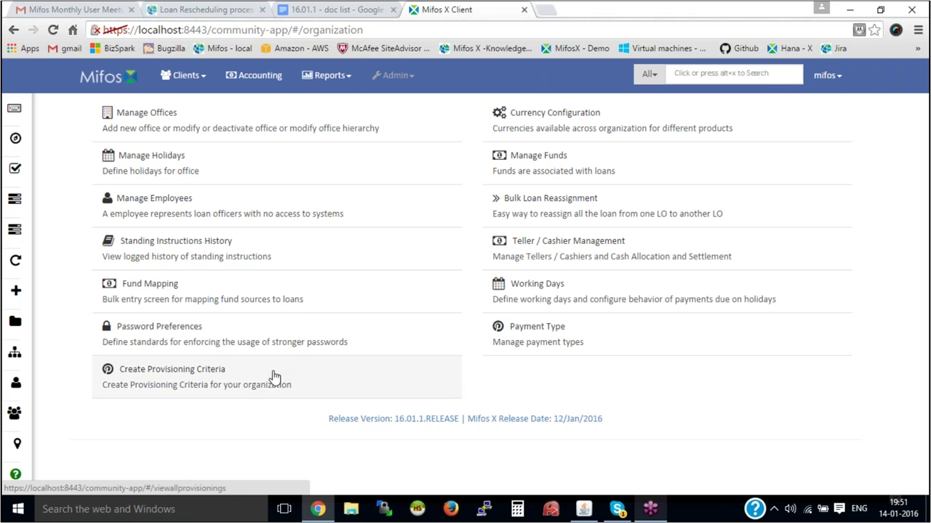
{"action": "left_click", "coordinate": [405, 76]}
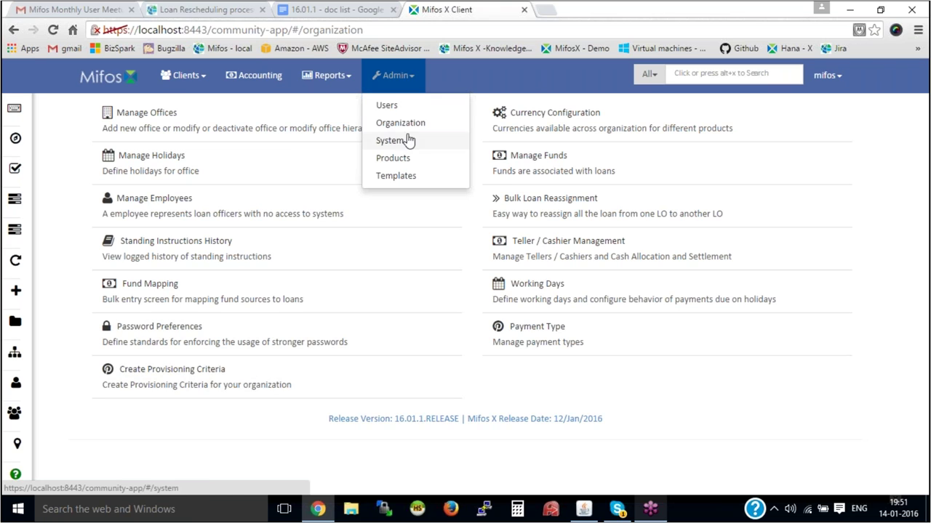
{"action": "left_click", "coordinate": [225, 383]}
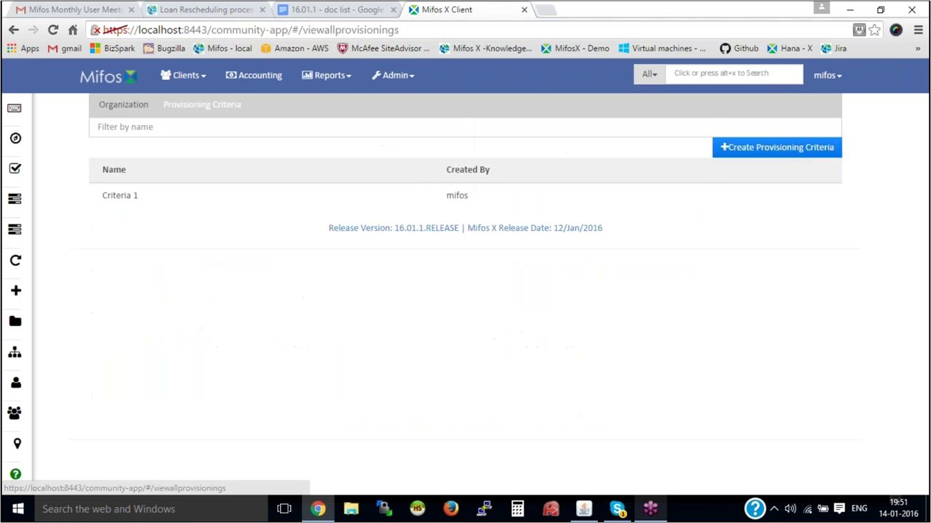
{"action": "left_click", "coordinate": [780, 149]}
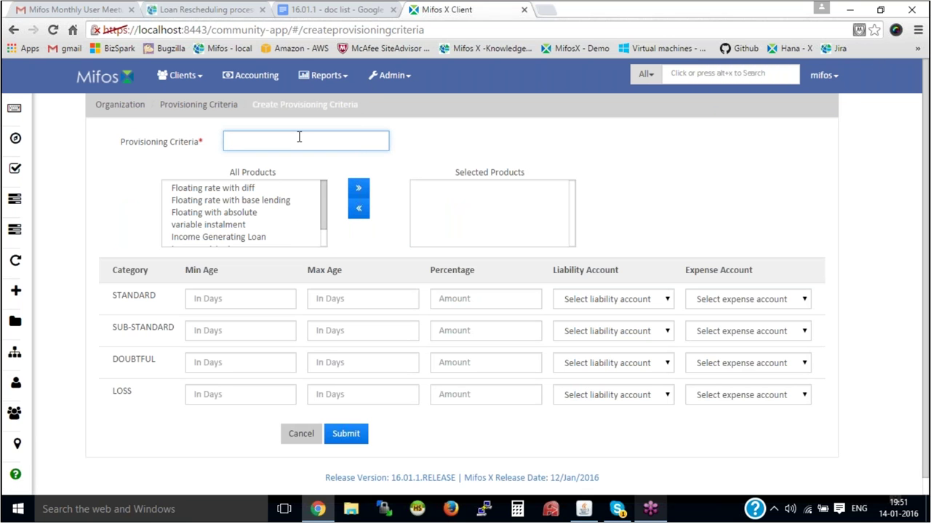
Name the criteria 'Criteria 2' and add Loan provisioning to its selected products.
{"action": "type", "text": "Cr"}
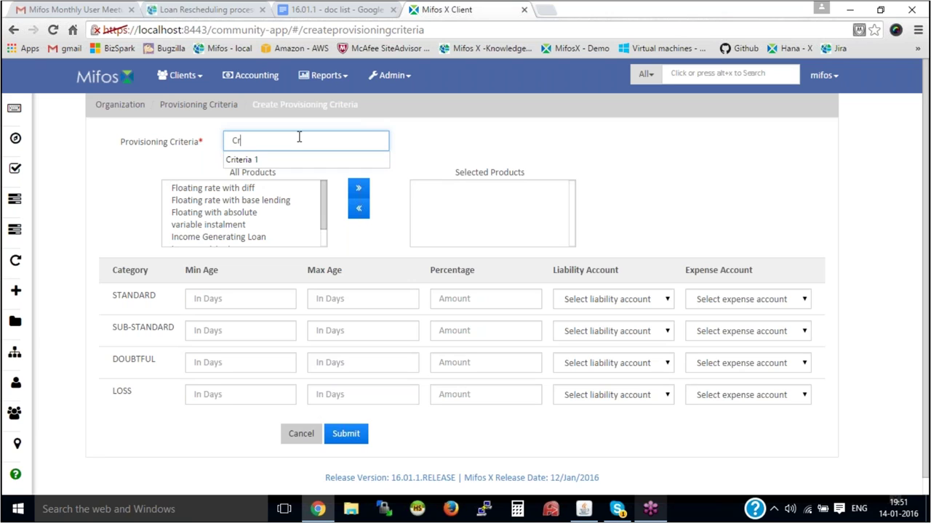
{"action": "type", "text": "iteria 2"}
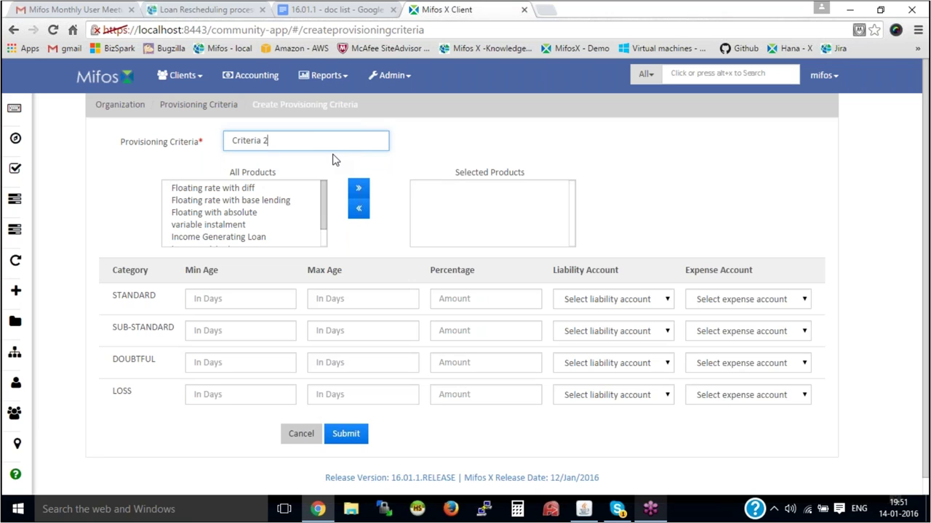
{"action": "mouse_move", "coordinate": [322, 206]}
{"action": "left_mouse_down"}
{"action": "mouse_move", "coordinate": [321, 224]}
{"action": "mouse_move", "coordinate": [322, 199]}
{"action": "mouse_move", "coordinate": [322, 215]}
{"action": "left_mouse_up"}
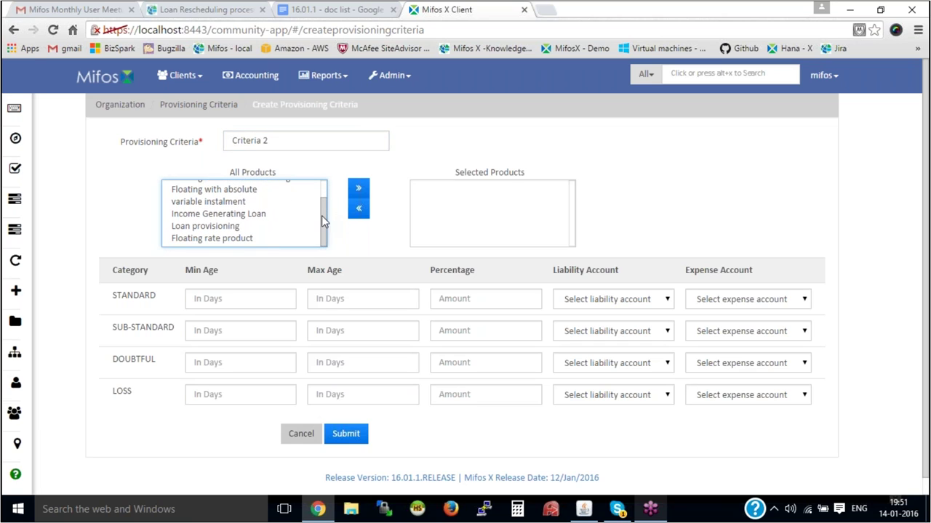
{"action": "left_click", "coordinate": [233, 228]}
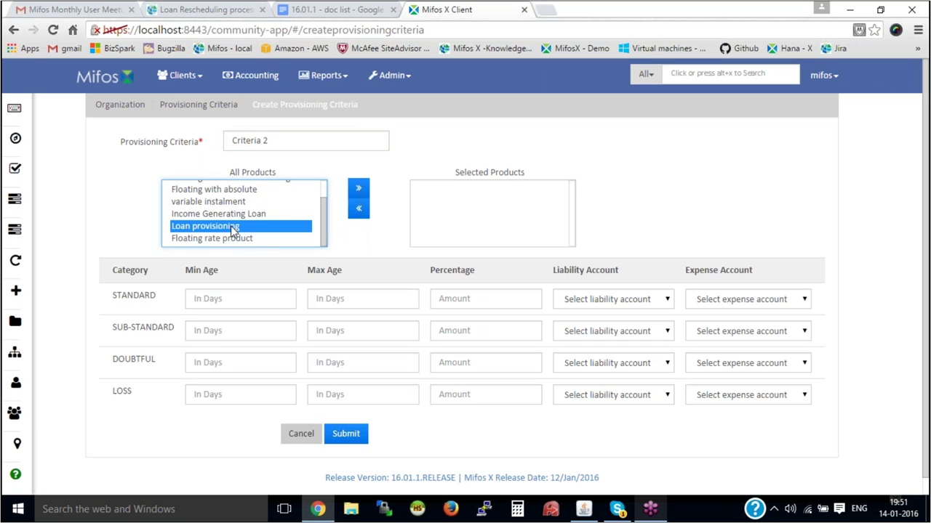
{"action": "left_click", "coordinate": [360, 188]}
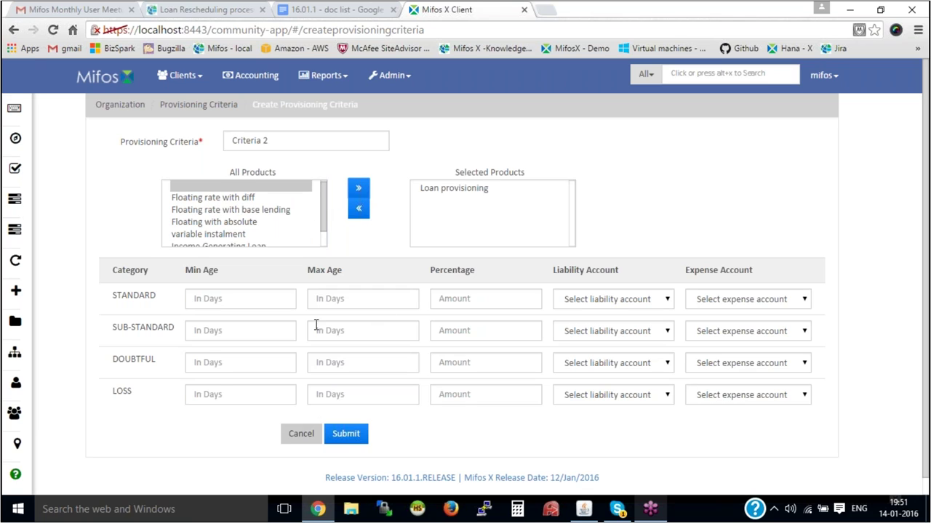
Set the STANDARD category to minimum age 1, maximum age 15, percentage 5.
{"action": "left_click", "coordinate": [258, 298]}
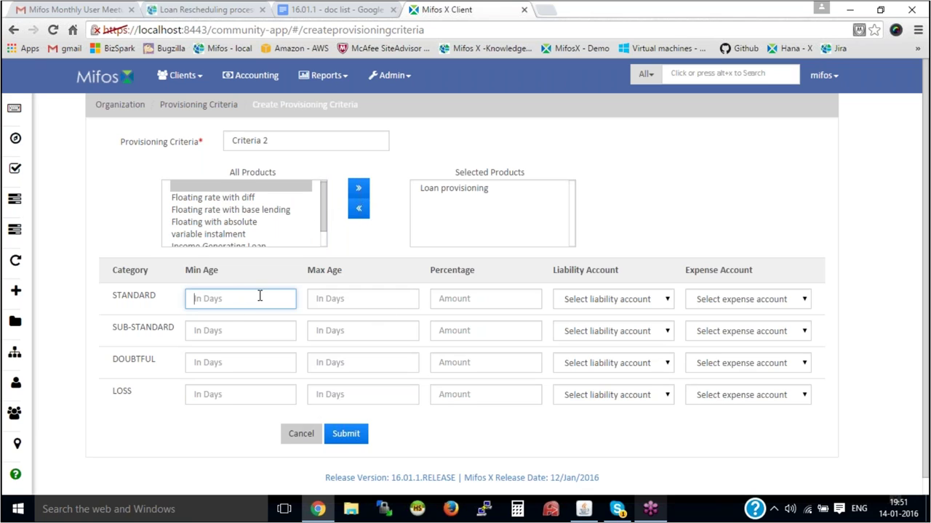
{"action": "type", "text": "1"}
{"action": "left_click", "coordinate": [353, 301]}
{"action": "type", "text": "1"}
{"action": "left_click", "coordinate": [458, 299]}
{"action": "type", "text": "5"}
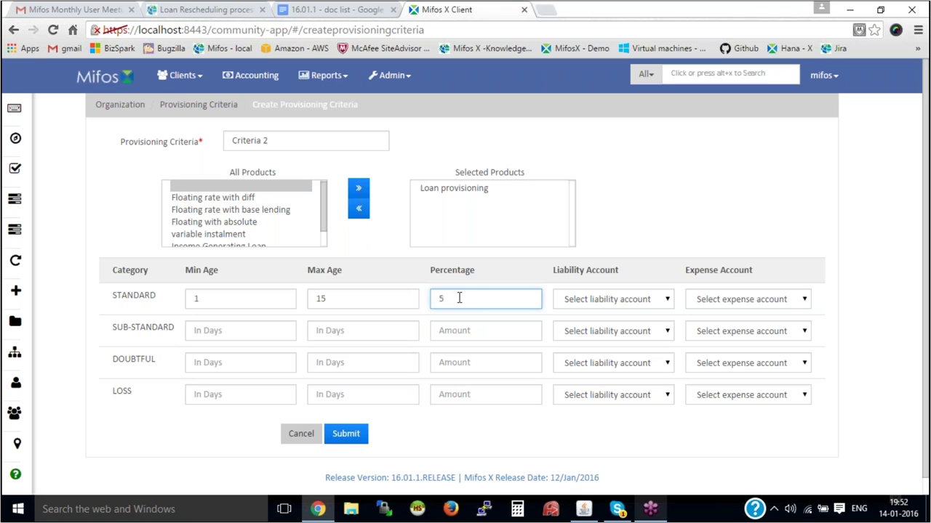
{"action": "left_click", "coordinate": [587, 301]}
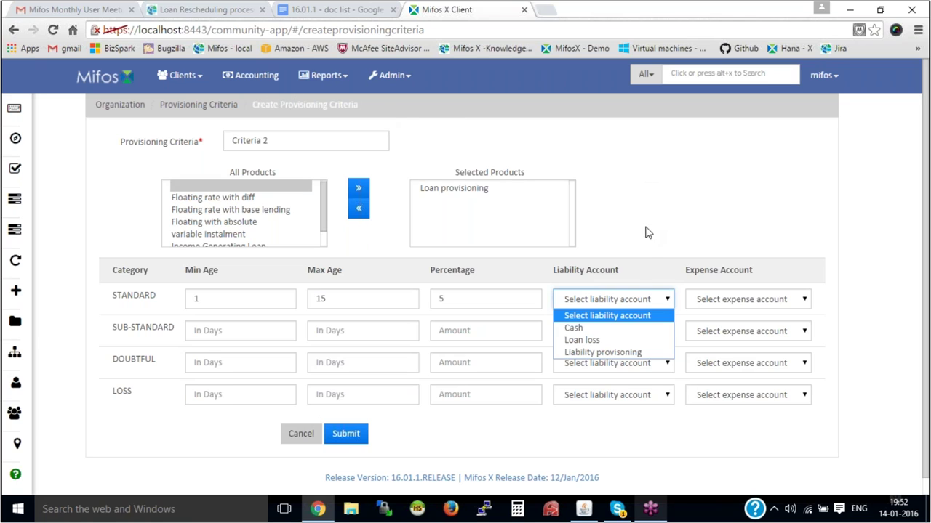
Give the STANDARD category Liability provisioning as liability account and Loan loss as expense account.
{"action": "left_click", "coordinate": [609, 354]}
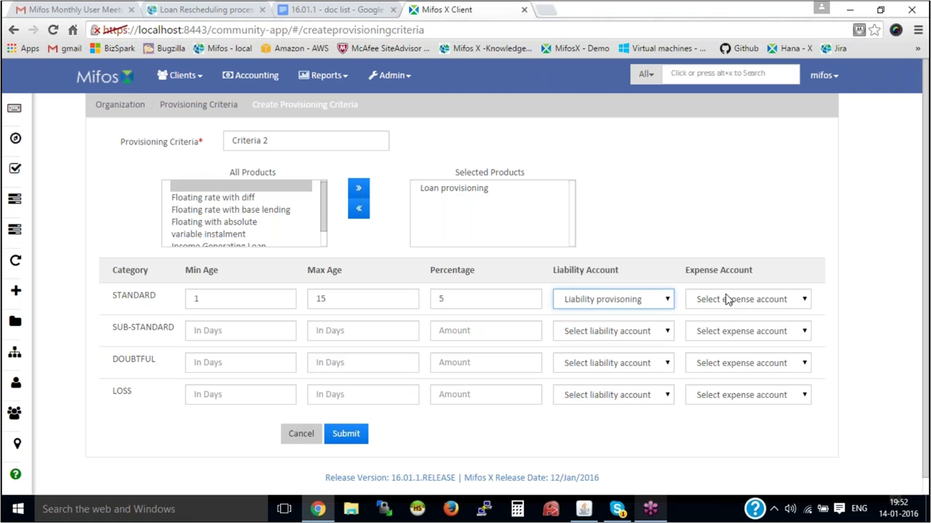
{"action": "left_click", "coordinate": [725, 299]}
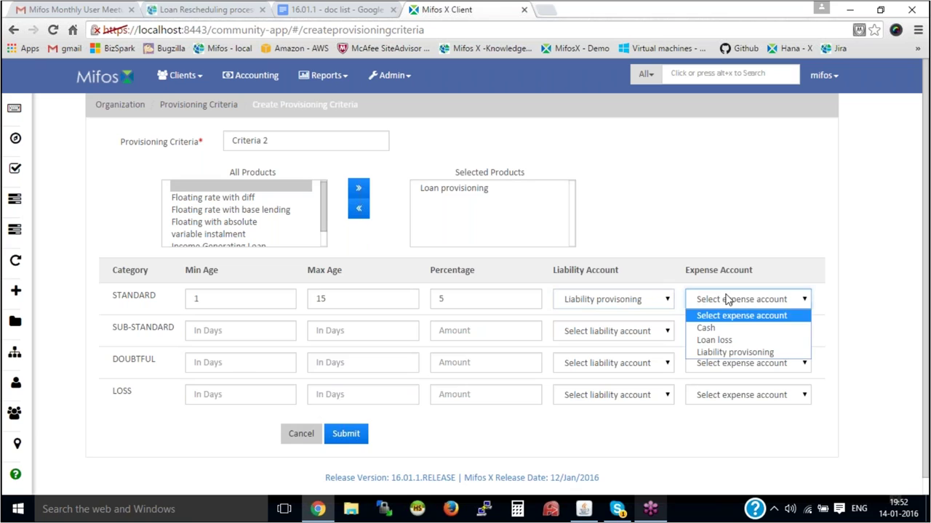
{"action": "left_click", "coordinate": [716, 342]}
Set SUB-STANDARD to 16–30 days at 10%, with Liability provisioning and Loan loss accounts.
{"action": "left_click", "coordinate": [247, 335]}
{"action": "type", "text": "16"}
{"action": "left_click", "coordinate": [358, 334]}
{"action": "type", "text": "30"}
{"action": "left_click", "coordinate": [474, 333]}
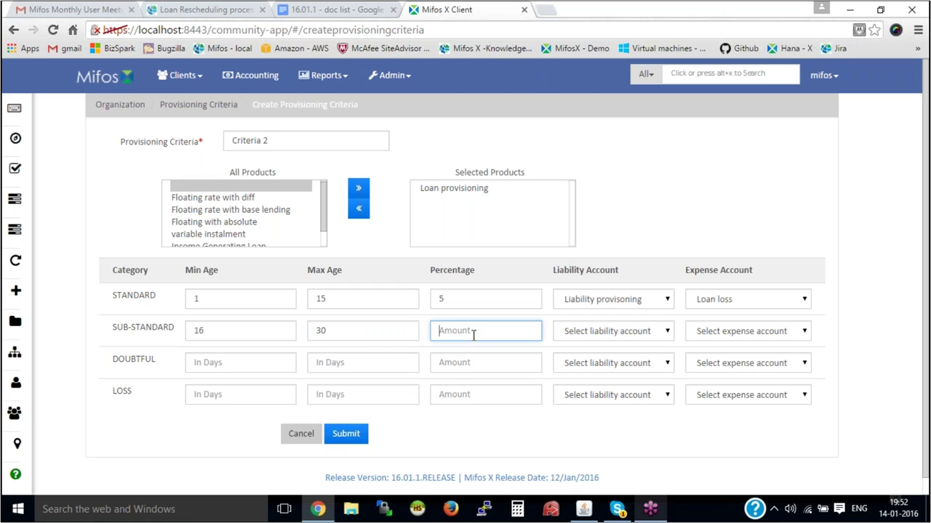
{"action": "type", "text": "10"}
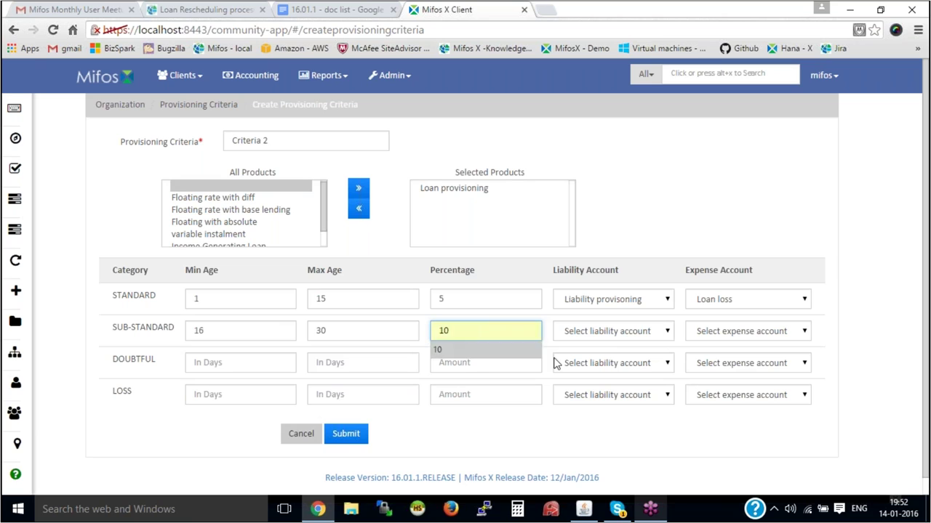
{"action": "left_click", "coordinate": [614, 332]}
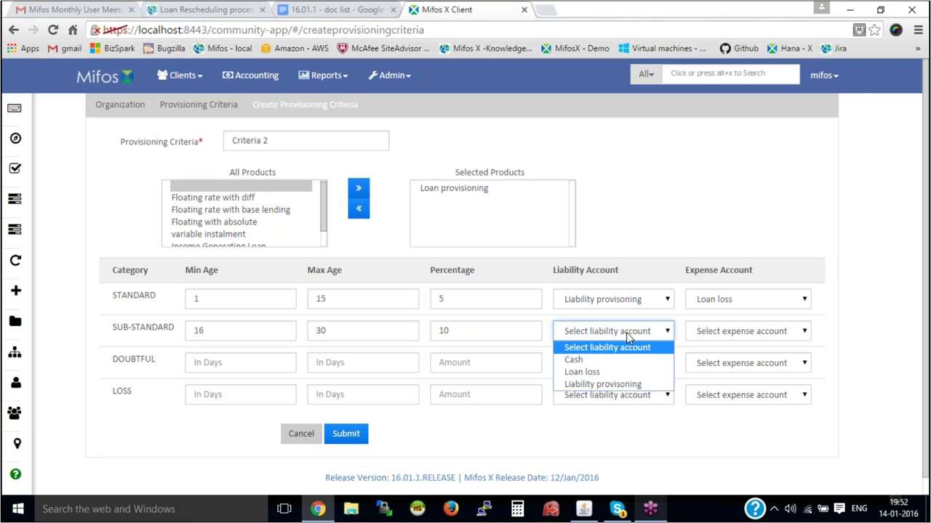
{"action": "left_click", "coordinate": [624, 383]}
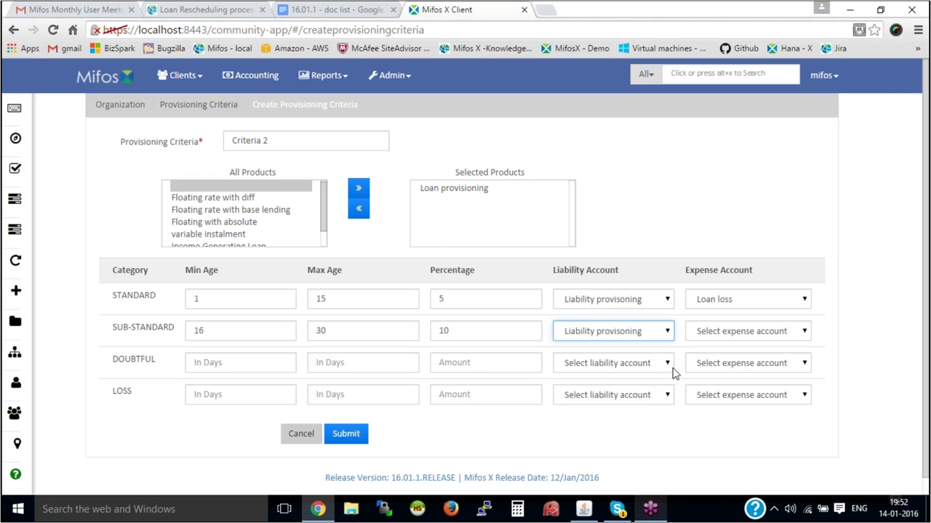
{"action": "left_click", "coordinate": [749, 335]}
{"action": "left_click", "coordinate": [748, 373]}
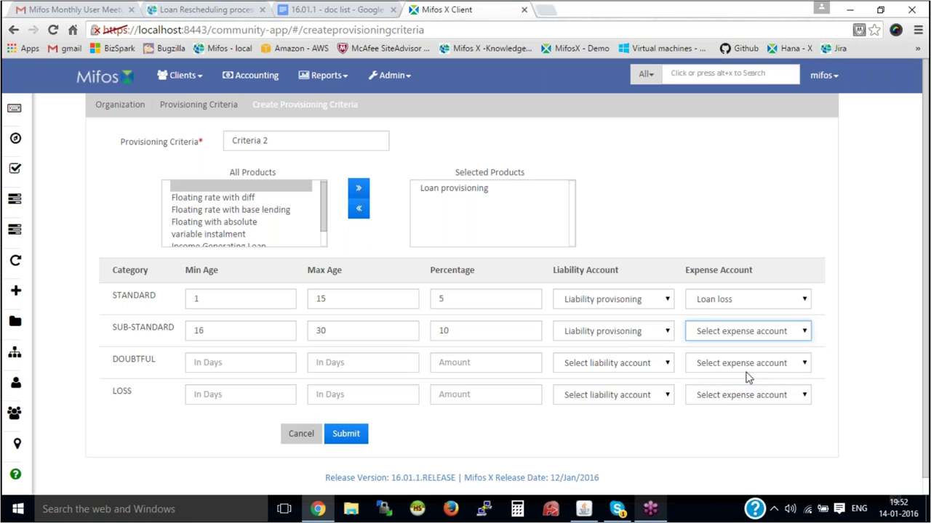
Set DOUBTFUL to 31–45 days at 15%, with Liability provisioning and Loan loss accounts.
{"action": "left_click", "coordinate": [222, 362]}
{"action": "type", "text": "31"}
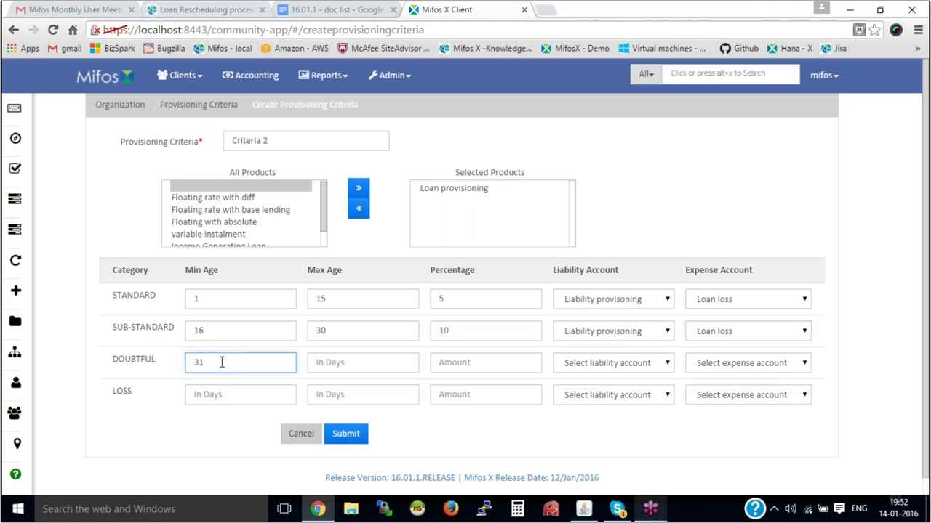
{"action": "left_click", "coordinate": [346, 355]}
{"action": "type", "text": "45"}
{"action": "left_click", "coordinate": [466, 368]}
{"action": "type", "text": "15"}
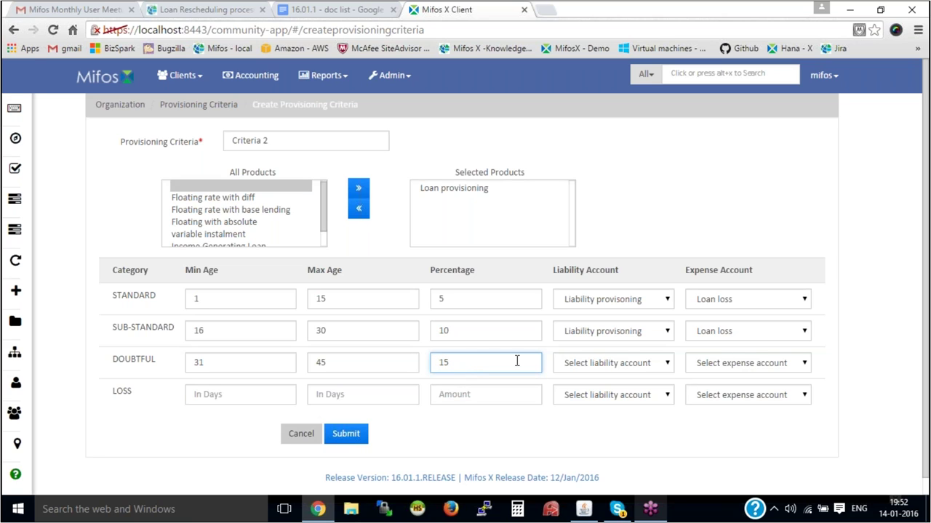
{"action": "left_click", "coordinate": [596, 364]}
{"action": "left_click", "coordinate": [602, 414]}
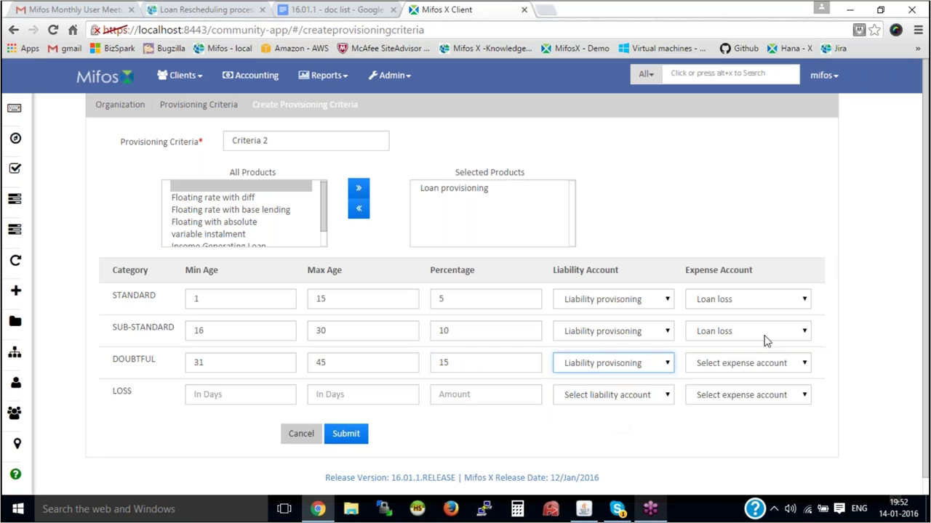
{"action": "left_click", "coordinate": [757, 365]}
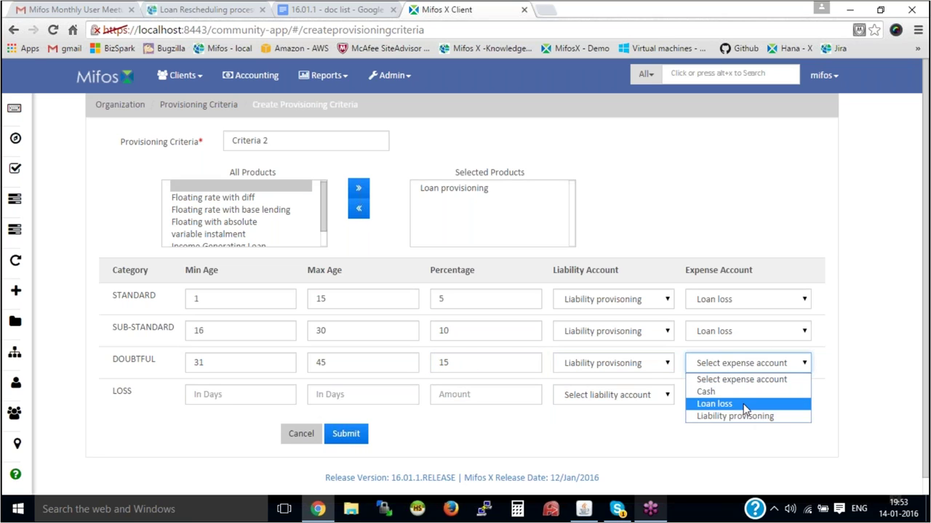
{"action": "left_click", "coordinate": [744, 404]}
Set LOSS to 46–60 days at 20%, with Liability provisioning and Loan loss accounts.
{"action": "left_click", "coordinate": [283, 401]}
{"action": "type", "text": "46"}
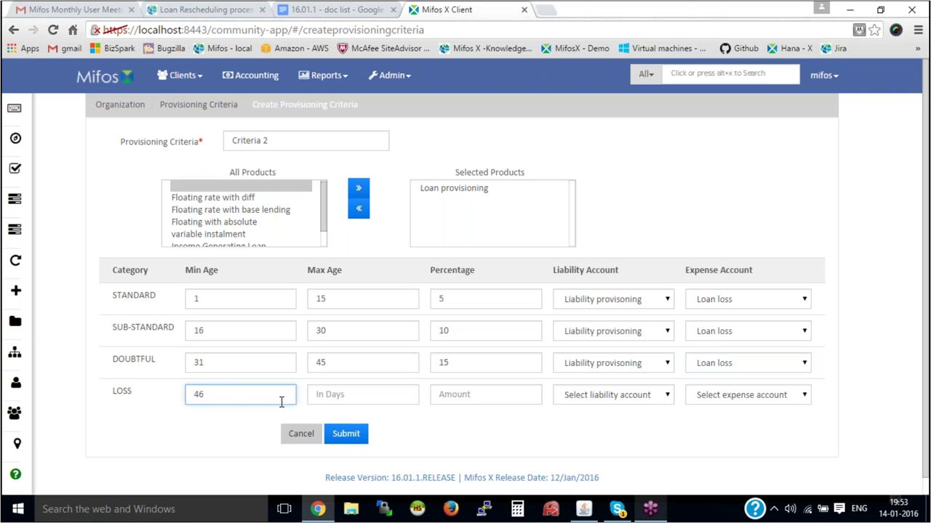
{"action": "left_click", "coordinate": [339, 398]}
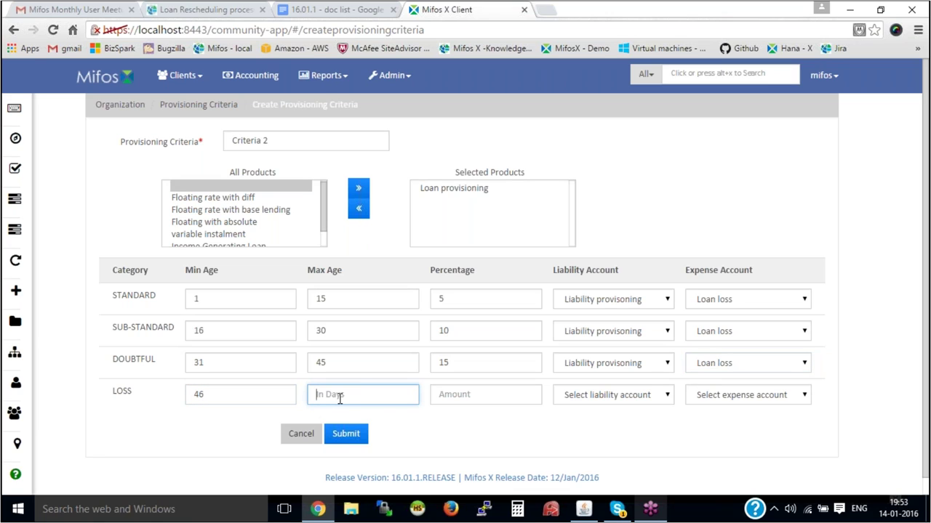
{"action": "type", "text": "60"}
{"action": "left_click", "coordinate": [461, 391]}
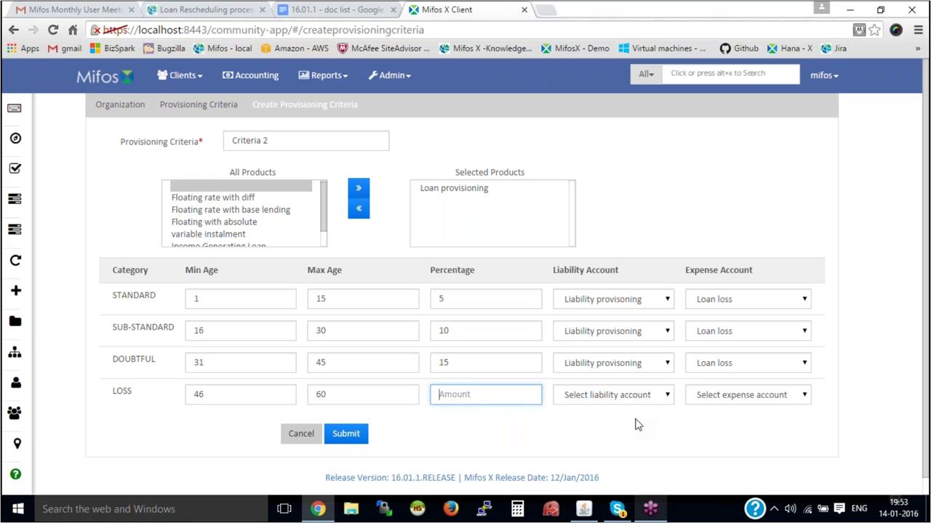
{"action": "type", "text": "20"}
{"action": "left_click", "coordinate": [629, 395]}
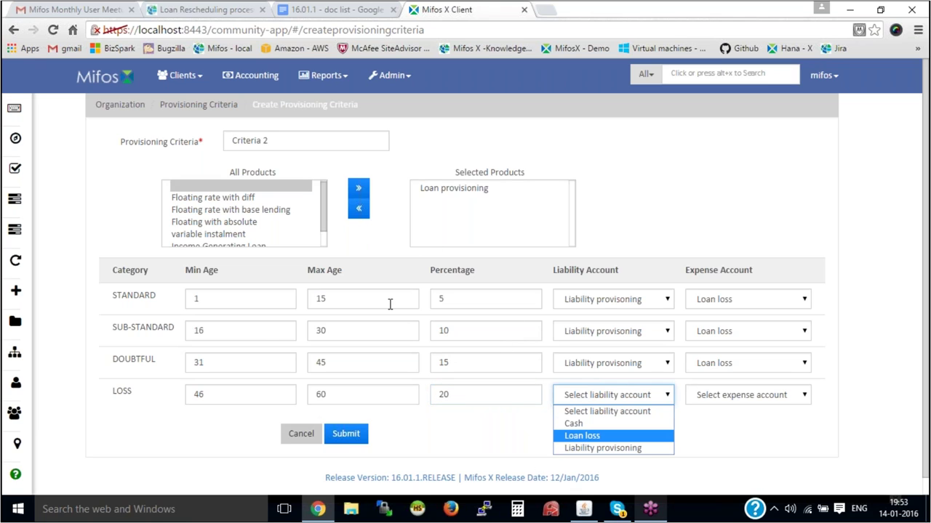
{"action": "left_click", "coordinate": [607, 448]}
{"action": "left_click", "coordinate": [729, 401]}
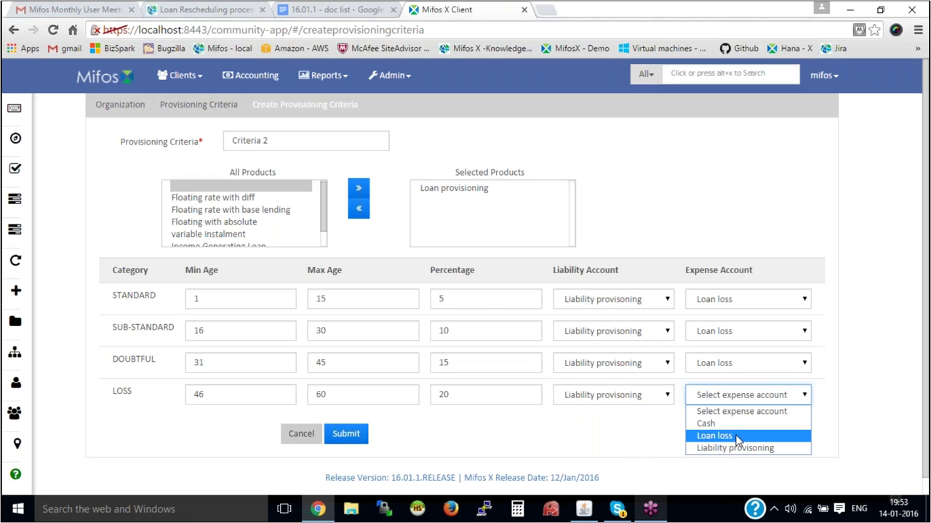
{"action": "left_click", "coordinate": [734, 435]}
{"action": "left_click", "coordinate": [468, 426]}
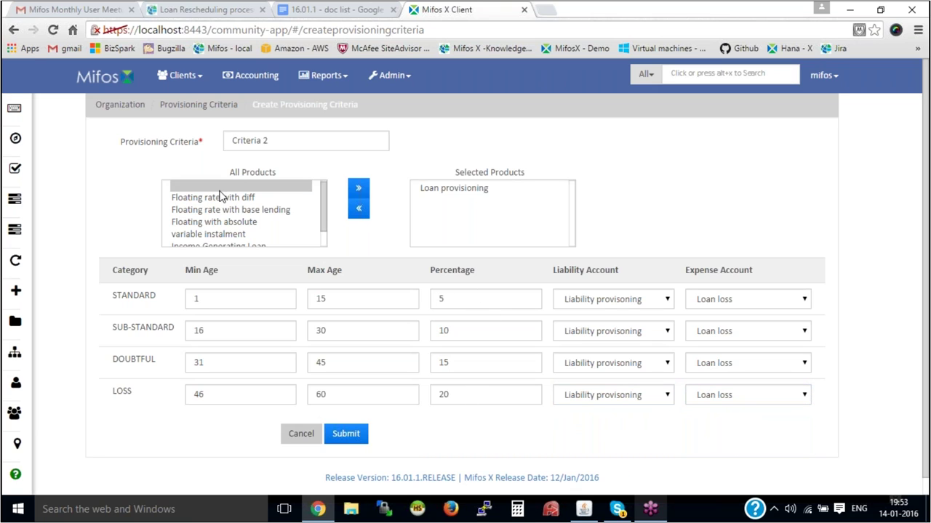
Submit Criteria 2, which fails with a data integrity error, then view existing Criteria 1's categories.
{"action": "left_click", "coordinate": [348, 434]}
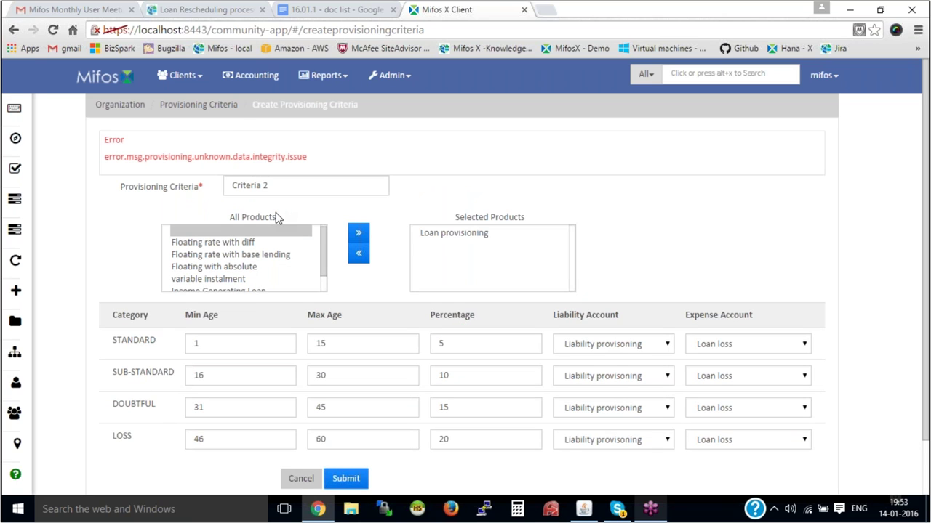
{"action": "left_click_drag", "start_coordinate": [321, 253], "coordinate": [323, 267]}
{"action": "left_click", "coordinate": [474, 235]}
{"action": "scroll", "coordinate": [494, 326], "scroll_direction": "down", "scroll_amount": 2}
{"action": "scroll", "coordinate": [386, 385], "scroll_direction": "up", "scroll_amount": 2}
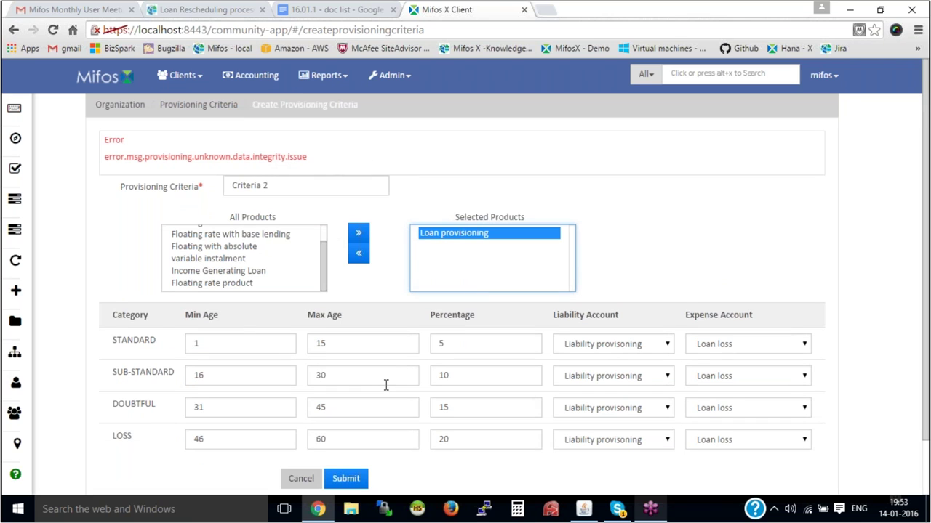
{"action": "left_click", "coordinate": [217, 106]}
{"action": "left_click", "coordinate": [205, 200]}
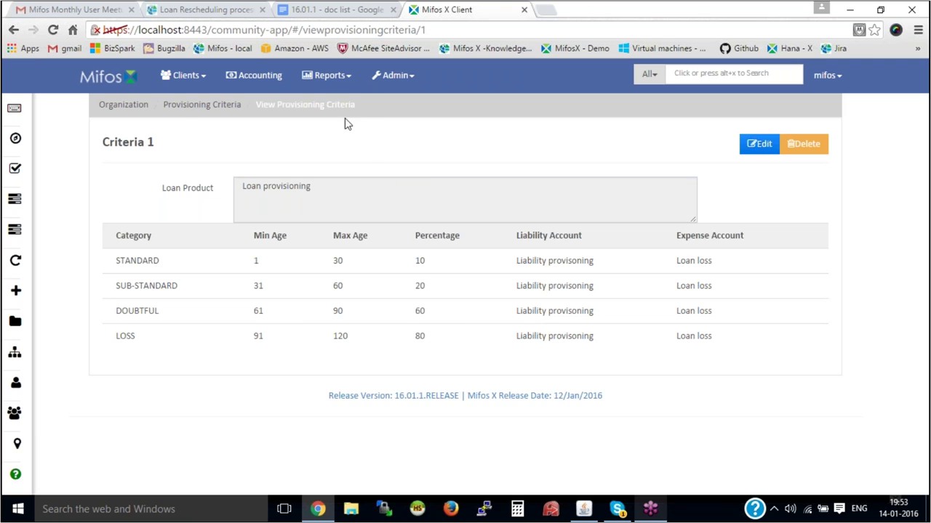
Return to the provisioning criteria list, visit the Accounting page, then open the Clients list.
{"action": "left_click", "coordinate": [182, 106]}
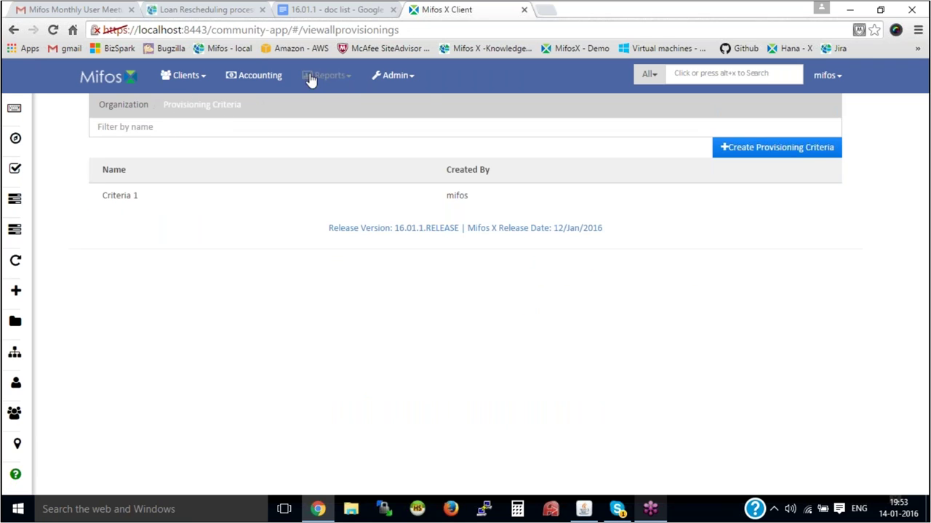
{"action": "left_click", "coordinate": [247, 76]}
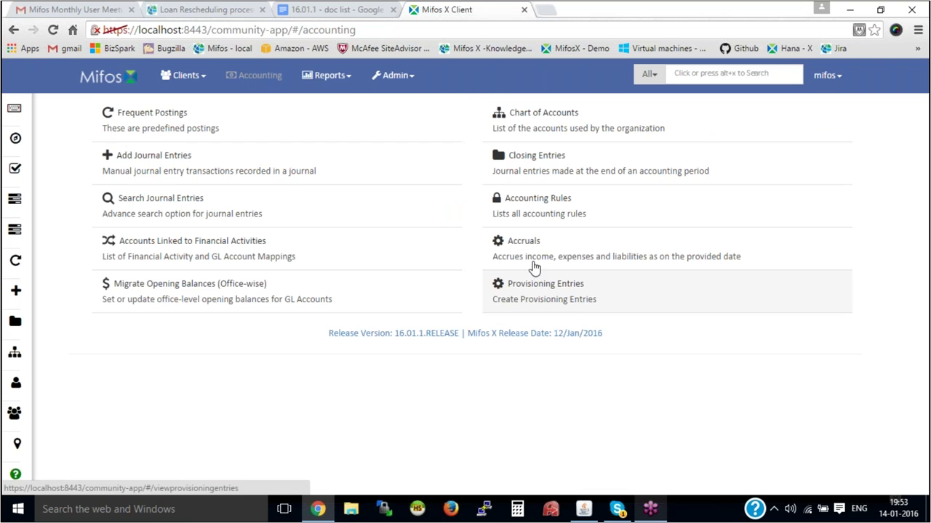
{"action": "left_click", "coordinate": [187, 75]}
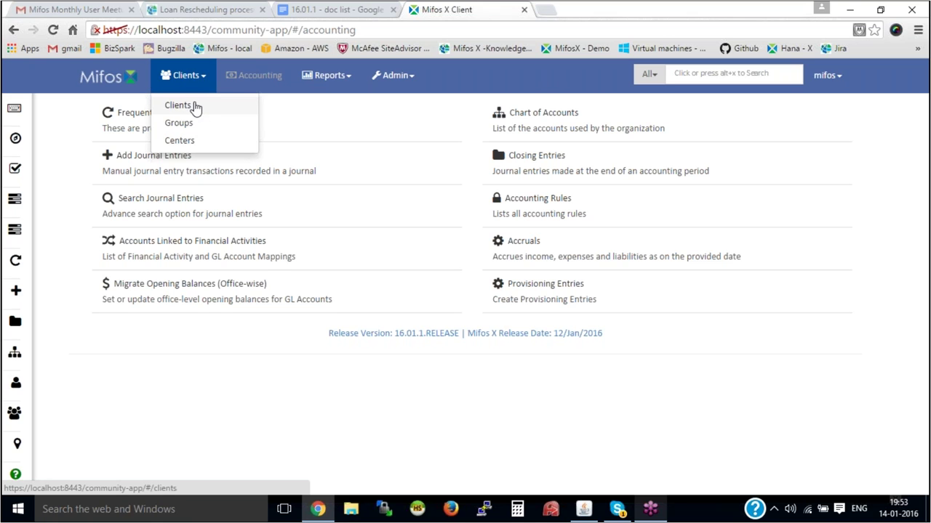
{"action": "left_click", "coordinate": [195, 108]}
Start a new loan application for the first client using the Loan provisioning product.
{"action": "left_click", "coordinate": [231, 214]}
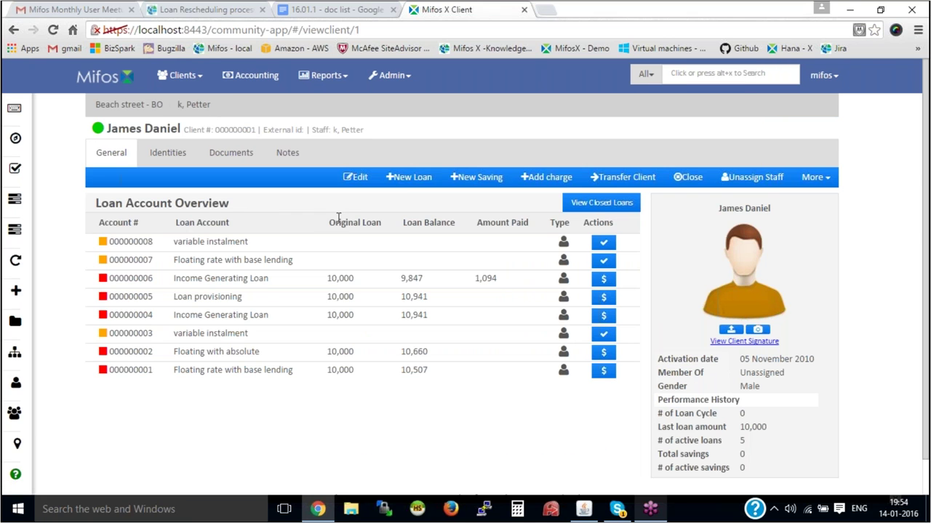
{"action": "left_click", "coordinate": [406, 187]}
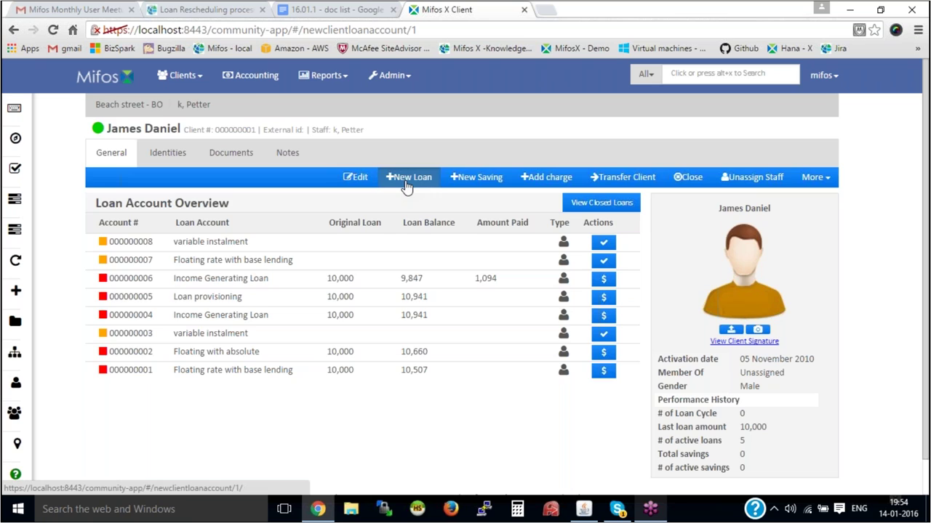
{"action": "left_click", "coordinate": [317, 144]}
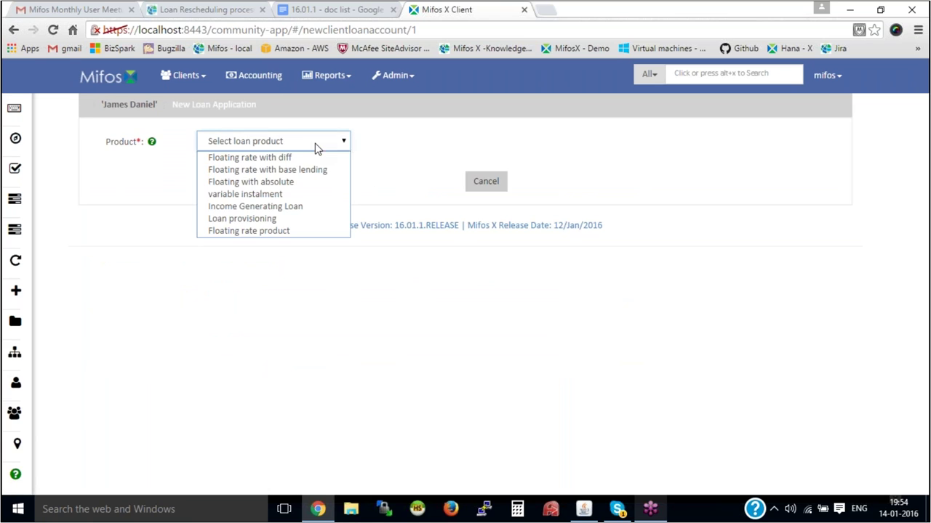
{"action": "left_click", "coordinate": [306, 220]}
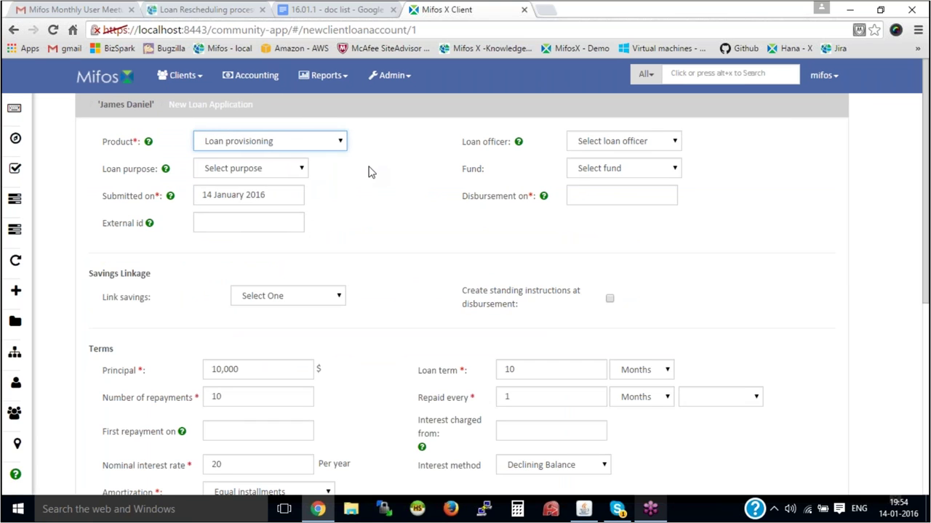
Set the loan's Submitted on date to 01 August 2015.
{"action": "left_click", "coordinate": [286, 192]}
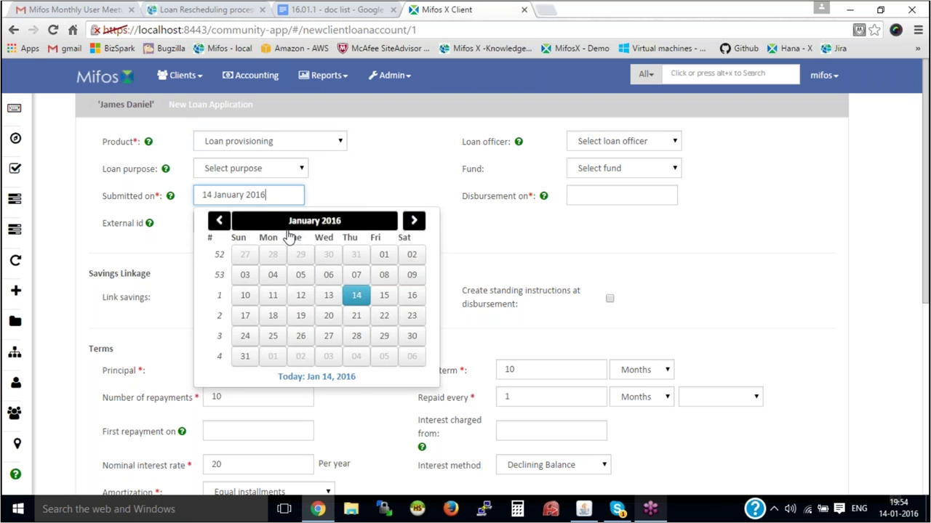
{"action": "left_click_drag", "start_coordinate": [288, 197], "coordinate": [205, 201]}
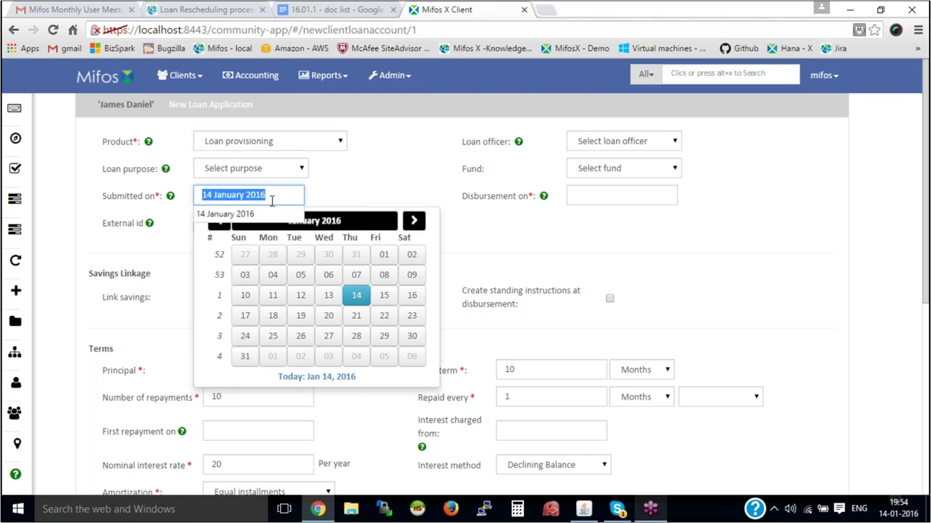
{"action": "key", "text": "End"}
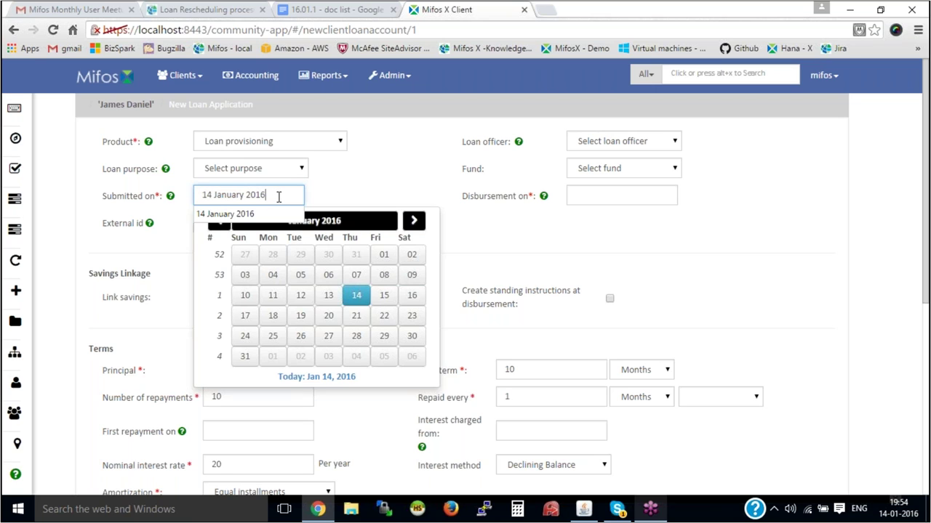
{"action": "left_click", "coordinate": [347, 197]}
{"action": "left_click", "coordinate": [287, 192]}
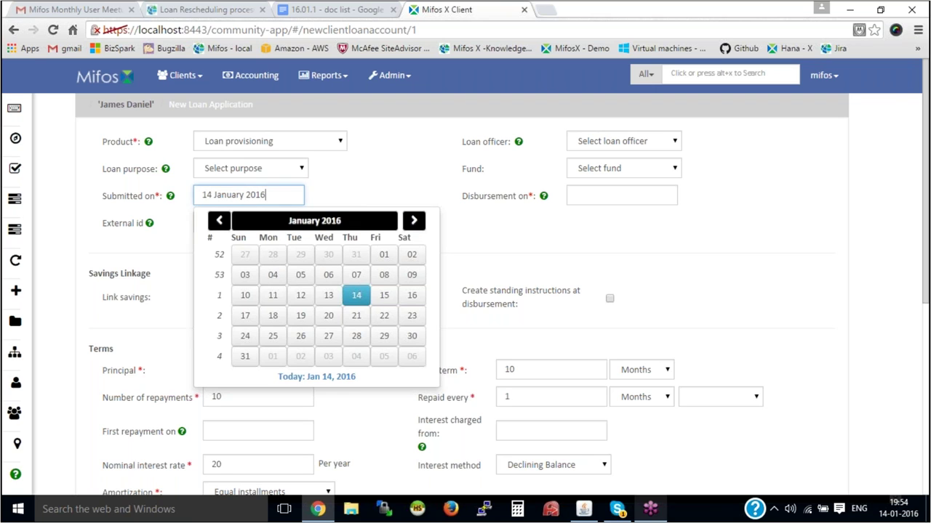
{"action": "left_click", "coordinate": [219, 221]}
{"action": "left_click", "coordinate": [220, 220]}
{"action": "left_click", "coordinate": [219, 221]}
{"action": "left_click", "coordinate": [219, 220]}
{"action": "left_click", "coordinate": [220, 221]}
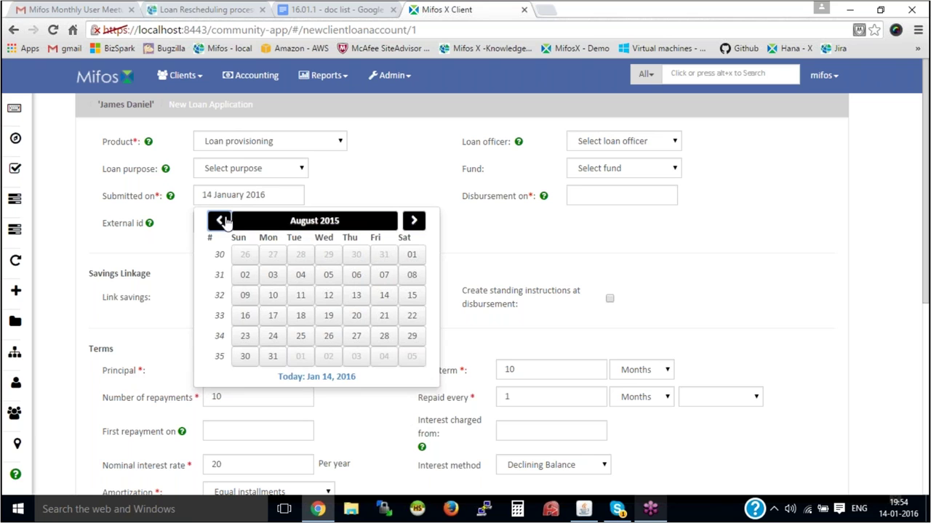
{"action": "left_click", "coordinate": [410, 258]}
Copy 01 August 2015 into Disbursement on and submit the loan application.
{"action": "left_click_drag", "start_coordinate": [271, 195], "coordinate": [195, 187]}
{"action": "key", "text": "ctrl+c"}
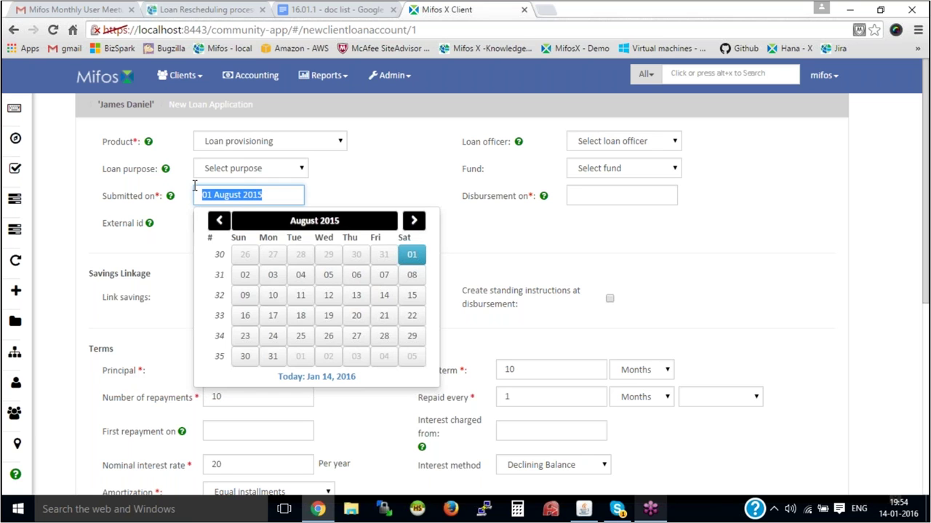
{"action": "left_click", "coordinate": [599, 197]}
{"action": "key", "text": "ctrl+v"}
{"action": "left_click", "coordinate": [456, 219]}
{"action": "scroll", "coordinate": [428, 277], "scroll_direction": "down", "scroll_amount": 5}
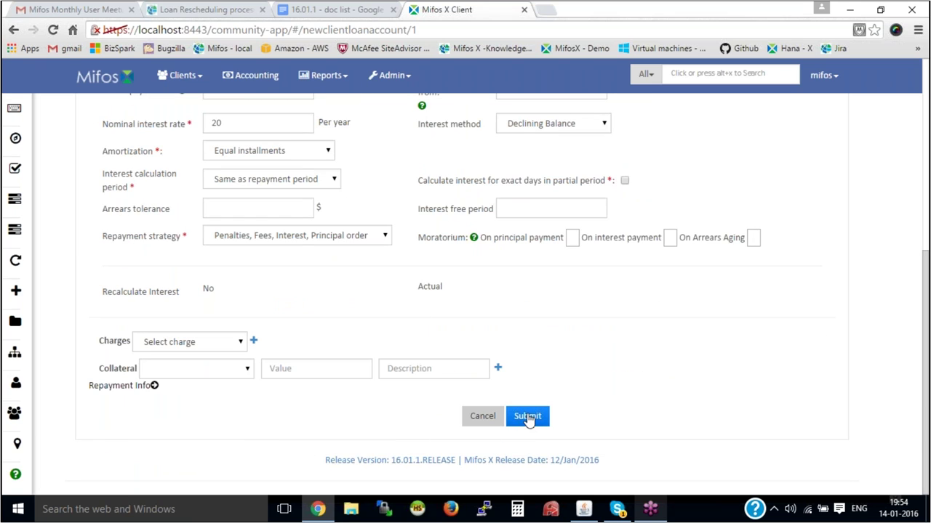
{"action": "left_click", "coordinate": [527, 417]}
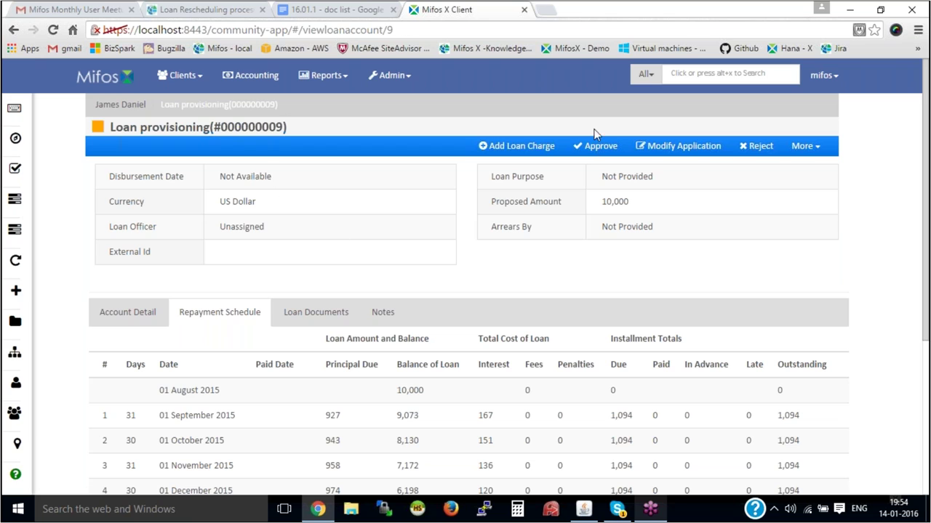
Approve the Loan provisioning loan dated 01 August 2015.
{"action": "left_click", "coordinate": [594, 148]}
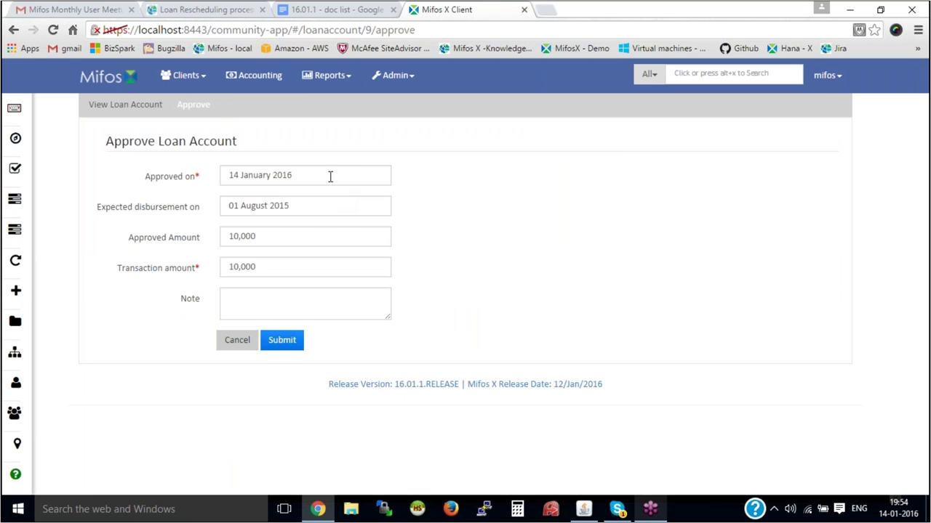
{"action": "left_click", "coordinate": [230, 176]}
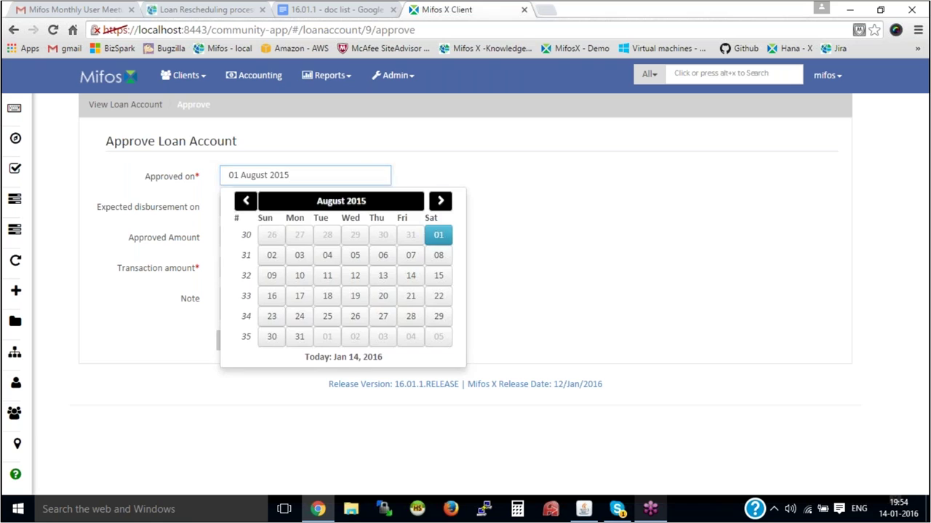
{"action": "key", "text": "Return"}
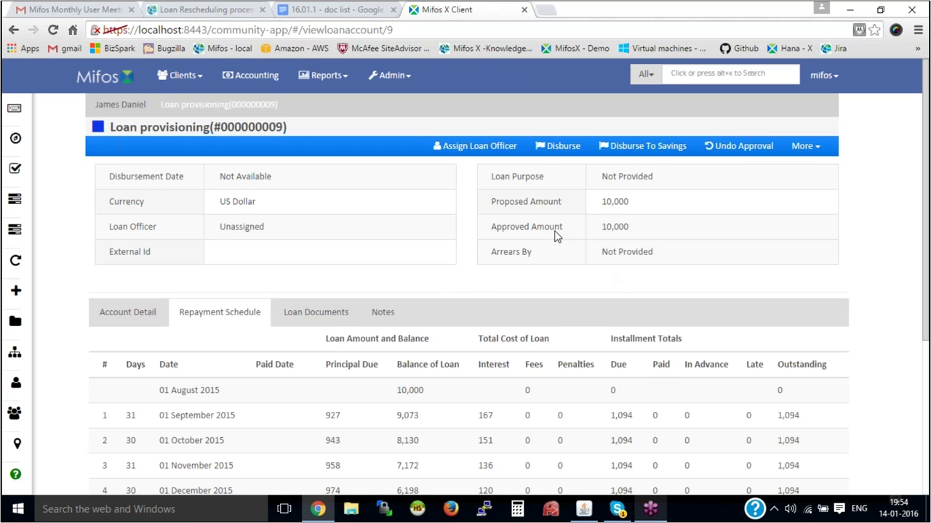
Disburse the loan on 01 August 2015 and check its 5,470 arrears.
{"action": "left_click", "coordinate": [566, 147]}
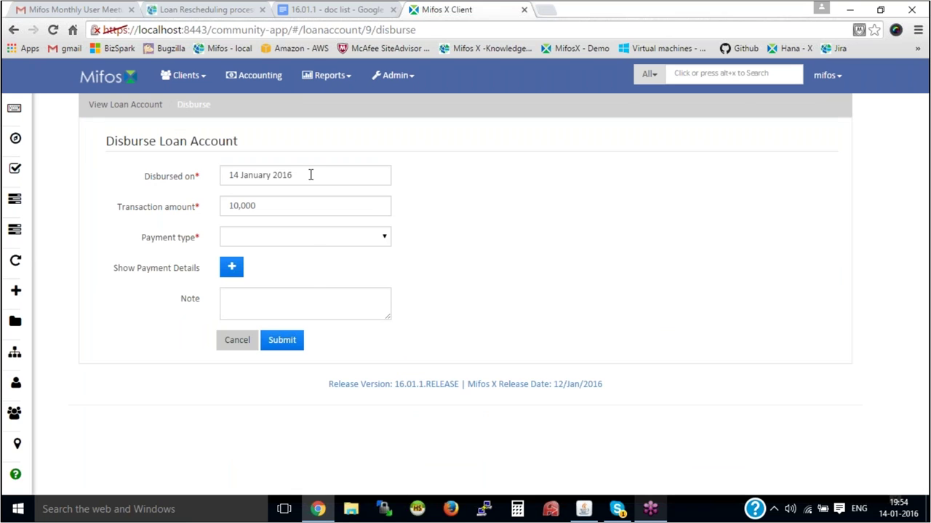
{"action": "left_click", "coordinate": [309, 175]}
{"action": "key", "text": "ctrl+v"}
{"action": "key", "text": "Return"}
{"action": "left_click", "coordinate": [285, 339]}
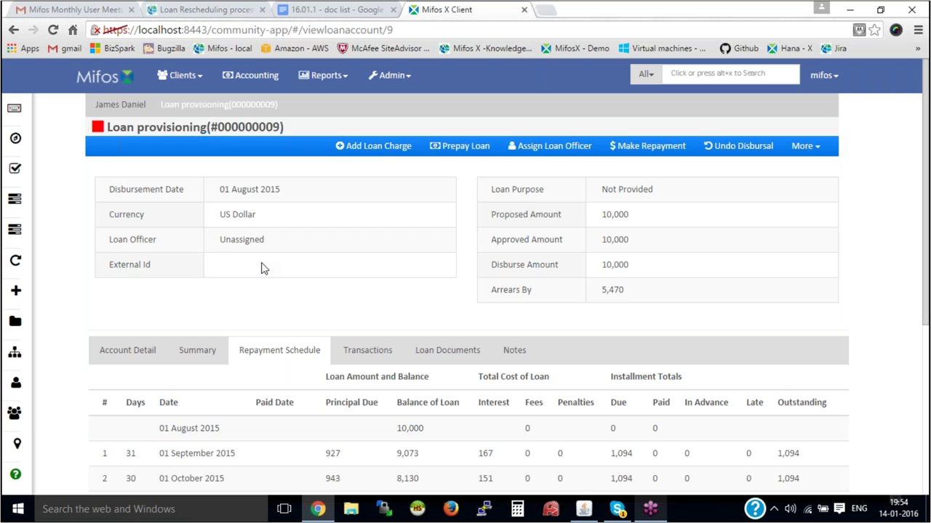
{"action": "scroll", "coordinate": [335, 179], "scroll_direction": "down", "scroll_amount": 1}
{"action": "scroll", "coordinate": [745, 318], "scroll_direction": "down", "scroll_amount": 1}
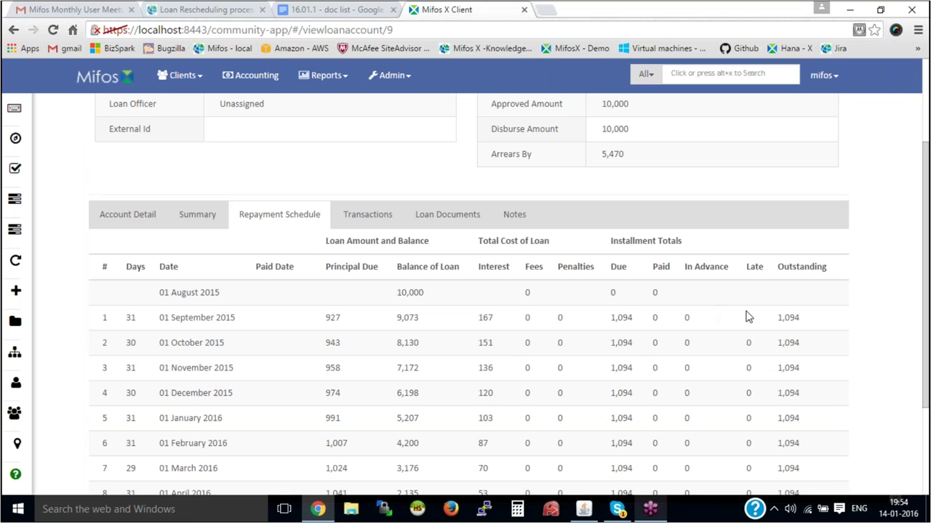
{"action": "scroll", "coordinate": [427, 281], "scroll_direction": "up", "scroll_amount": 2}
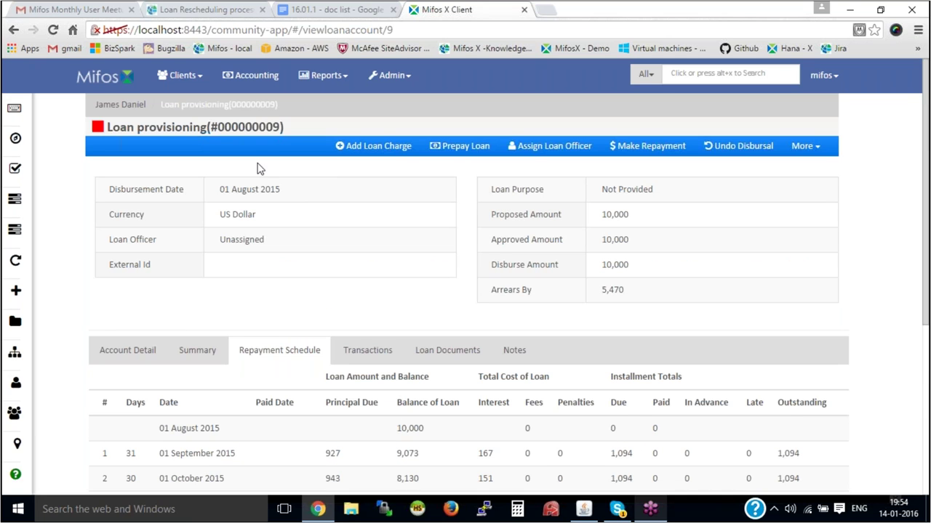
{"action": "left_click", "coordinate": [266, 84]}
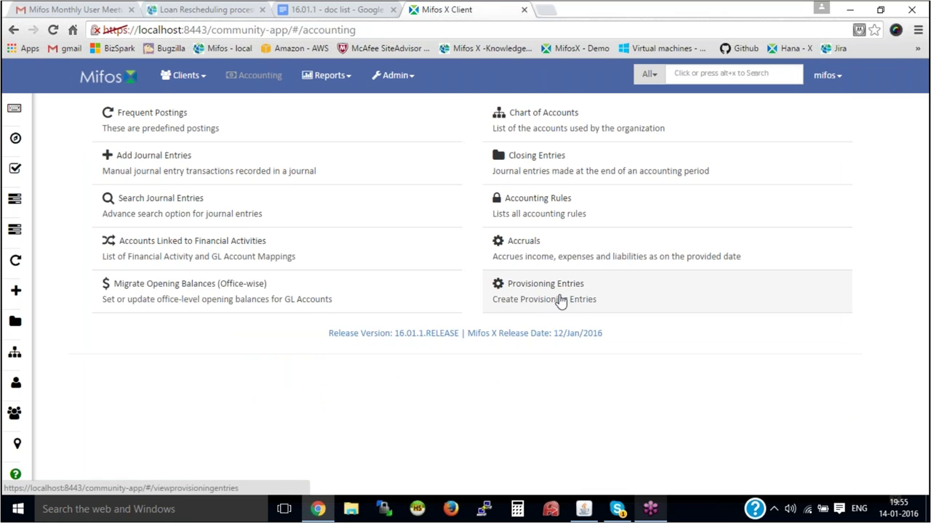
View the provisioning journal entries posting $2,188 between Loan loss and Liability provisioning, then open Clients.
{"action": "left_click", "coordinate": [560, 301]}
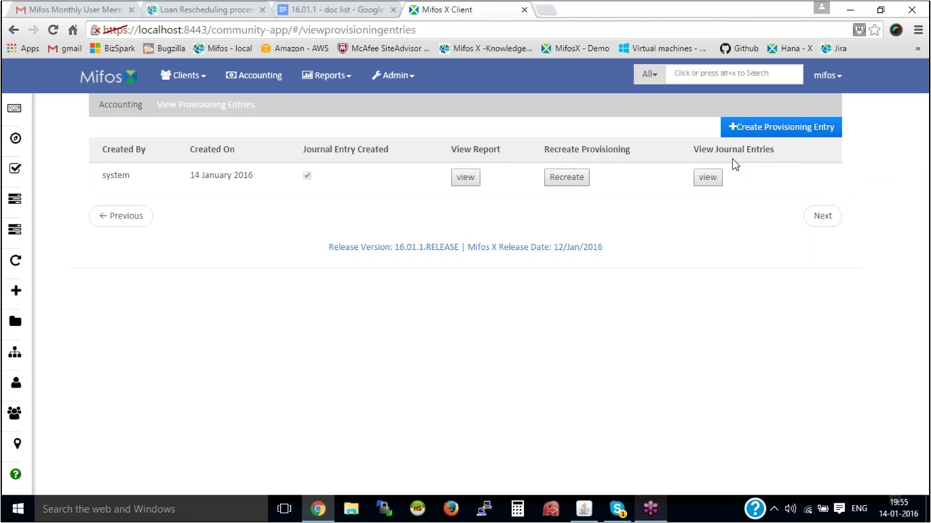
{"action": "left_click", "coordinate": [706, 177]}
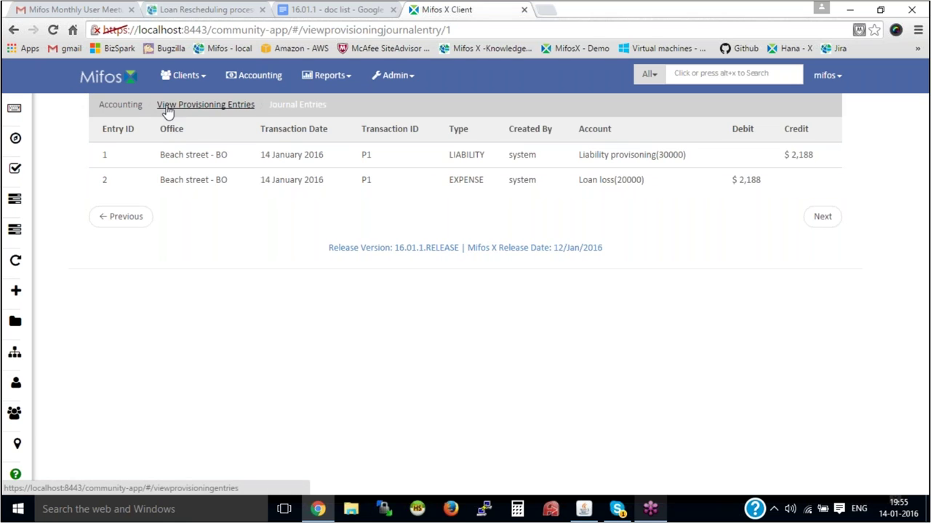
{"action": "left_click", "coordinate": [135, 108]}
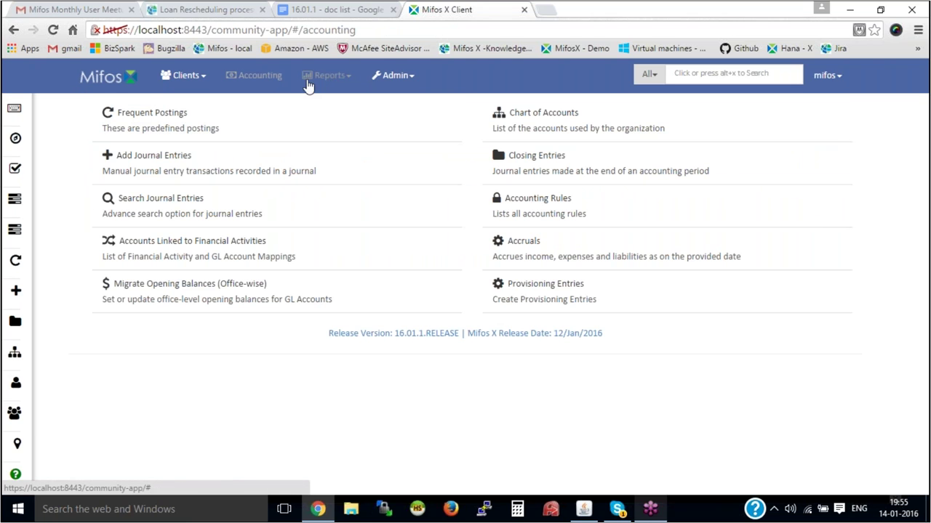
{"action": "left_click", "coordinate": [191, 77]}
{"action": "left_click", "coordinate": [202, 109]}
{"action": "left_click", "coordinate": [227, 9]}
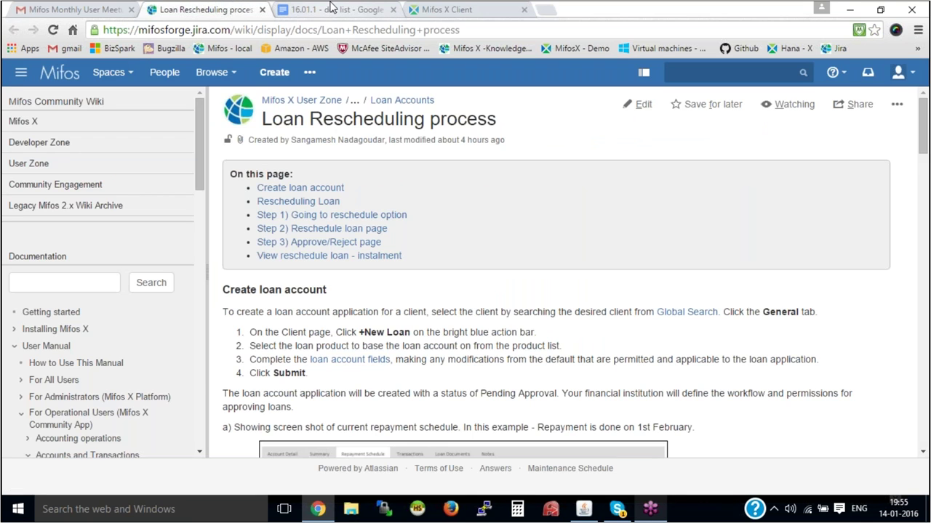
{"action": "left_click", "coordinate": [334, 9]}
{"action": "left_click", "coordinate": [643, 270]}
{"action": "scroll", "coordinate": [573, 236], "scroll_direction": "up", "scroll_amount": 1}
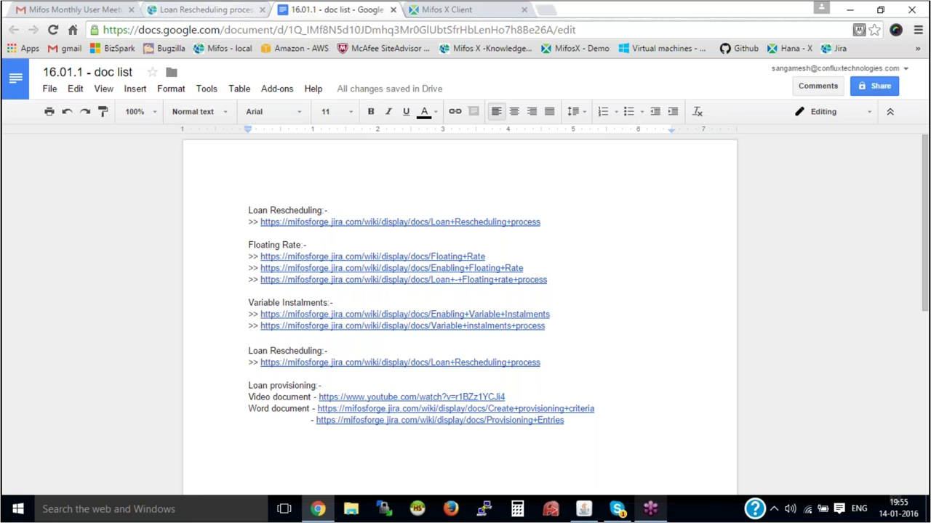
{"action": "left_click", "coordinate": [171, 7]}
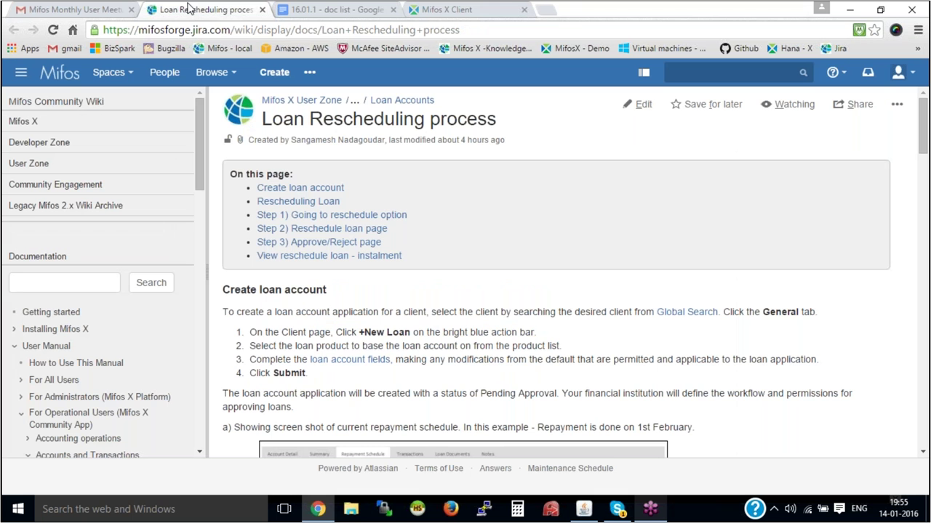
{"action": "scroll", "coordinate": [400, 307], "scroll_direction": "down", "scroll_amount": 1}
{"action": "scroll", "coordinate": [400, 307], "scroll_direction": "up", "scroll_amount": 1}
{"action": "key", "text": "ctrl+Tab"}
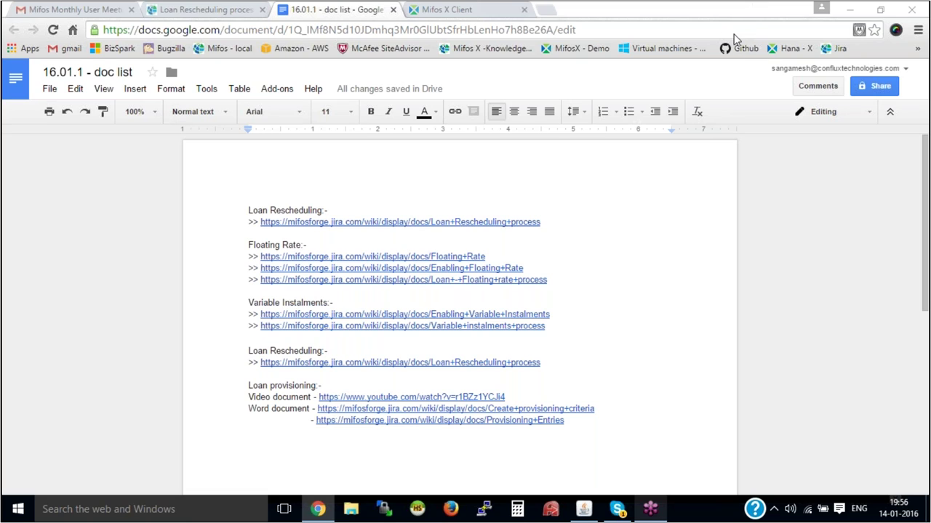
{"action": "left_click", "coordinate": [792, 503]}
{"action": "left_click", "coordinate": [677, 393]}
{"action": "key", "text": "XF86AudioLowerVolume"}
{"action": "key", "text": "XF86AudioLowerVolume"}
{"action": "key", "text": "XF86AudioLowerVolume"}
{"action": "key", "text": "XF86AudioLowerVolume"}
{"action": "key", "text": "XF86AudioLowerVolume"}
{"action": "key", "text": "XF86AudioLowerVolume"}
{"action": "key", "text": "XF86AudioLowerVolume"}
{"action": "key", "text": "XF86AudioLowerVolume"}
{"action": "key", "text": "XF86AudioLowerVolume"}
{"action": "key", "text": "XF86AudioLowerVolume"}
{"action": "key", "text": "XF86AudioLowerVolume"}
{"action": "key", "text": "XF86AudioLowerVolume"}
{"action": "key", "text": "XF86AudioLowerVolume"}
{"action": "key", "text": "XF86AudioLowerVolume"}
{"action": "key", "text": "XF86AudioLowerVolume"}
{"action": "key", "text": "XF86AudioLowerVolume"}
{"action": "key", "text": "XF86AudioLowerVolume"}
{"action": "key", "text": "XF86AudioLowerVolume"}
{"action": "key", "text": "XF86AudioLowerVolume"}
{"action": "key", "text": "XF86AudioLowerVolume"}
{"action": "key", "text": "XF86AudioLowerVolume"}
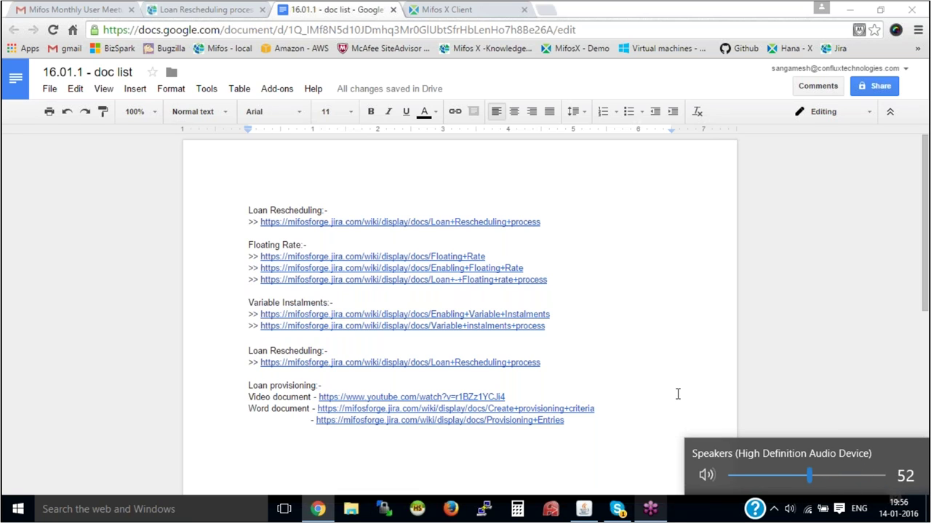
{"action": "left_click", "coordinate": [617, 510]}
{"action": "left_click", "coordinate": [617, 510]}
{"action": "scroll", "coordinate": [554, 206], "scroll_direction": "up", "scroll_amount": 1}
{"action": "left_click", "coordinate": [482, 9]}
Reopen the client's Loan provisioning loan schedule, then bring the Loan Rescheduling process wiki page forward.
{"action": "left_click", "coordinate": [175, 209]}
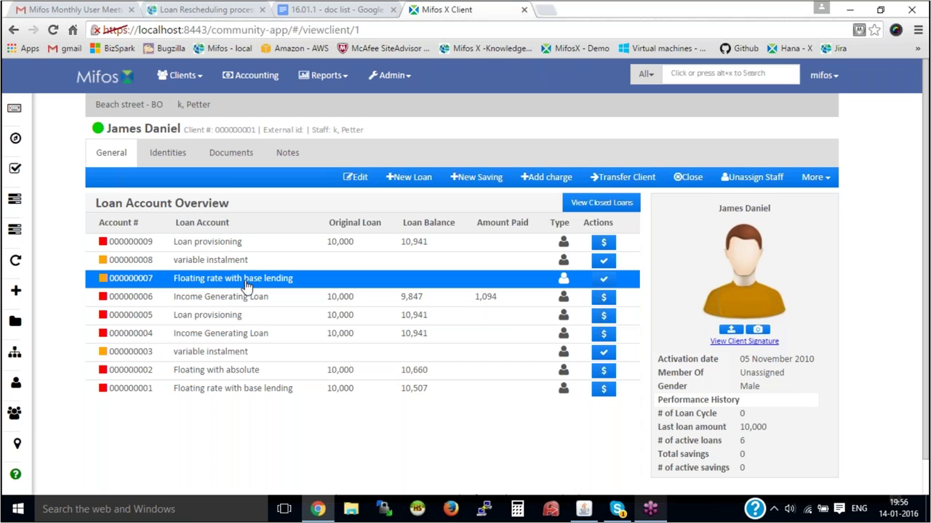
{"action": "left_click", "coordinate": [255, 249]}
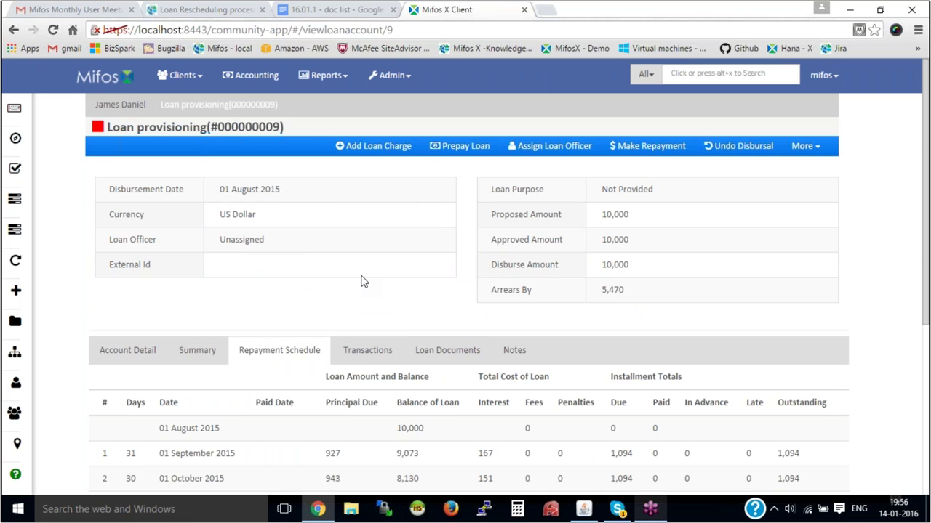
{"action": "scroll", "coordinate": [364, 279], "scroll_direction": "down", "scroll_amount": 2}
{"action": "scroll", "coordinate": [366, 273], "scroll_direction": "up", "scroll_amount": 2}
{"action": "left_click", "coordinate": [215, 9]}
{"action": "scroll", "coordinate": [153, 252], "scroll_direction": "down", "scroll_amount": 1}
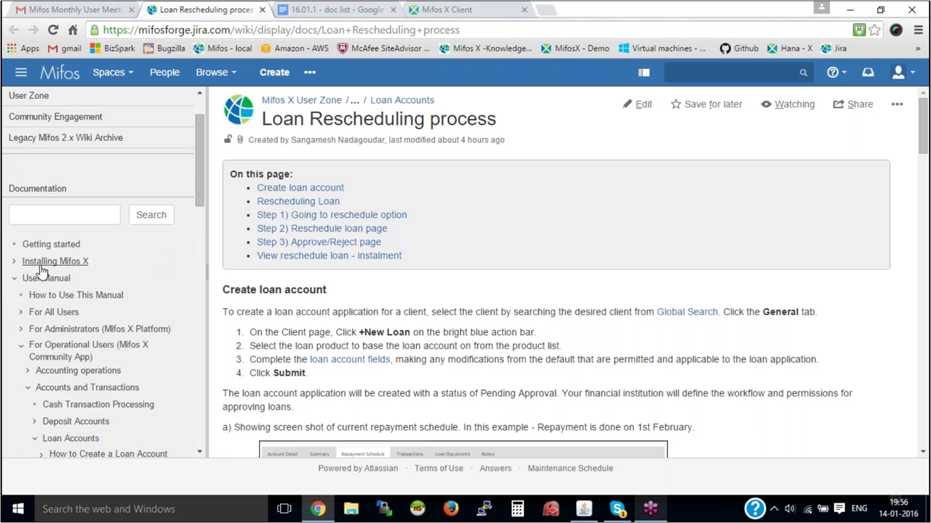
Open the Mifos X User Manual page from the Documentation sidebar and select its web address.
{"action": "left_click", "coordinate": [48, 279]}
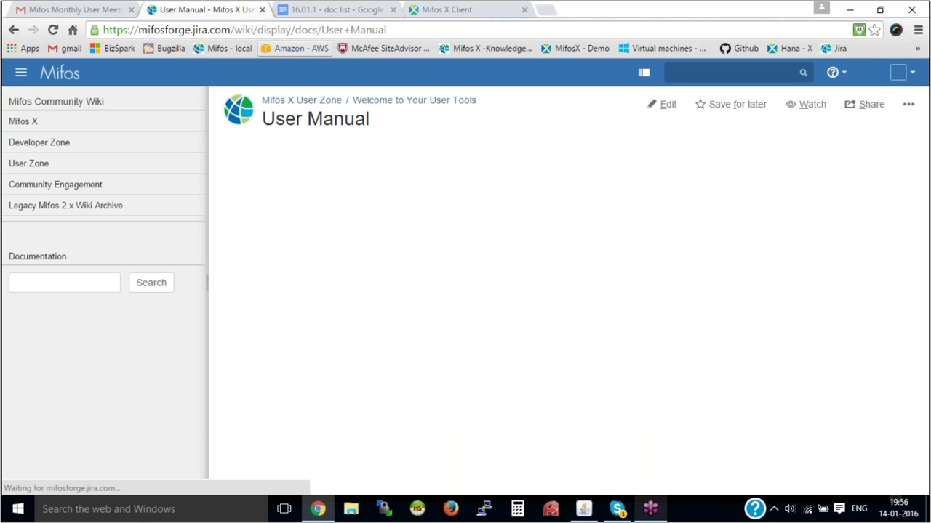
{"action": "left_click", "coordinate": [450, 27]}
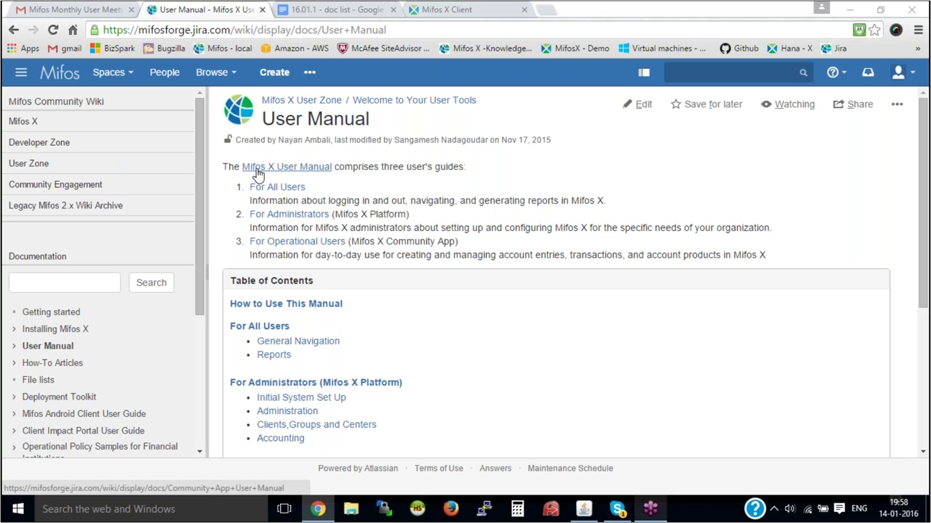
Expand User Manual in the sidebar page tree to reveal its five child pages.
{"action": "left_click_drag", "start_coordinate": [199, 187], "coordinate": [199, 302]}
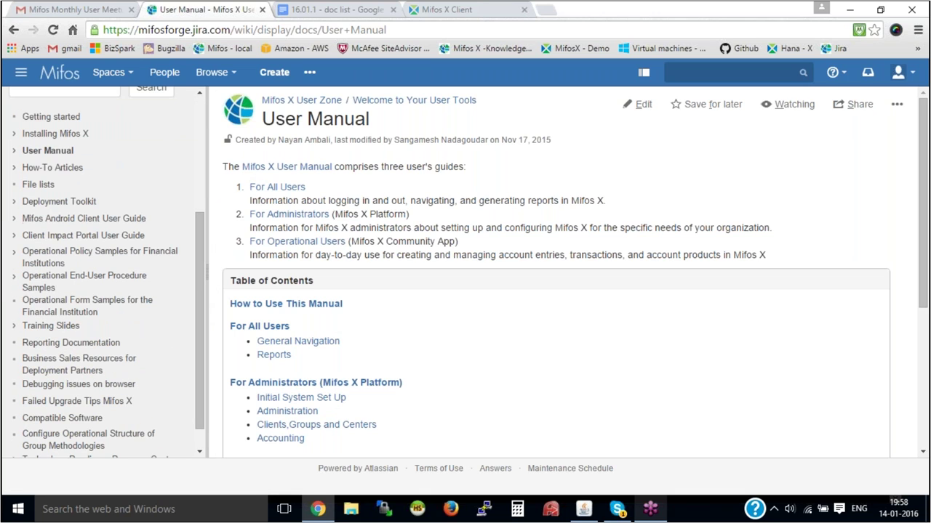
{"action": "left_click", "coordinate": [18, 152]}
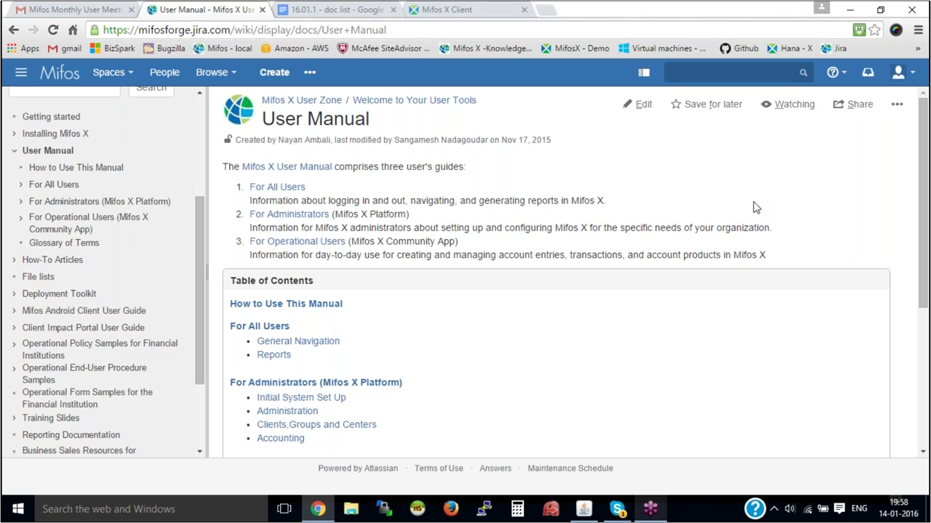
In Mifos Accounting, review the journal entries of the 14 January 2016 provisioning entry, then return to the list.
{"action": "left_click", "coordinate": [465, 9]}
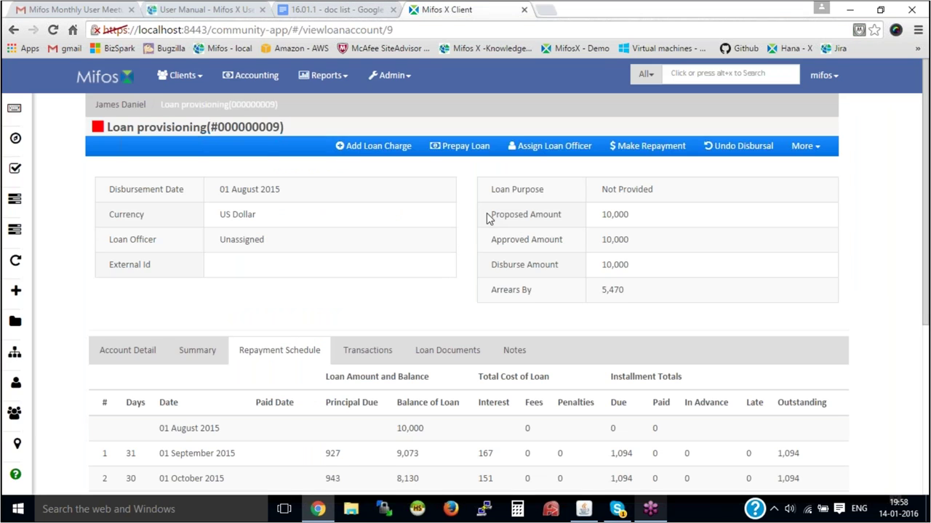
{"action": "left_click", "coordinate": [274, 77]}
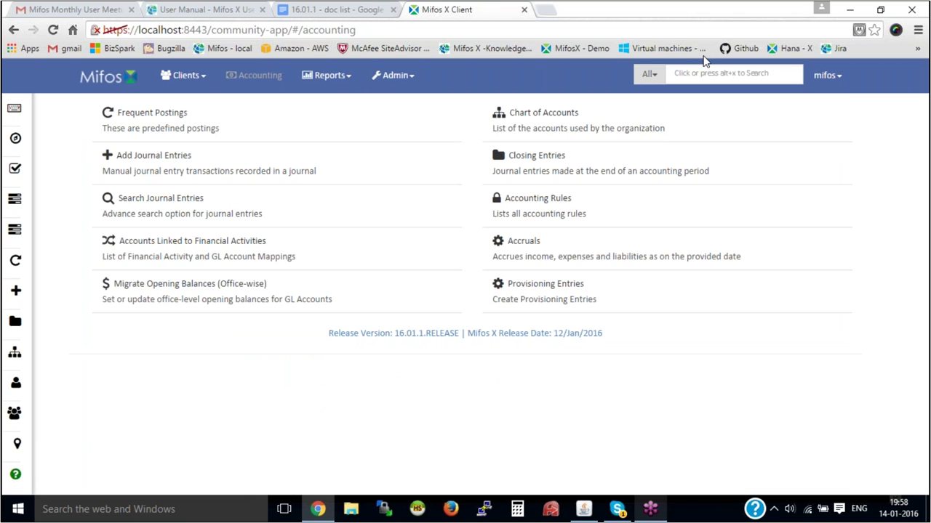
{"action": "left_click", "coordinate": [600, 297]}
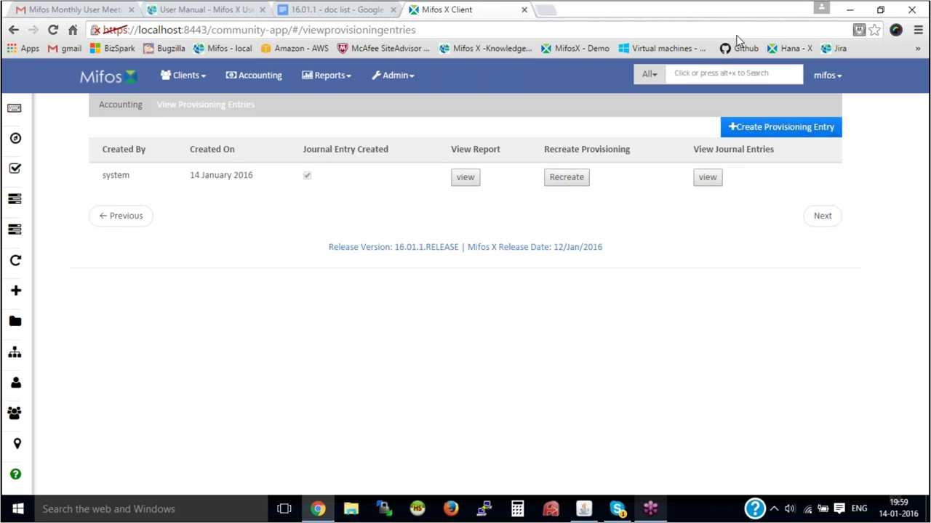
{"action": "left_click", "coordinate": [708, 178]}
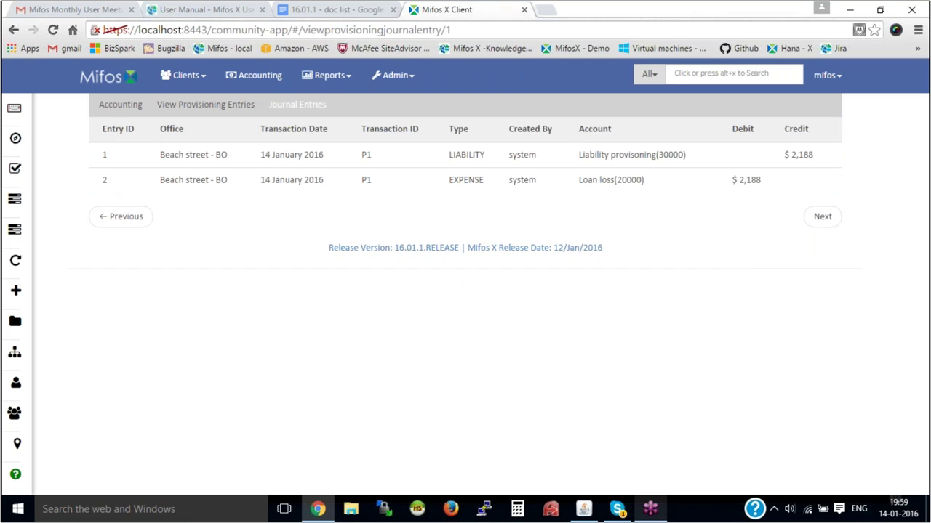
{"action": "left_click", "coordinate": [122, 217]}
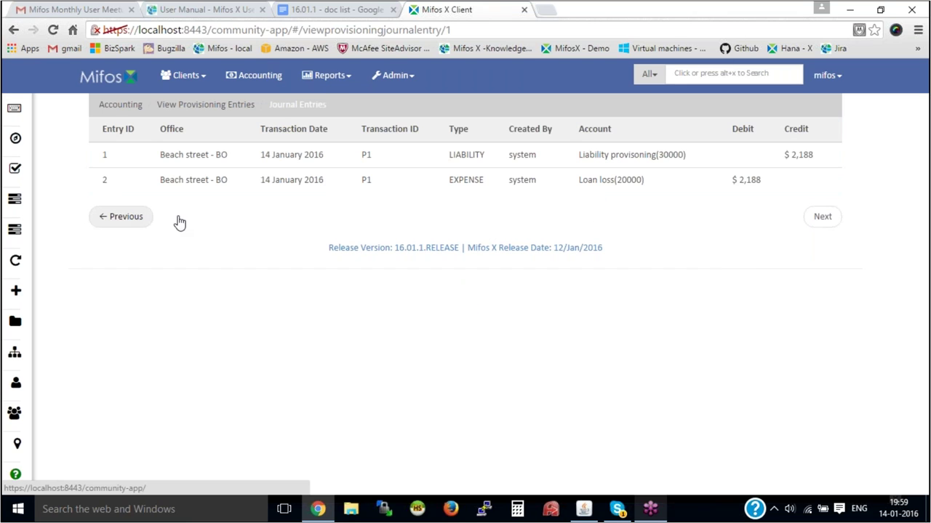
{"action": "left_click", "coordinate": [214, 109]}
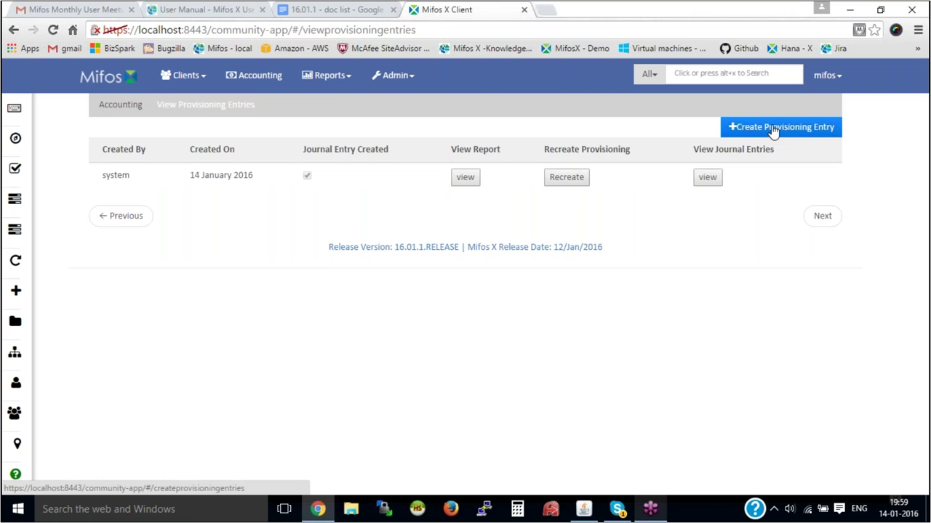
{"action": "left_click", "coordinate": [749, 129]}
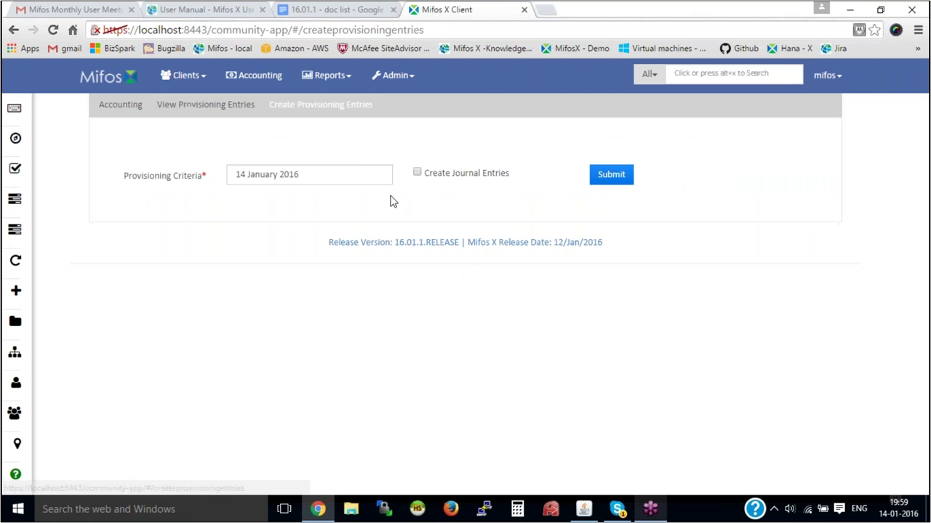
{"action": "left_click", "coordinate": [328, 175]}
{"action": "left_click", "coordinate": [416, 173]}
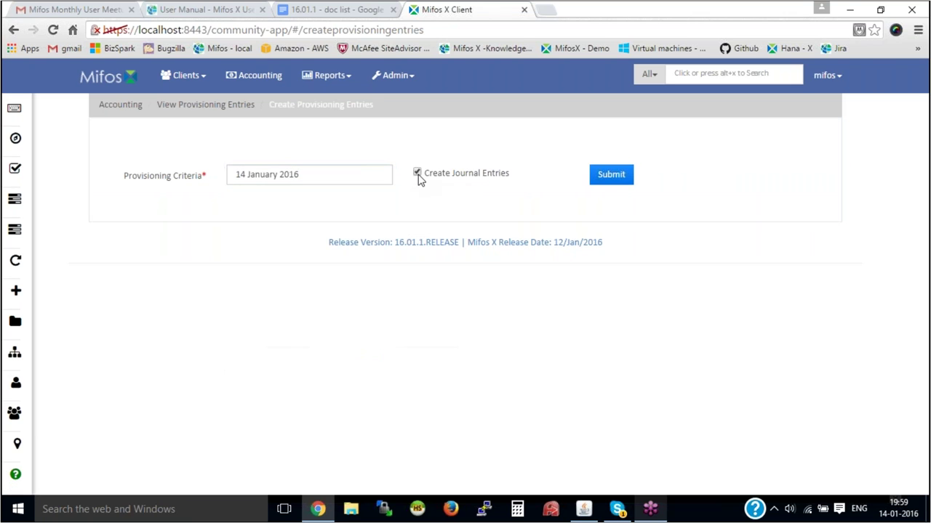
{"action": "left_click", "coordinate": [603, 183]}
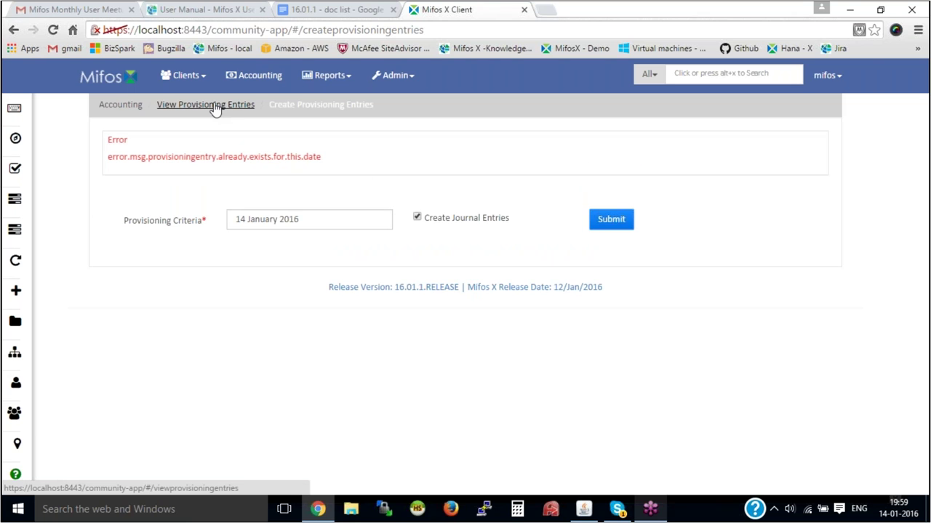
{"action": "left_click", "coordinate": [328, 216]}
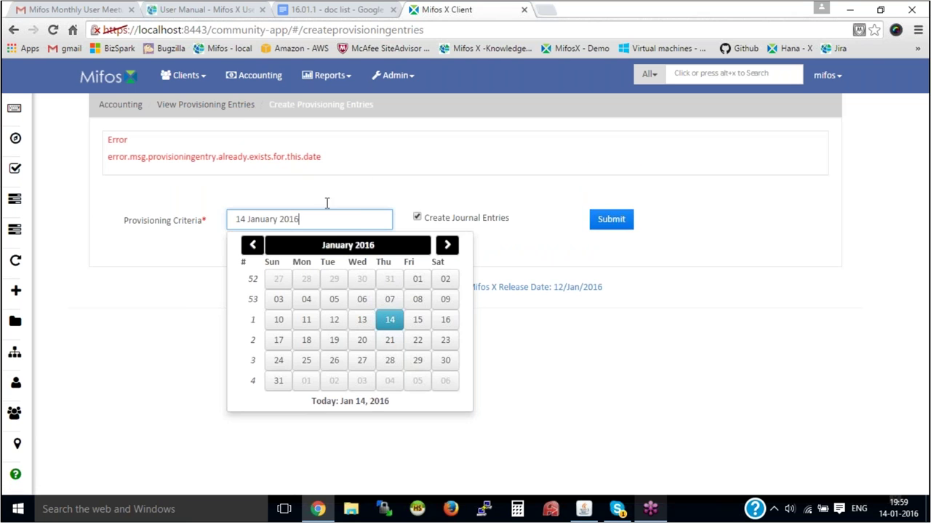
{"action": "left_click", "coordinate": [231, 109]}
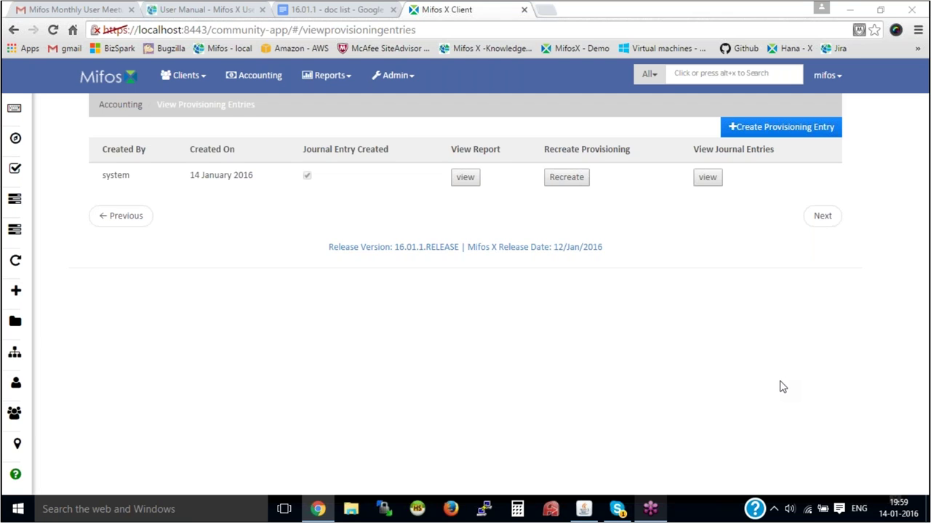
{"action": "left_click", "coordinate": [118, 109]}
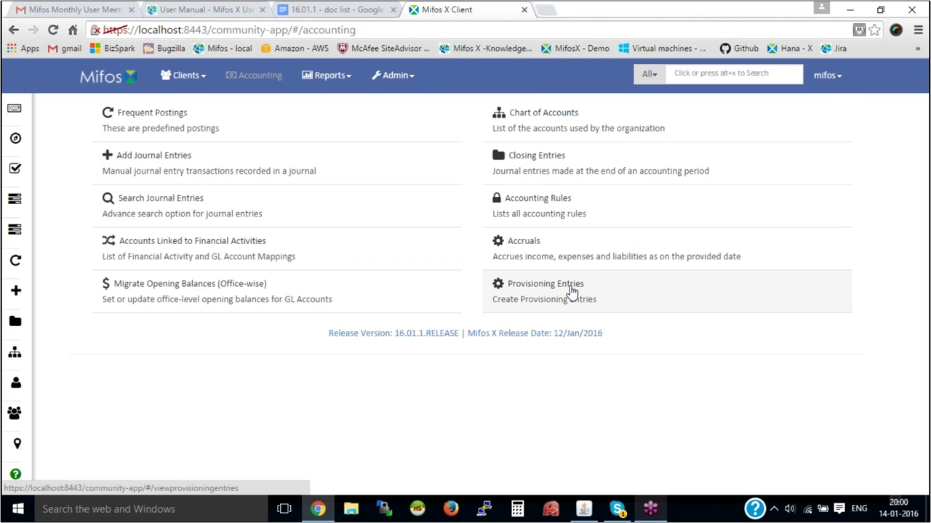
{"action": "left_click", "coordinate": [571, 292]}
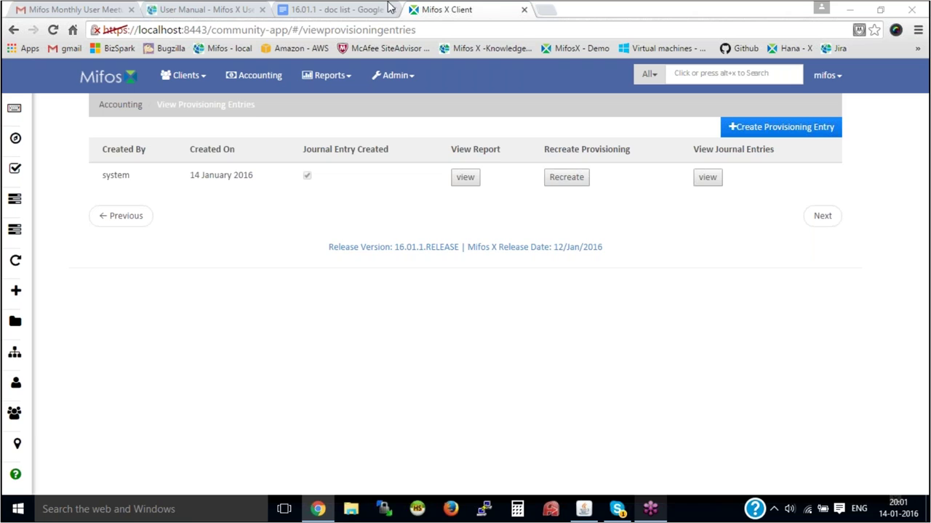
{"action": "left_click", "coordinate": [334, 9]}
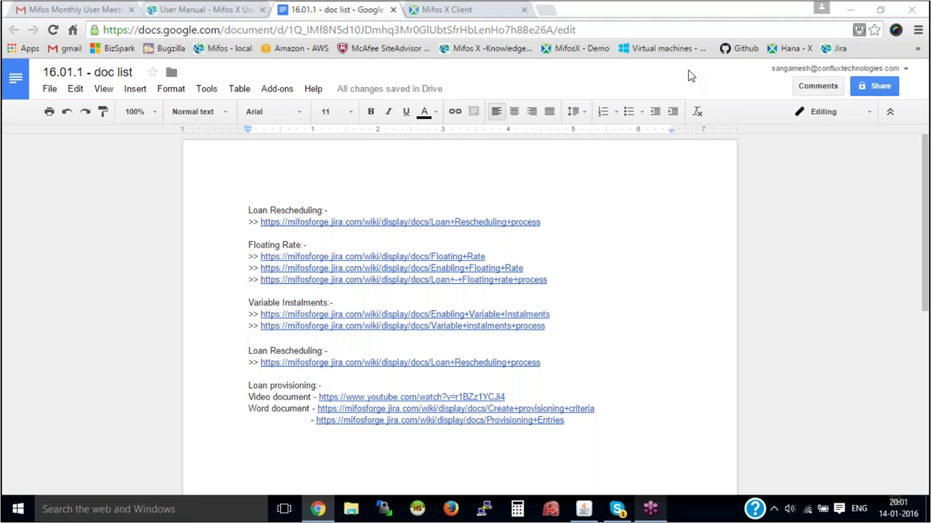
Set the 16.01.1 - doc list link sharing to 'On - Public on the web' and save.
{"action": "left_click", "coordinate": [867, 83]}
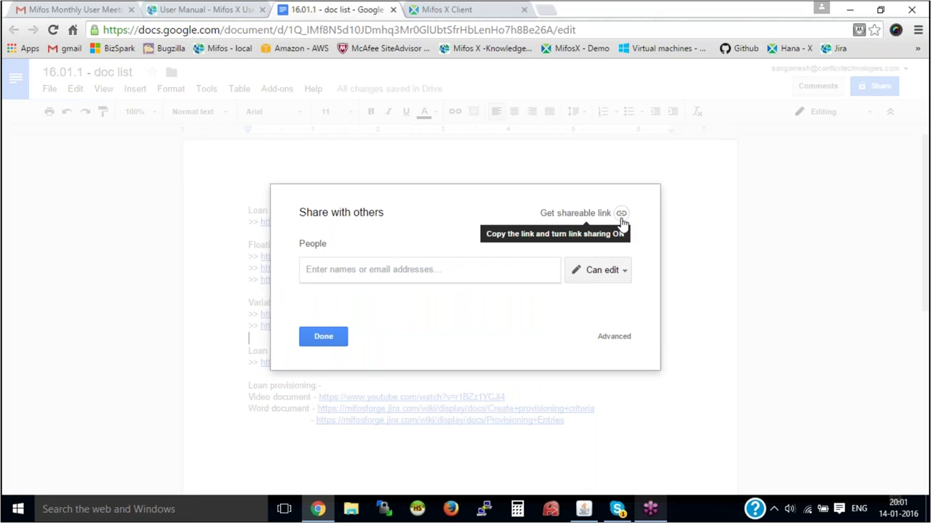
{"action": "left_click", "coordinate": [621, 217]}
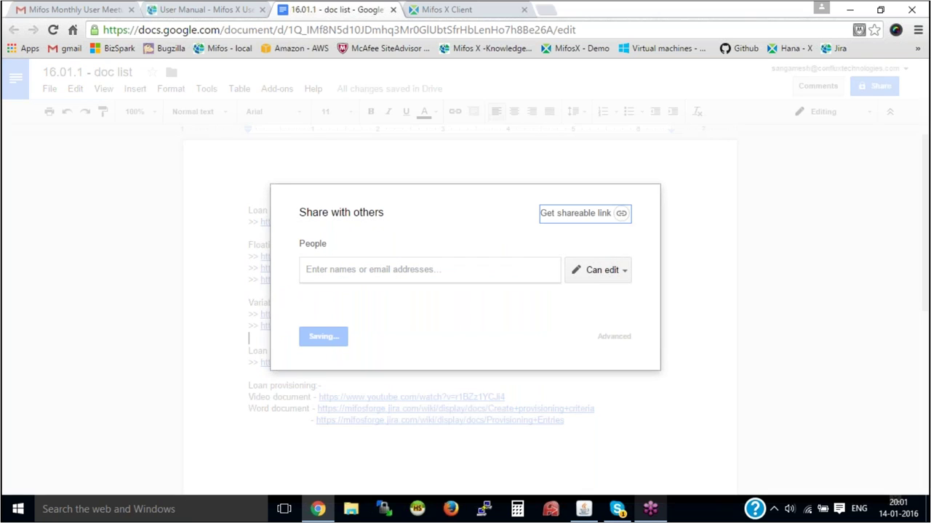
{"action": "left_click", "coordinate": [461, 267]}
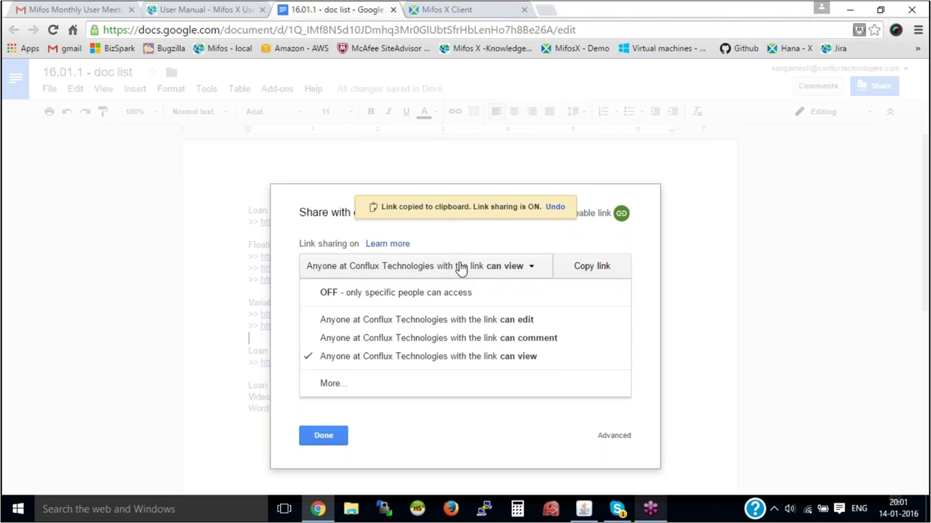
{"action": "left_click", "coordinate": [459, 293]}
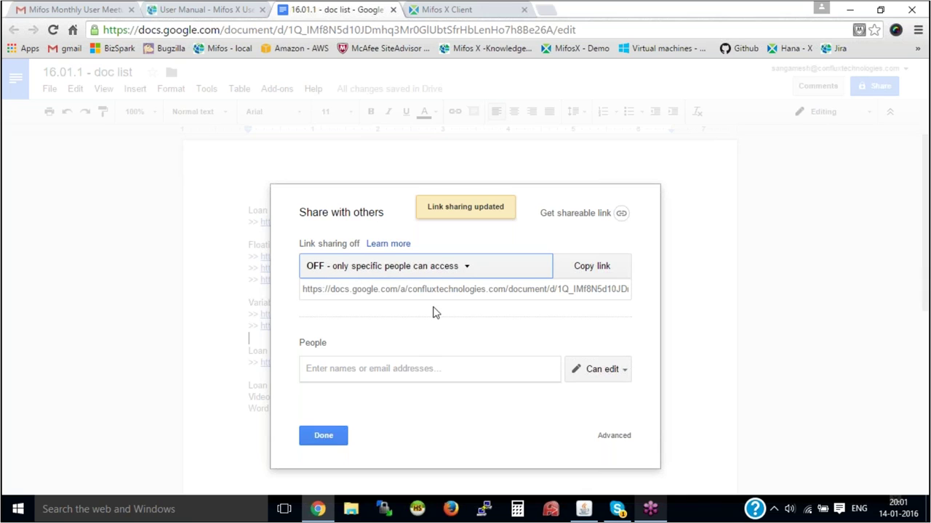
{"action": "left_click", "coordinate": [463, 266]}
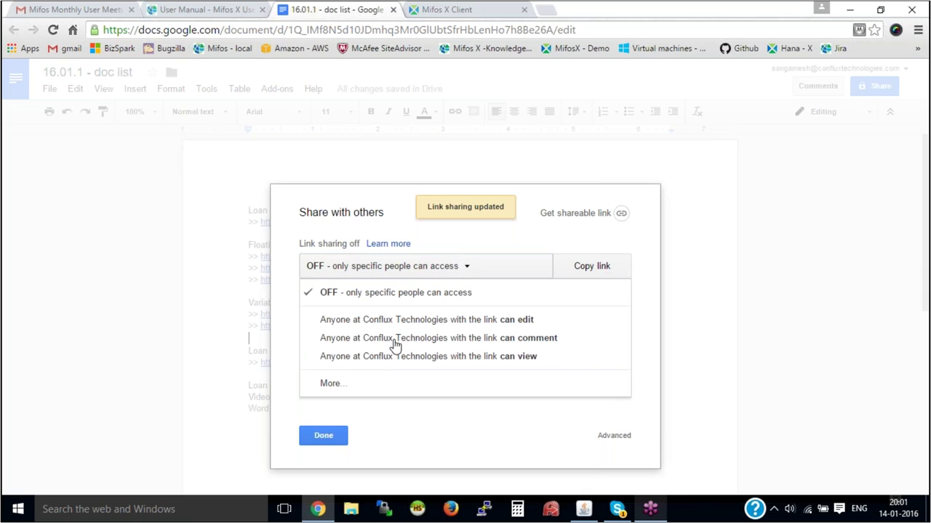
{"action": "left_click", "coordinate": [328, 383]}
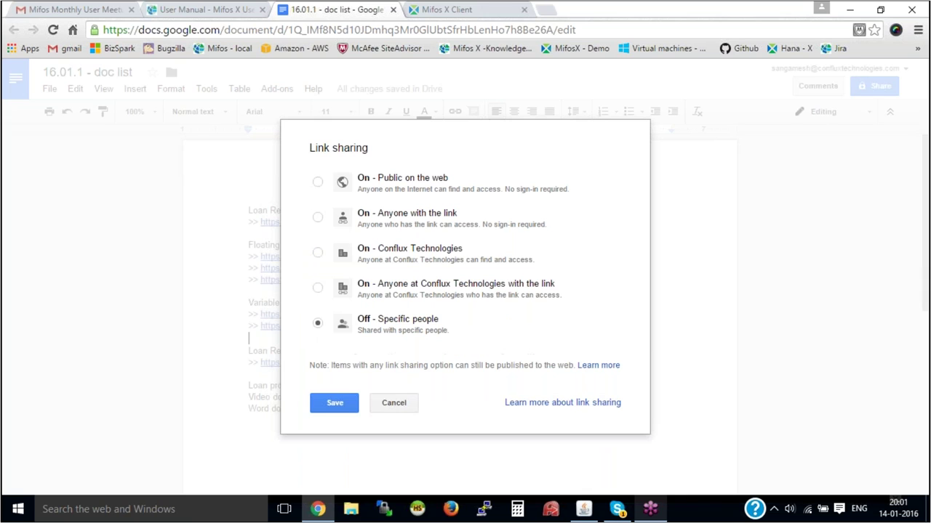
{"action": "left_click", "coordinate": [317, 181]}
{"action": "left_click", "coordinate": [343, 426]}
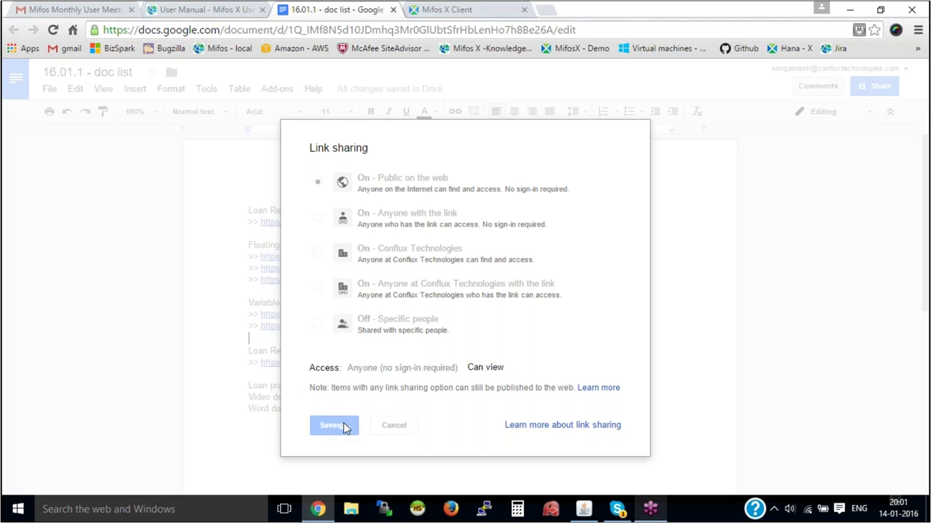
{"action": "left_click", "coordinate": [324, 387]}
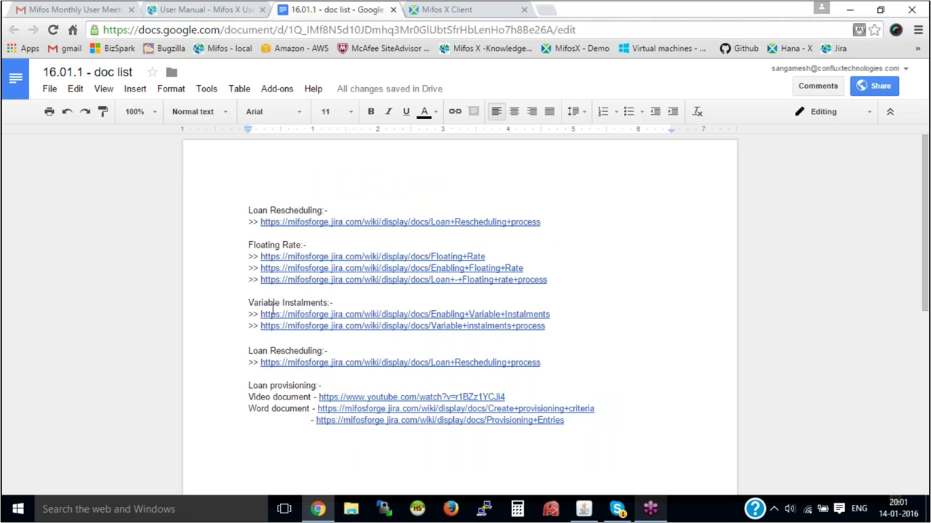
Rename the document from '16.01.1 - doc list' to 'Feature document list'.
{"action": "left_click", "coordinate": [117, 71]}
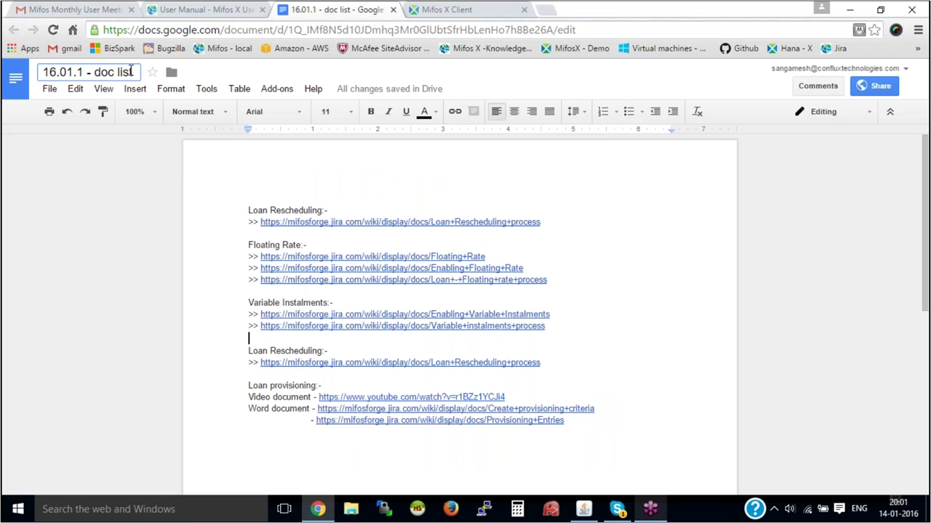
{"action": "left_click_drag", "start_coordinate": [133, 72], "coordinate": [97, 66]}
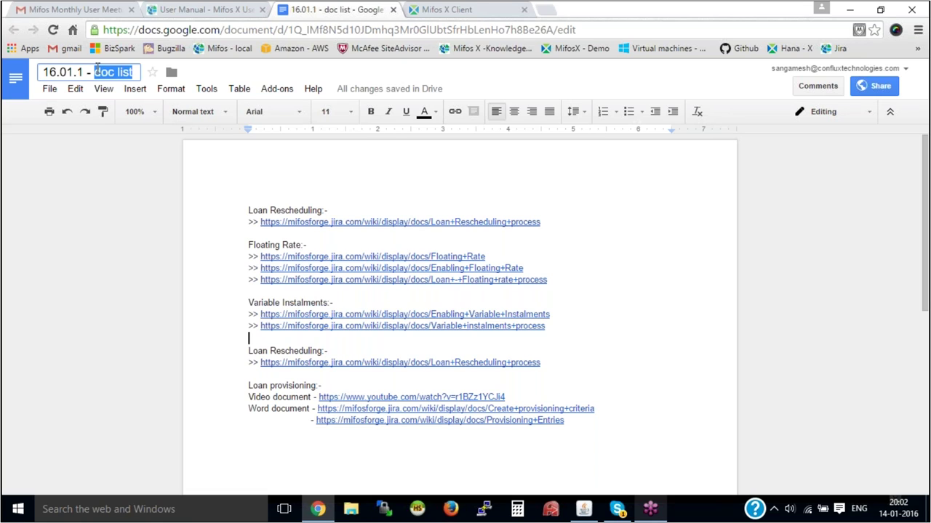
{"action": "key", "text": "BackSpace"}
{"action": "key", "text": "BackSpace"}
{"action": "key", "text": "BackSpace"}
{"action": "key", "text": "BackSpace"}
{"action": "key", "text": "BackSpace"}
{"action": "key", "text": "BackSpace"}
{"action": "key", "text": "BackSpace"}
{"action": "key", "text": "BackSpace"}
{"action": "key", "text": "BackSpace"}
{"action": "key", "text": "BackSpace"}
{"action": "key", "text": "BackSpace"}
{"action": "type", "text": "Feature document list"}
{"action": "left_click", "coordinate": [253, 221]}
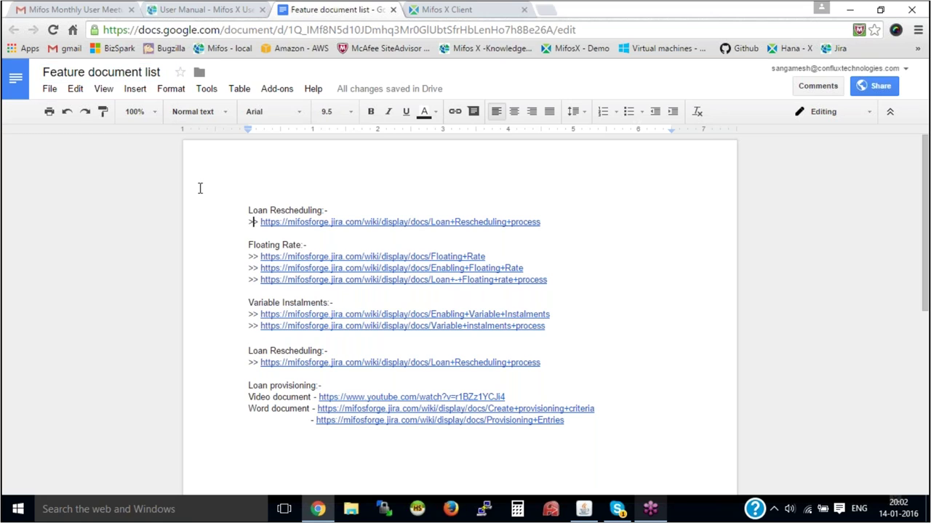
Select the document's web address and confirm sharing is still public on the web.
{"action": "key", "text": "ctrl+l"}
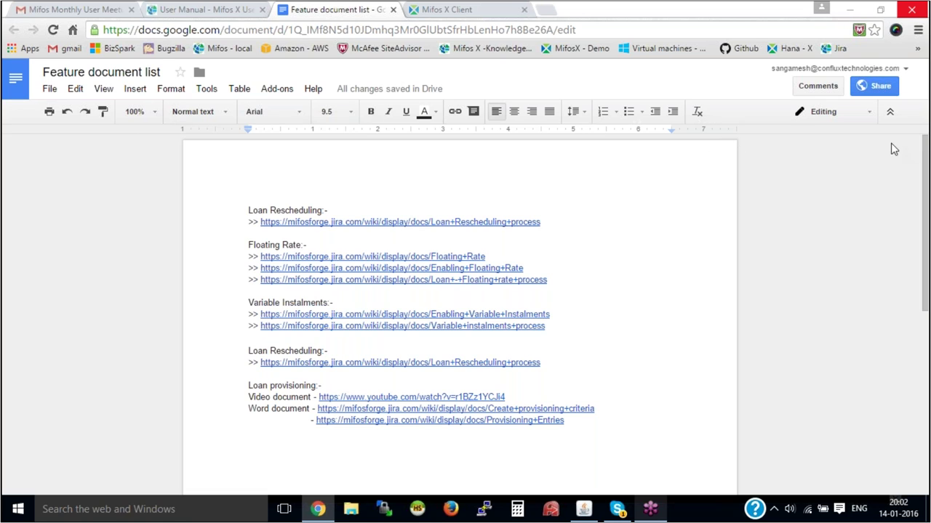
{"action": "left_click", "coordinate": [869, 92]}
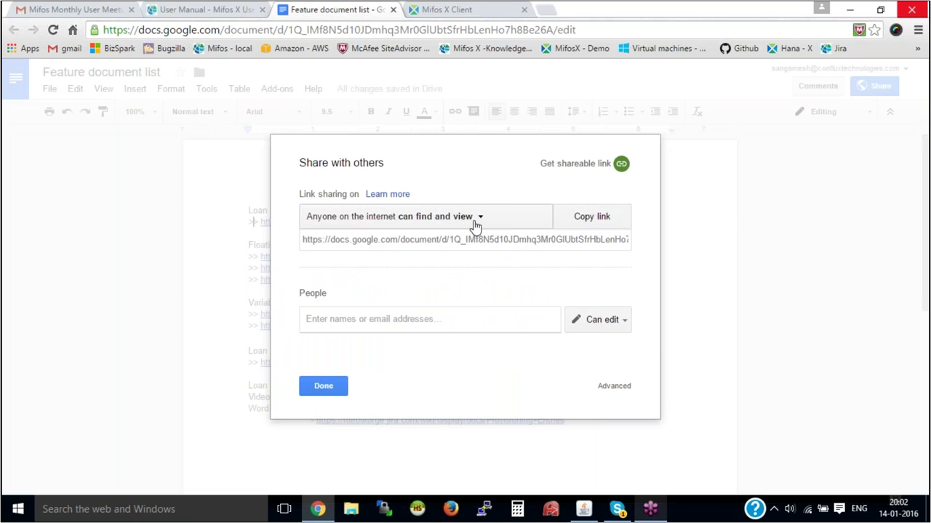
{"action": "left_click", "coordinate": [329, 388]}
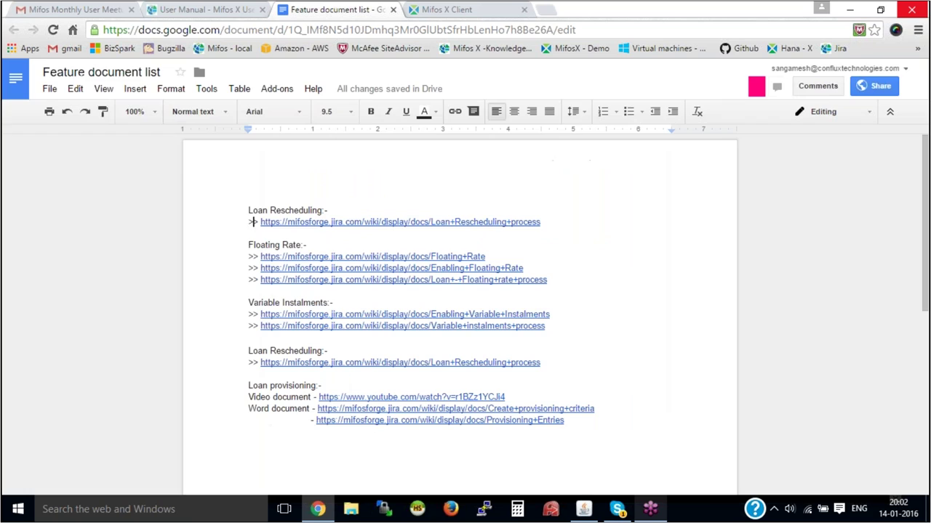